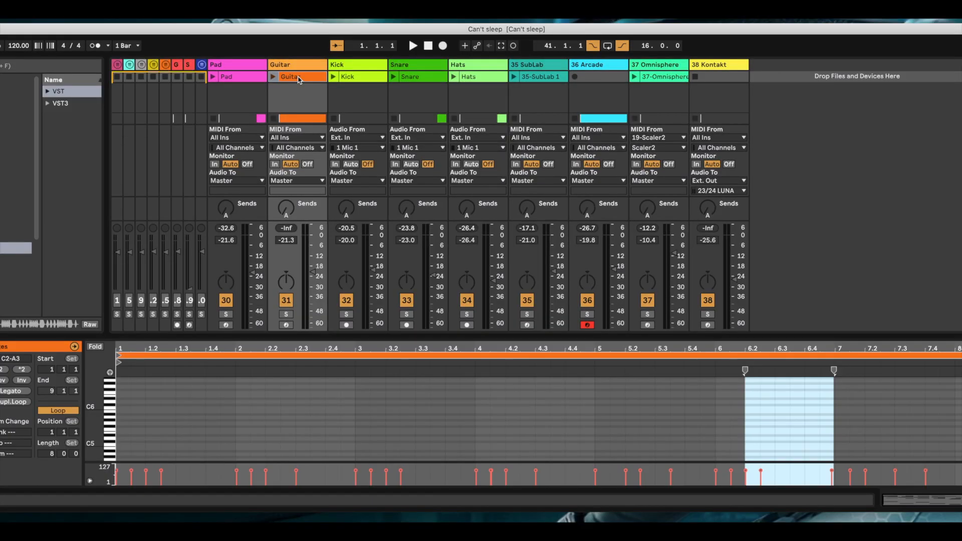
Open the Guitar track's Kontakt instrument, examine the mapping options for its Sustain articulation, and close it.
{"action": "left_click", "coordinate": [298, 66]}
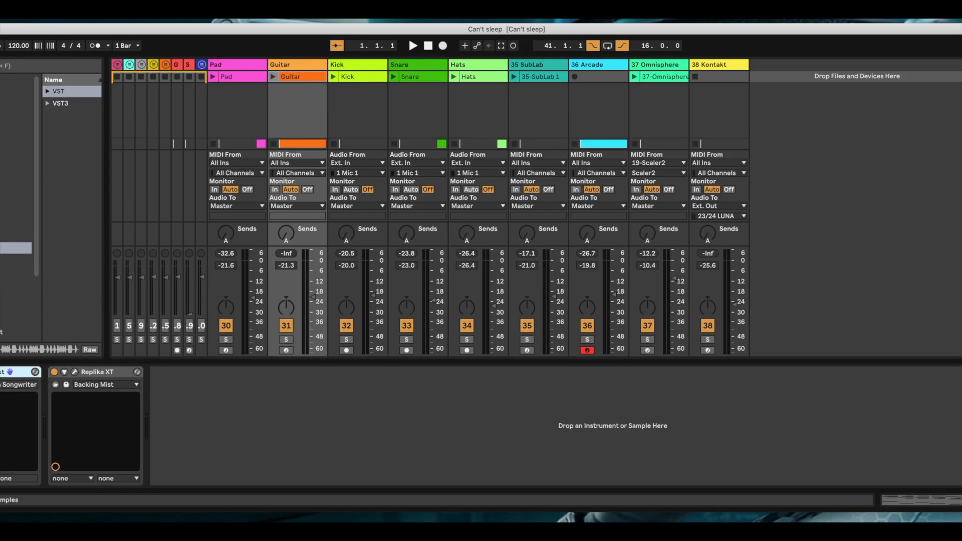
{"action": "left_click", "coordinate": [0, 371]}
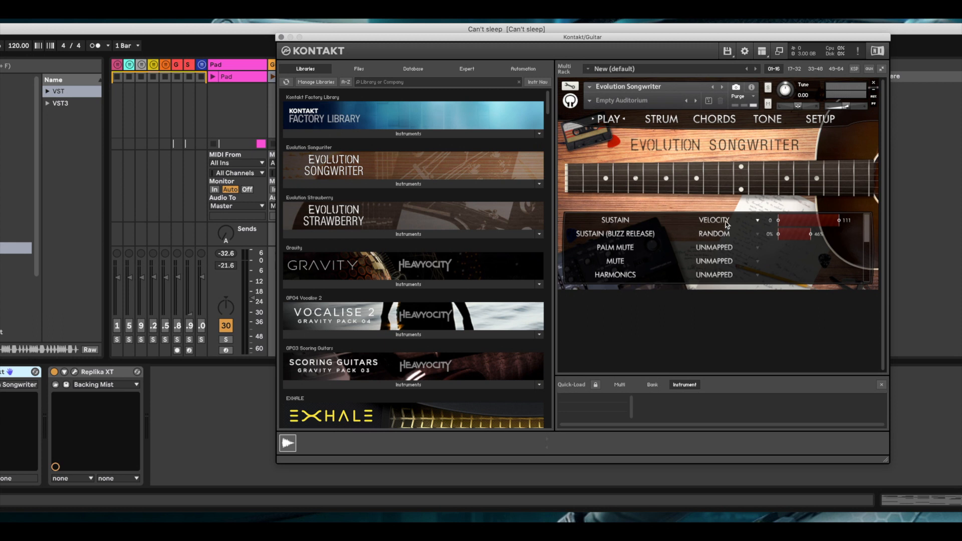
{"action": "left_click", "coordinate": [756, 221]}
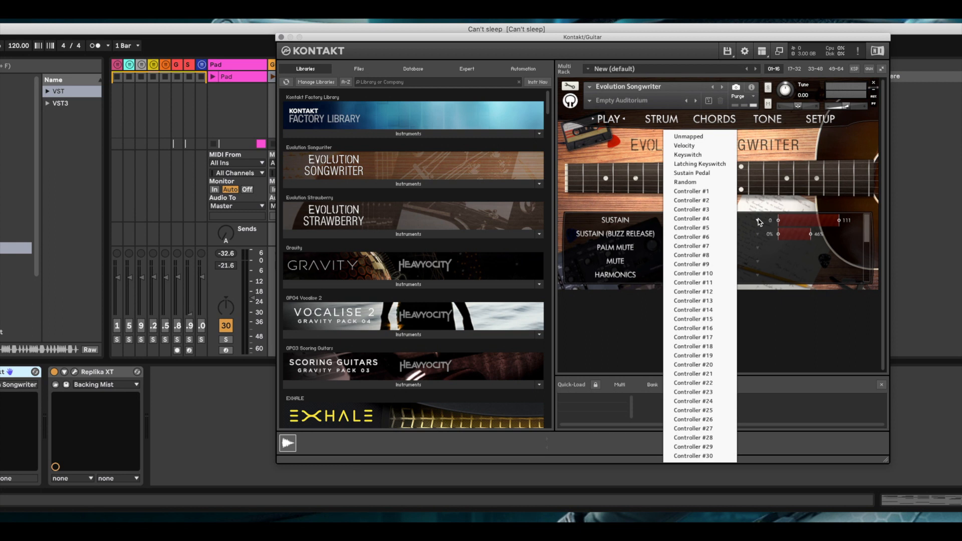
{"action": "left_click", "coordinate": [772, 204]}
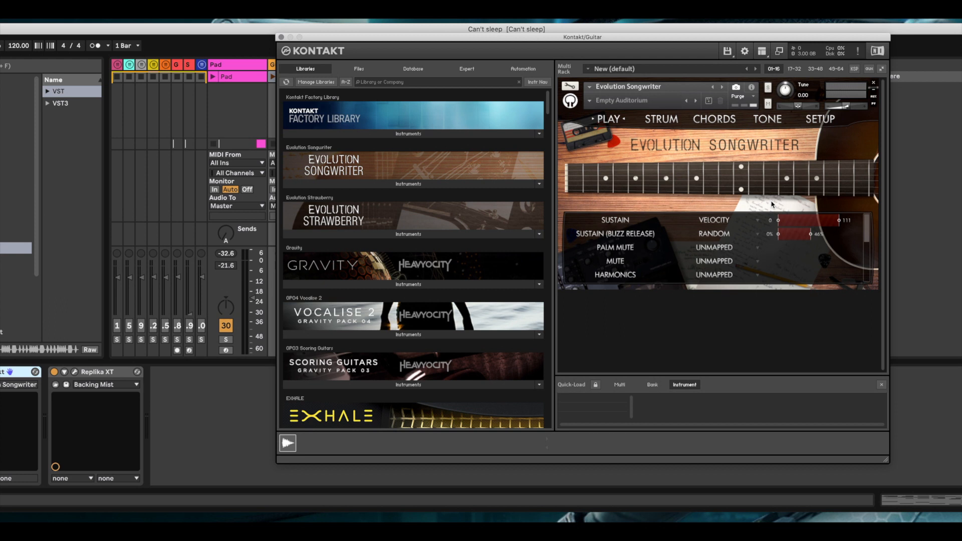
{"action": "left_click", "coordinate": [282, 37]}
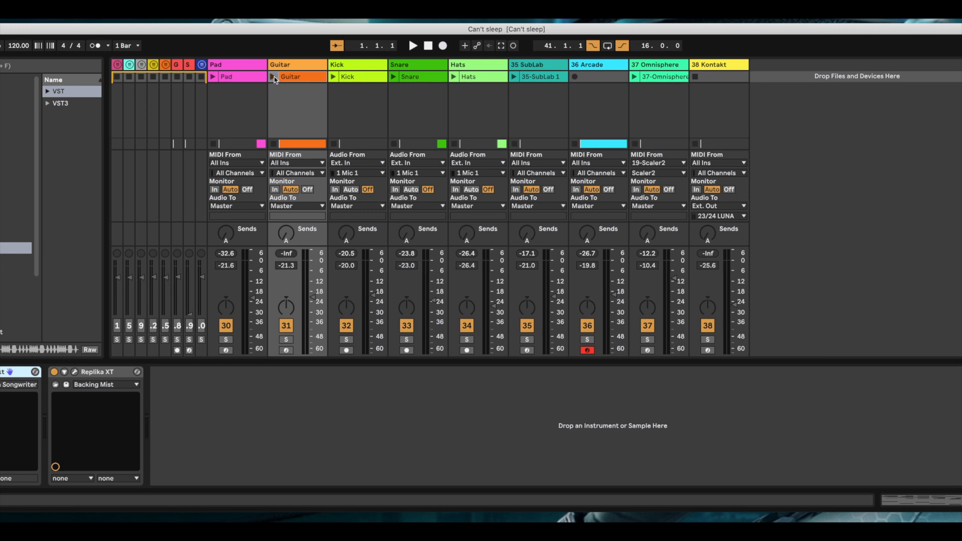
Solo the Guitar track and launch its clip to listen to it.
{"action": "left_click", "coordinate": [286, 339]}
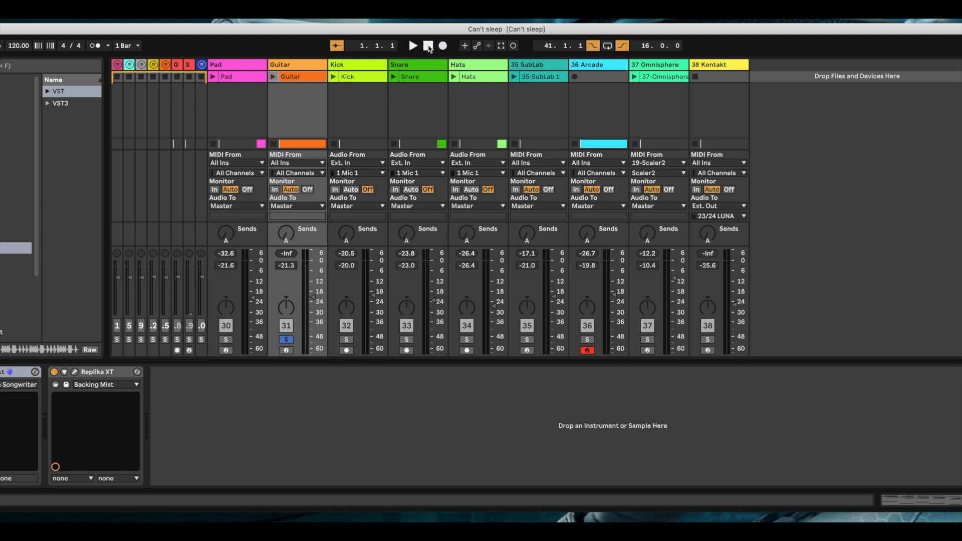
{"action": "left_click", "coordinate": [274, 77]}
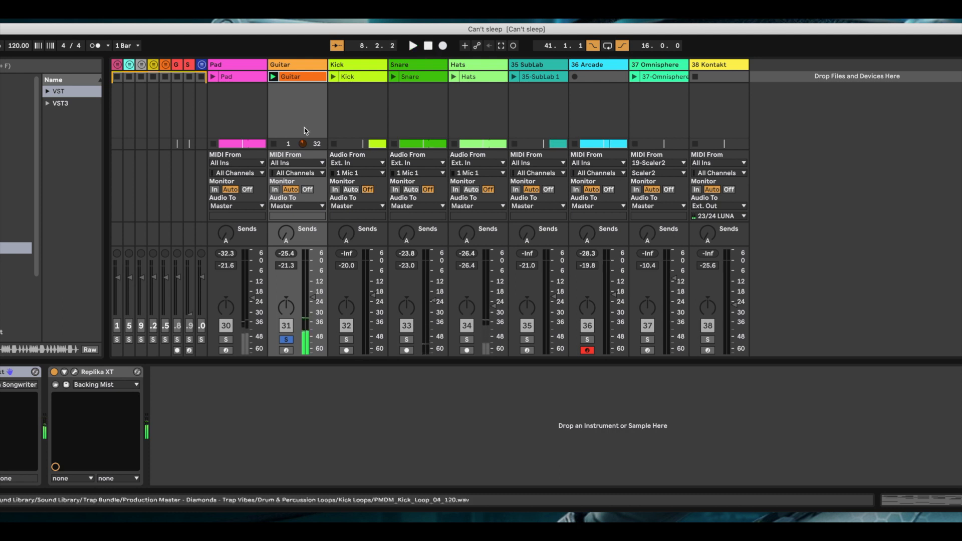
Open the Replika XT delay on the Guitar track, examine its preset list, and close the plug-in.
{"action": "left_click", "coordinate": [75, 373]}
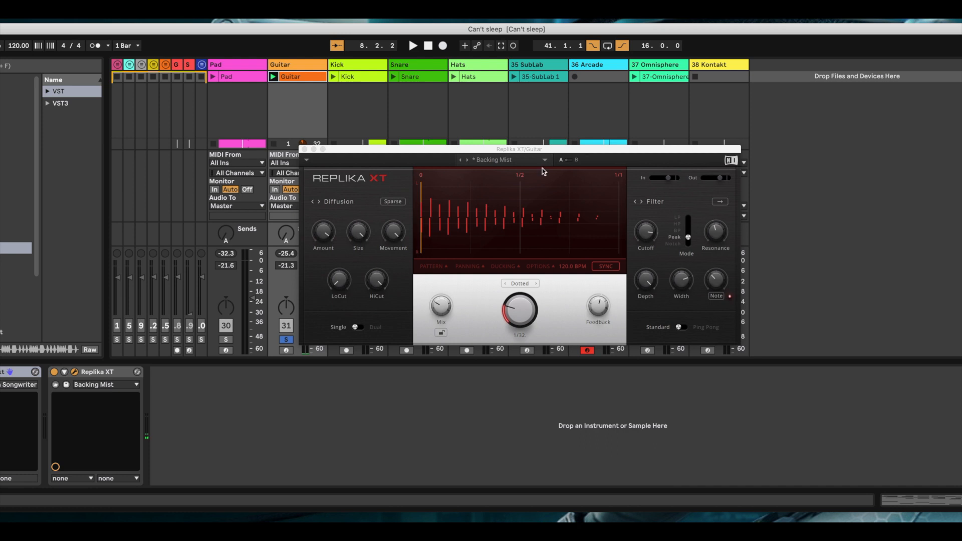
{"action": "left_click_drag", "start_coordinate": [595, 150], "coordinate": [577, 150]}
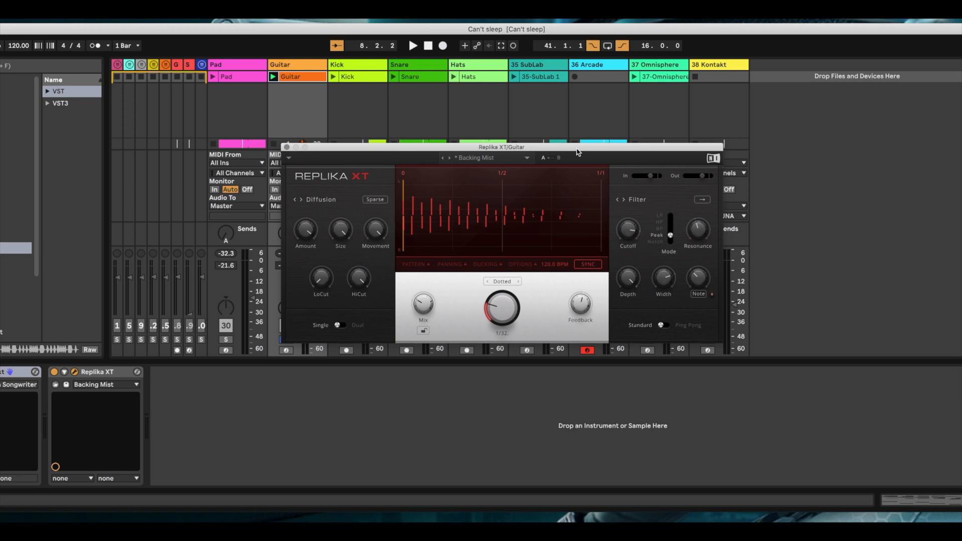
{"action": "left_click", "coordinate": [528, 159]}
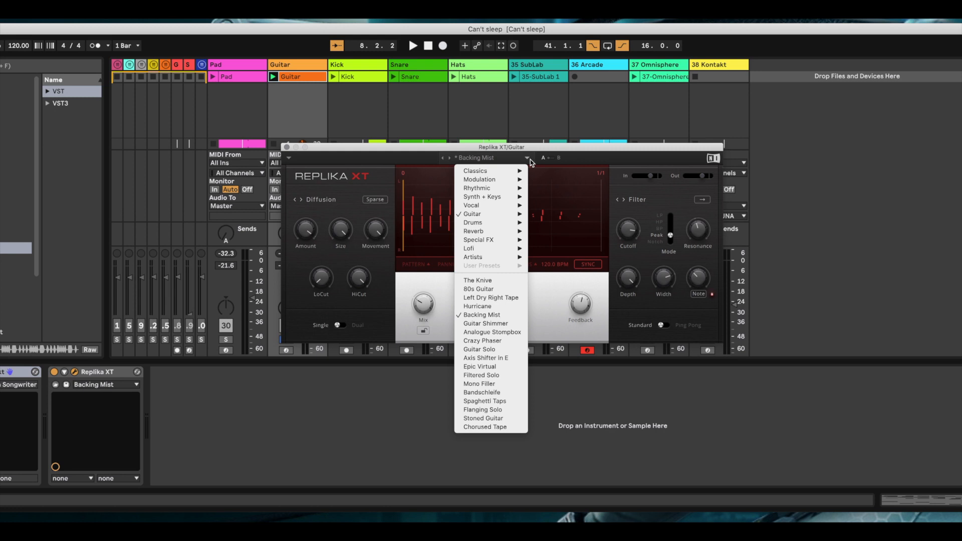
{"action": "left_click", "coordinate": [545, 154]}
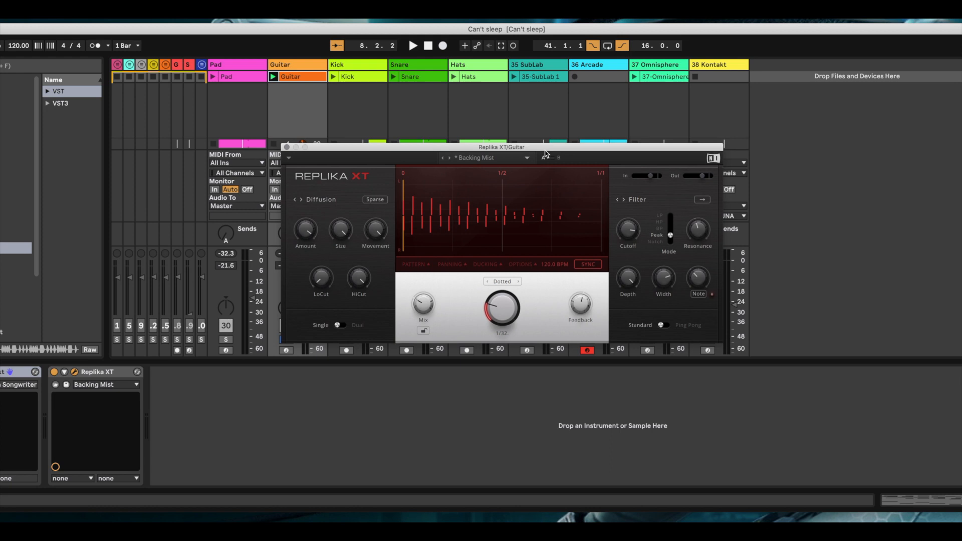
{"action": "left_click", "coordinate": [287, 147]}
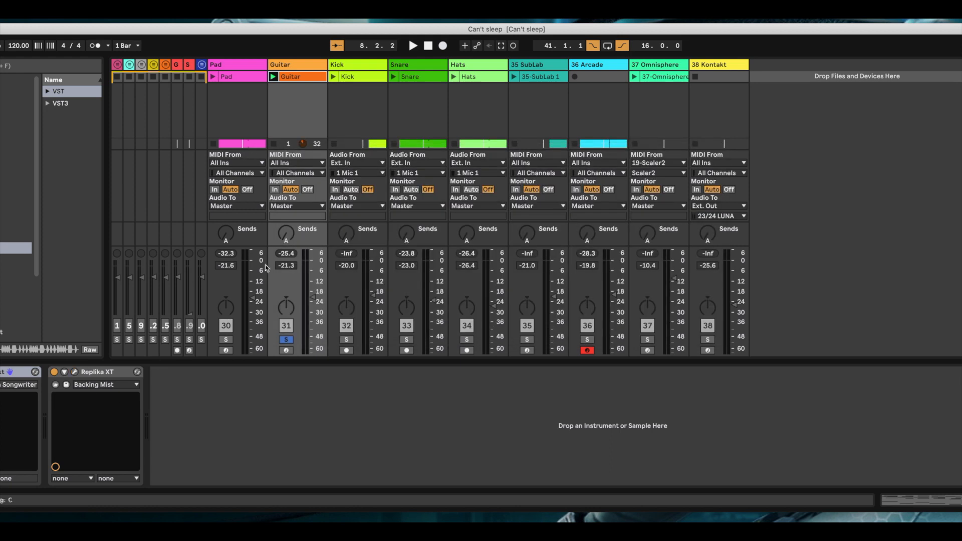
Open the Pad track's KORG M1 instrument, audition its Water World sound, and close it.
{"action": "left_click", "coordinate": [301, 67]}
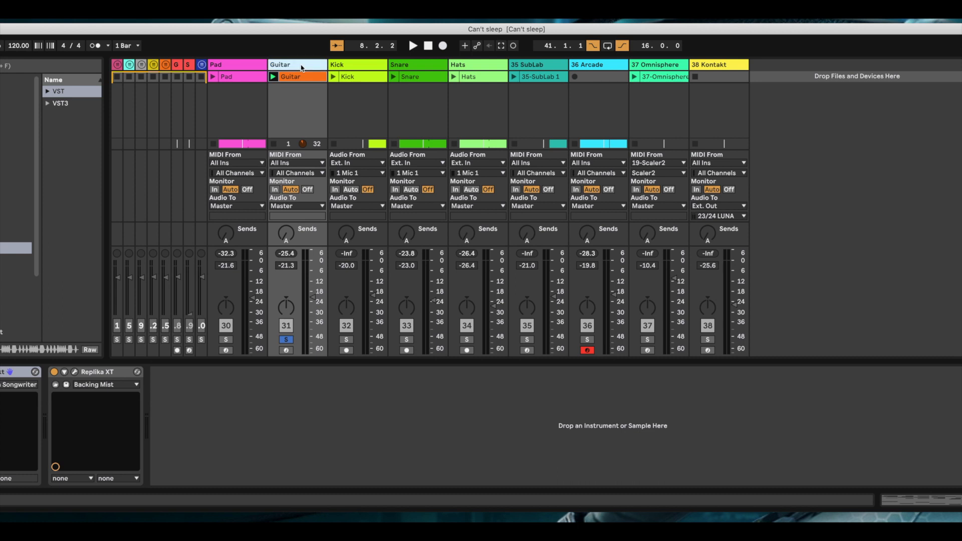
{"action": "left_click", "coordinate": [234, 66]}
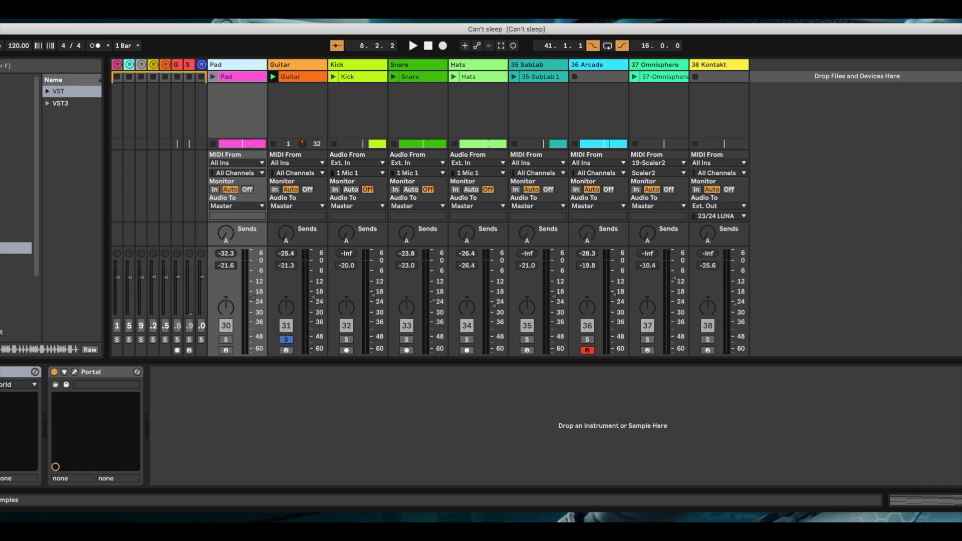
{"action": "left_click", "coordinate": [1, 372]}
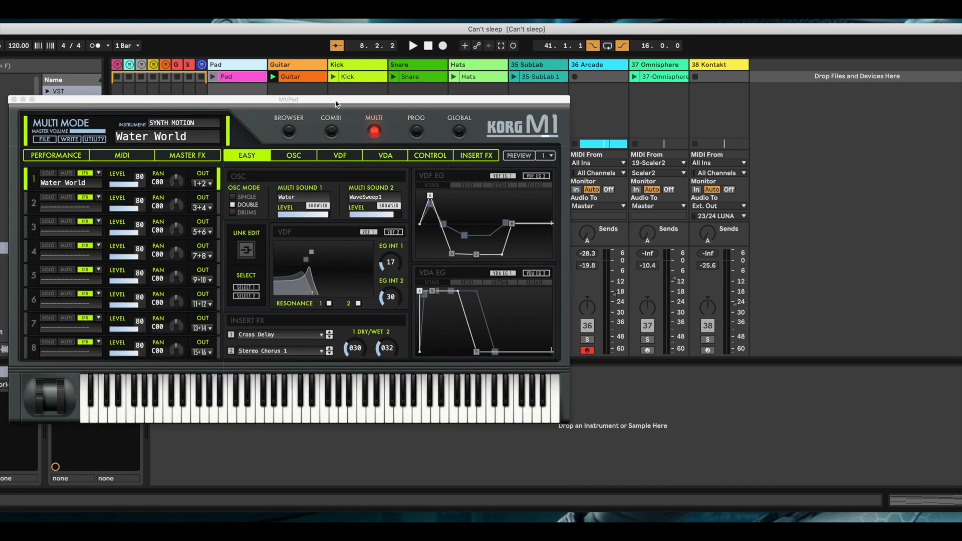
{"action": "left_click_drag", "start_coordinate": [337, 104], "coordinate": [503, 104]}
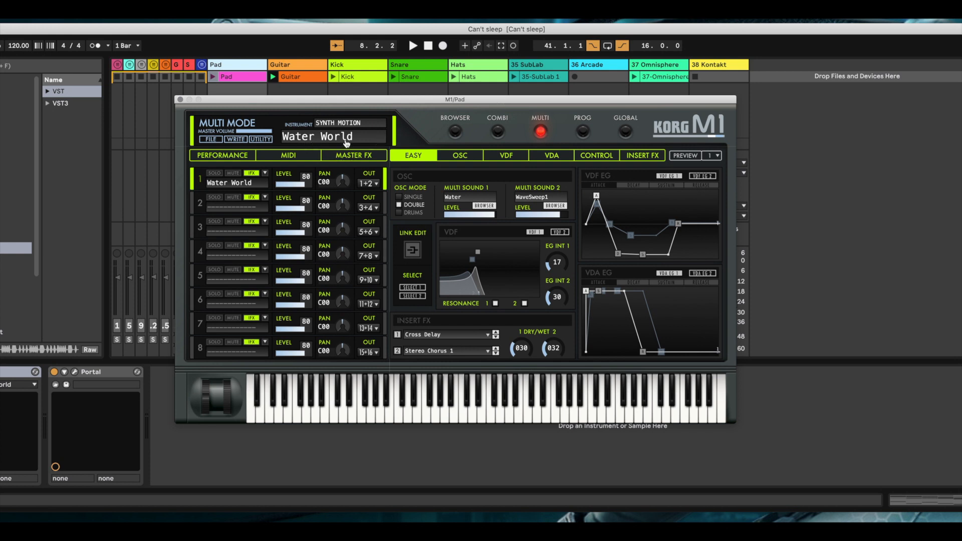
{"action": "left_click_drag", "start_coordinate": [418, 410], "coordinate": [482, 418]}
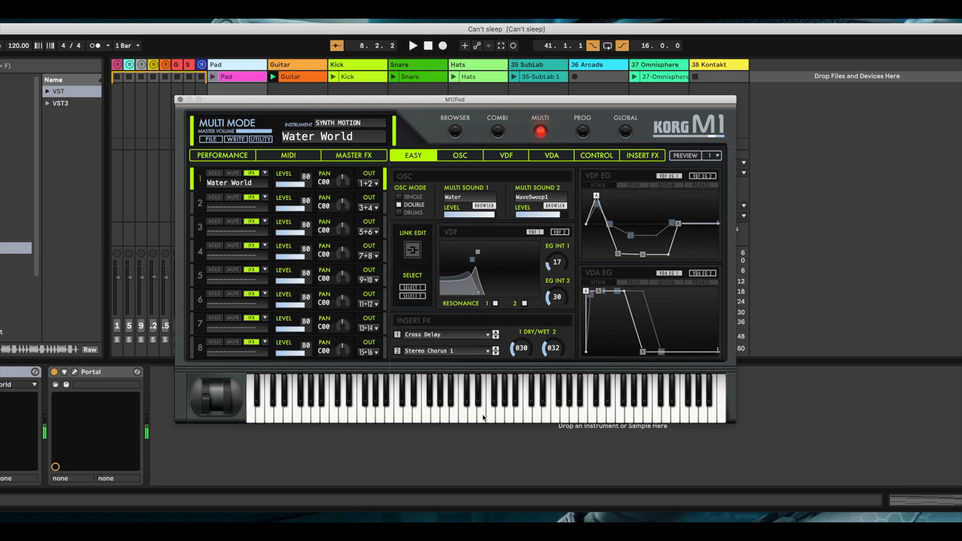
{"action": "left_click", "coordinate": [180, 100]}
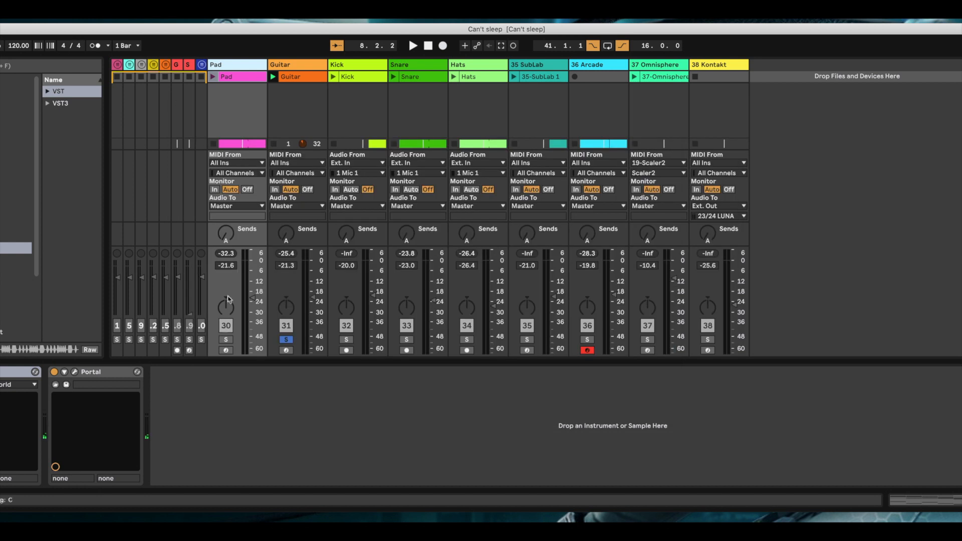
Solo the Pad track and audition it in the arrangement, including from the Build locator, before stopping playback.
{"action": "left_click", "coordinate": [225, 339]}
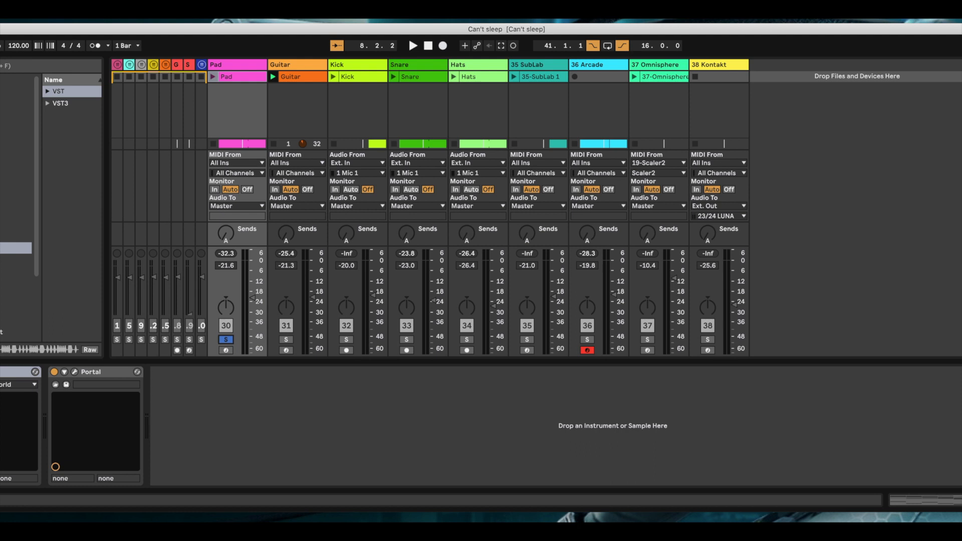
{"action": "key", "text": "Tab"}
{"action": "left_click", "coordinate": [178, 100]}
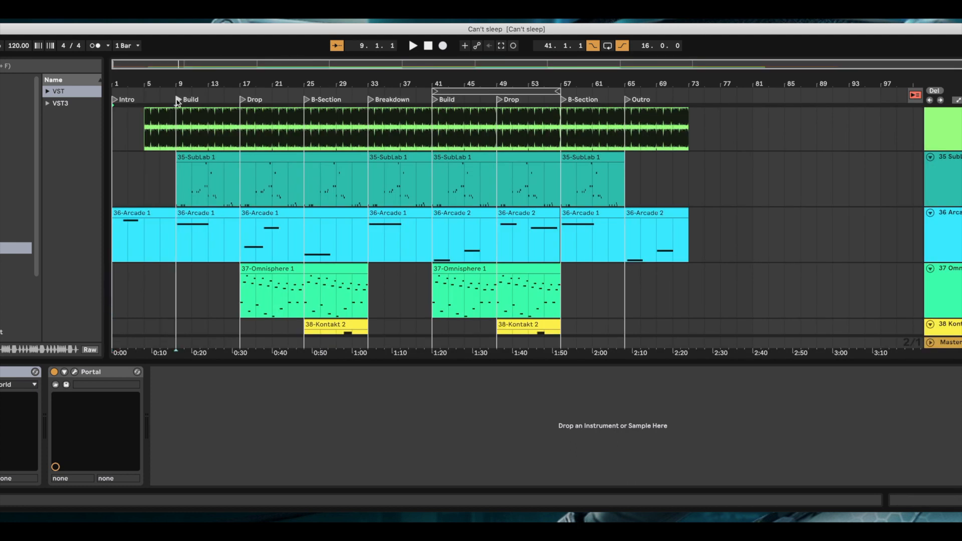
{"action": "scroll", "coordinate": [260, 165], "scroll_direction": "up", "scroll_amount": 8}
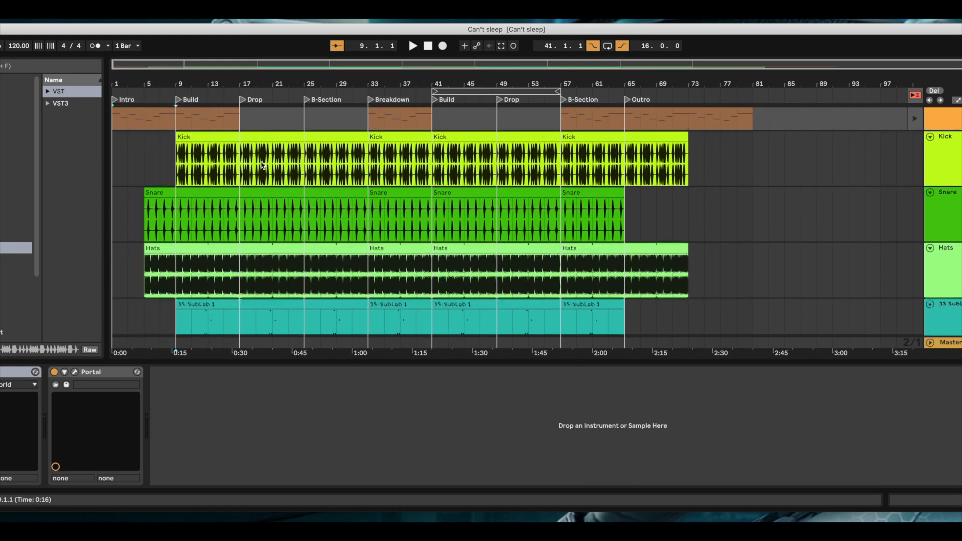
{"action": "scroll", "coordinate": [261, 166], "scroll_direction": "up", "scroll_amount": 4}
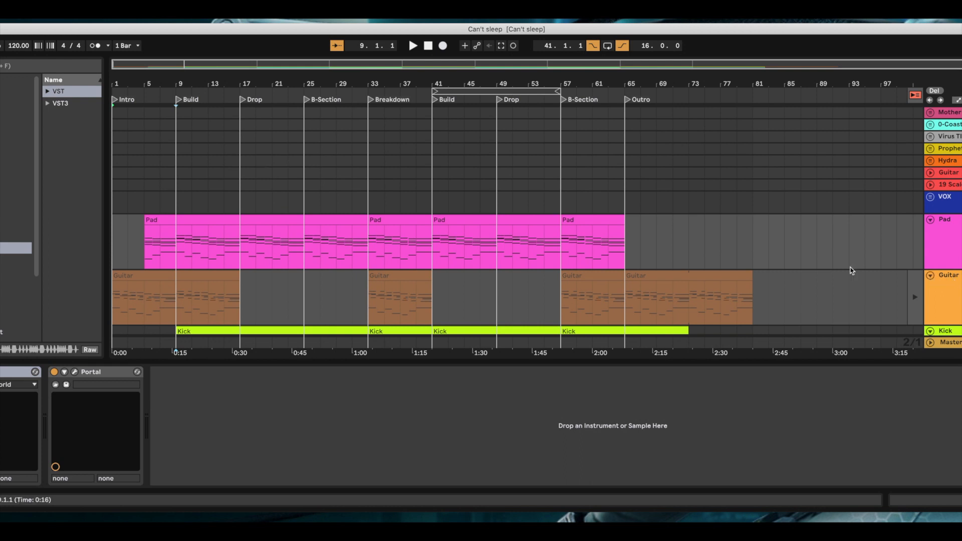
{"action": "left_click", "coordinate": [413, 46]}
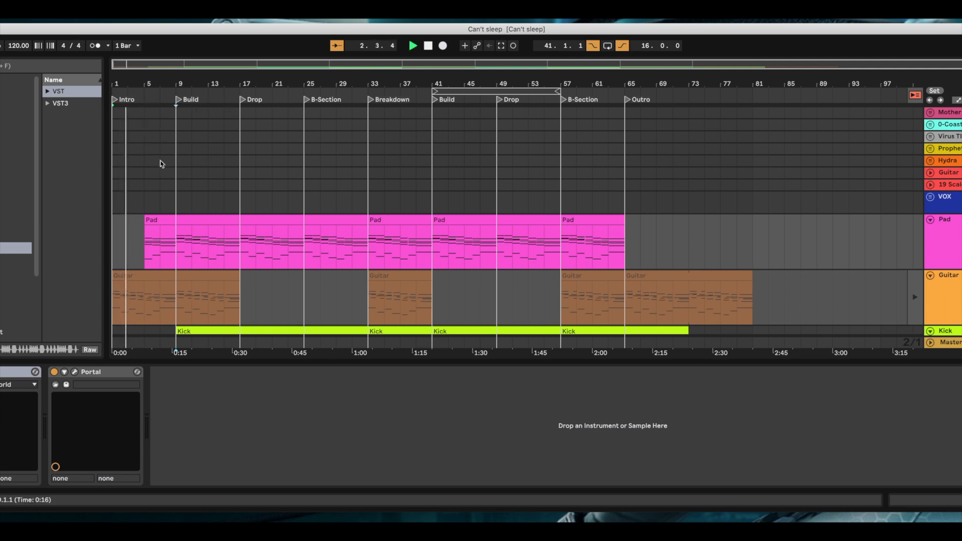
{"action": "left_click", "coordinate": [178, 99]}
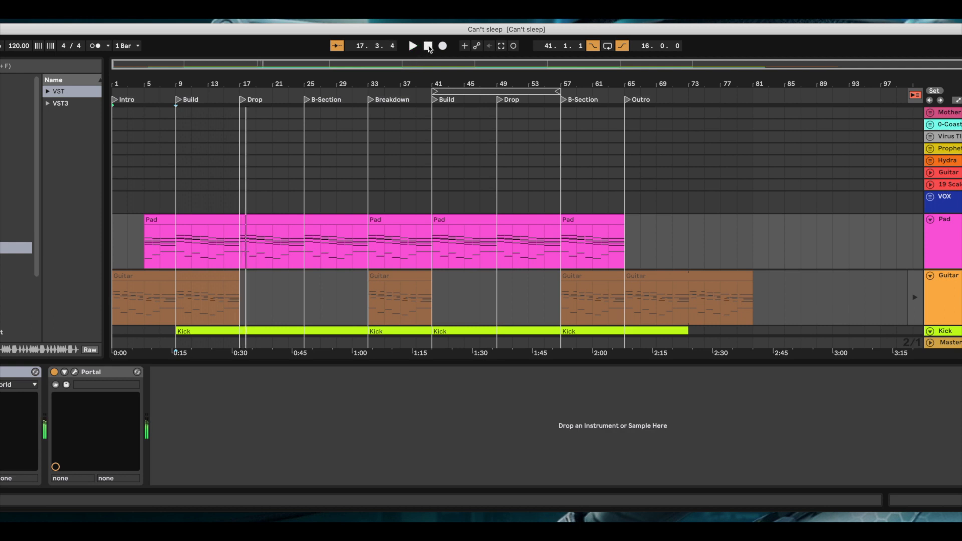
{"action": "left_click", "coordinate": [428, 47]}
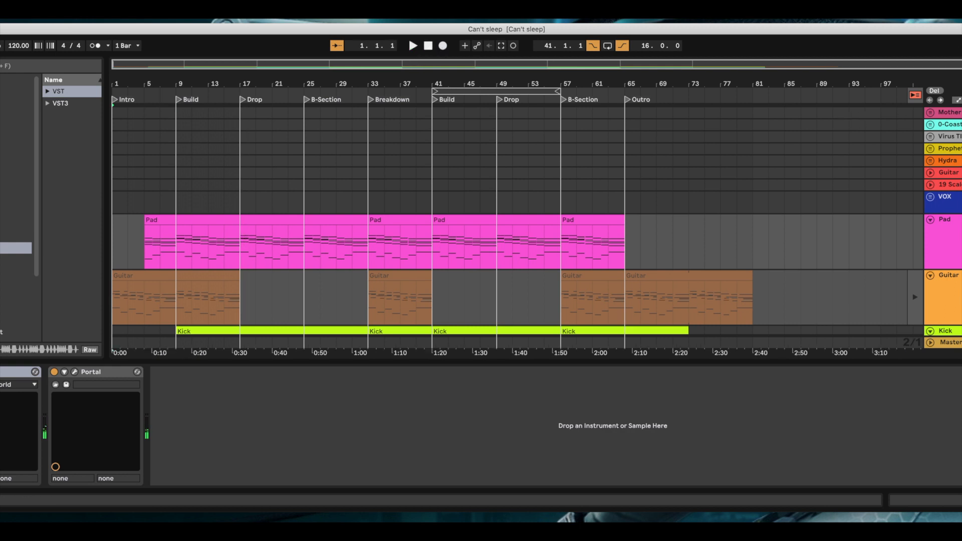
Return to the session view, open the SubLab instrument on the 35 SubLab track to examine its settings, and close it.
{"action": "key", "text": "Tab"}
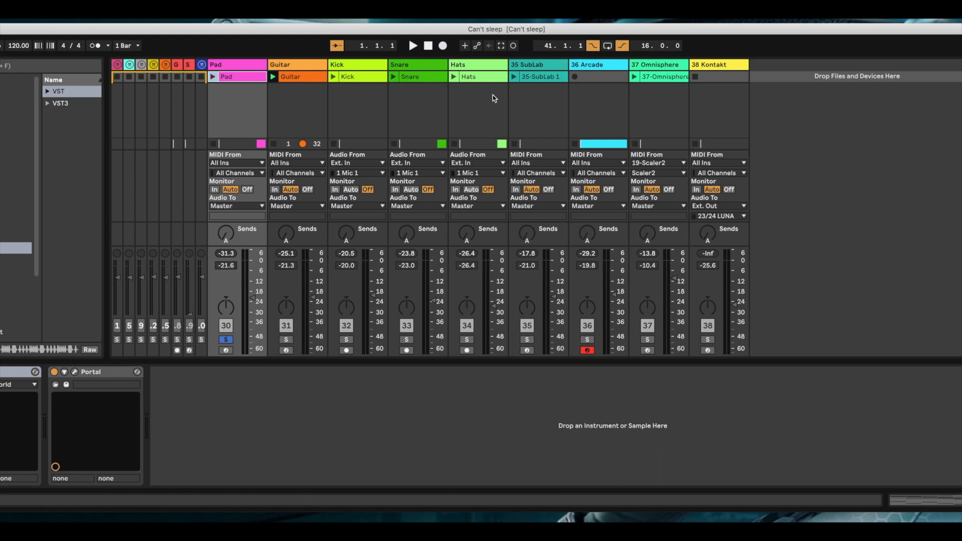
{"action": "left_click", "coordinate": [480, 65]}
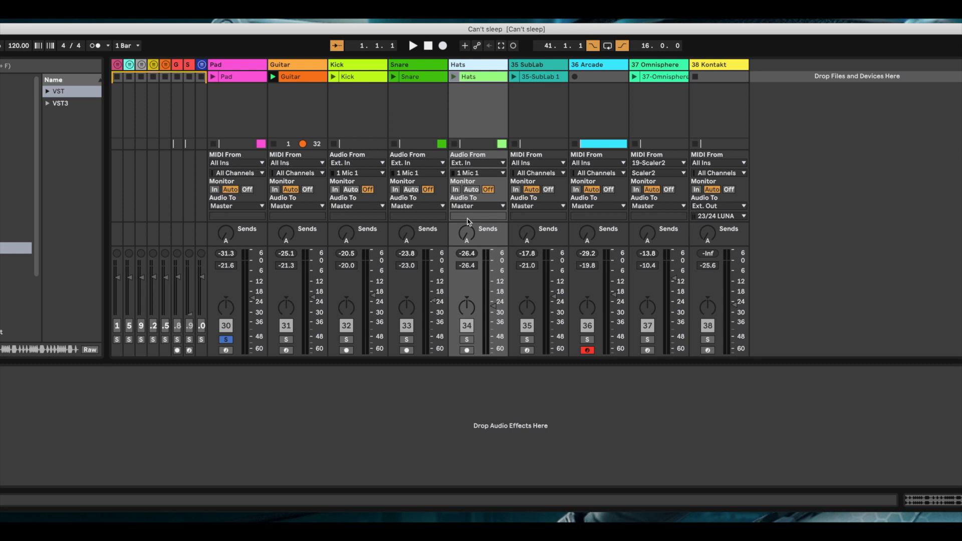
{"action": "left_click", "coordinate": [554, 69]}
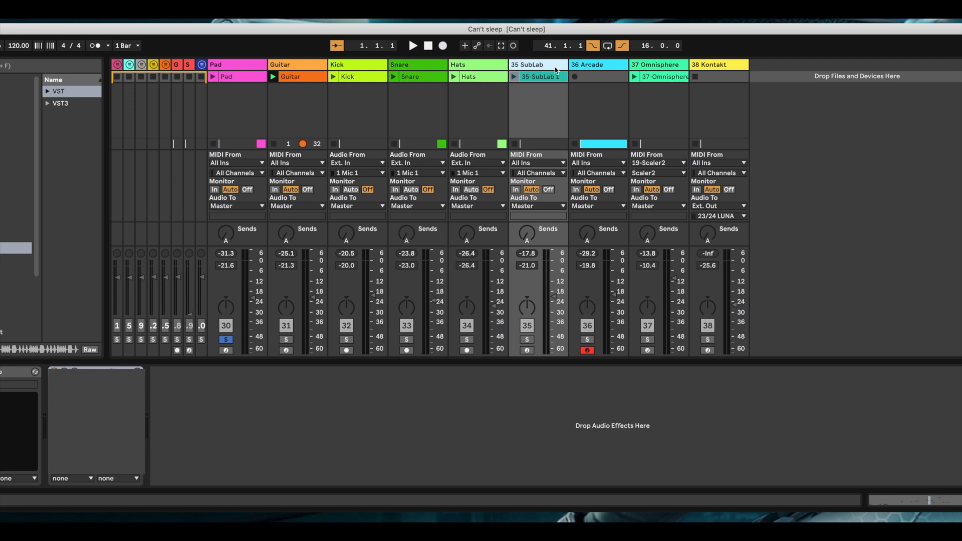
{"action": "left_click", "coordinate": [0, 372]}
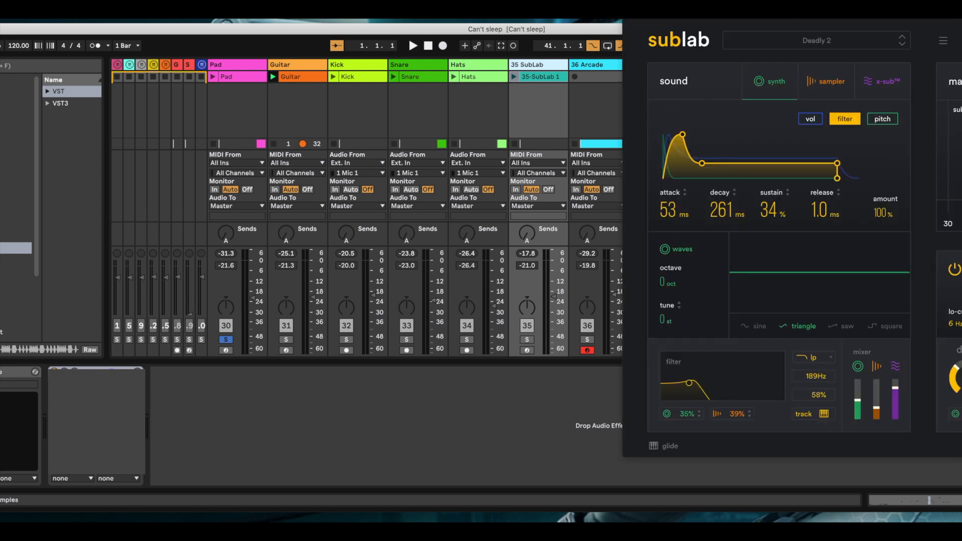
{"action": "left_click_drag", "start_coordinate": [807, 21], "coordinate": [341, 43]}
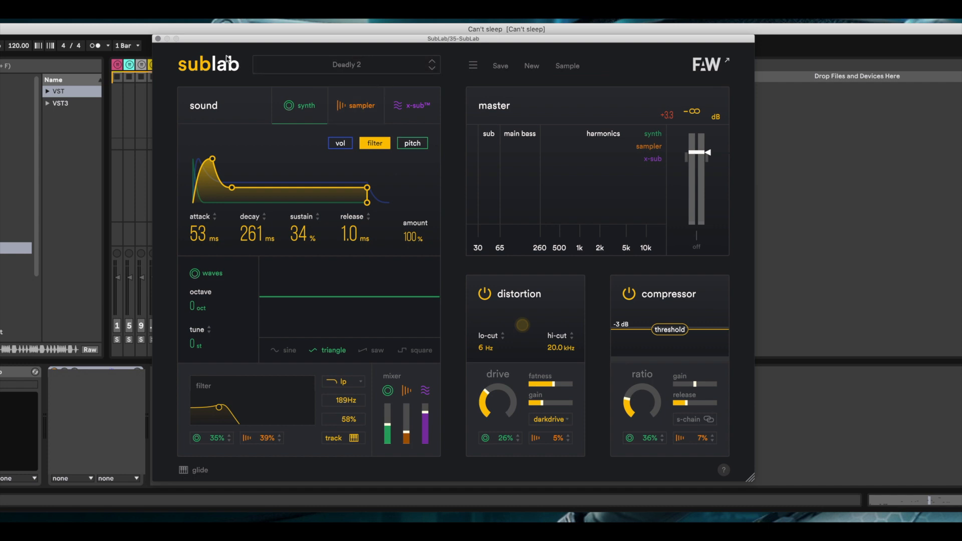
{"action": "left_click", "coordinate": [158, 39]}
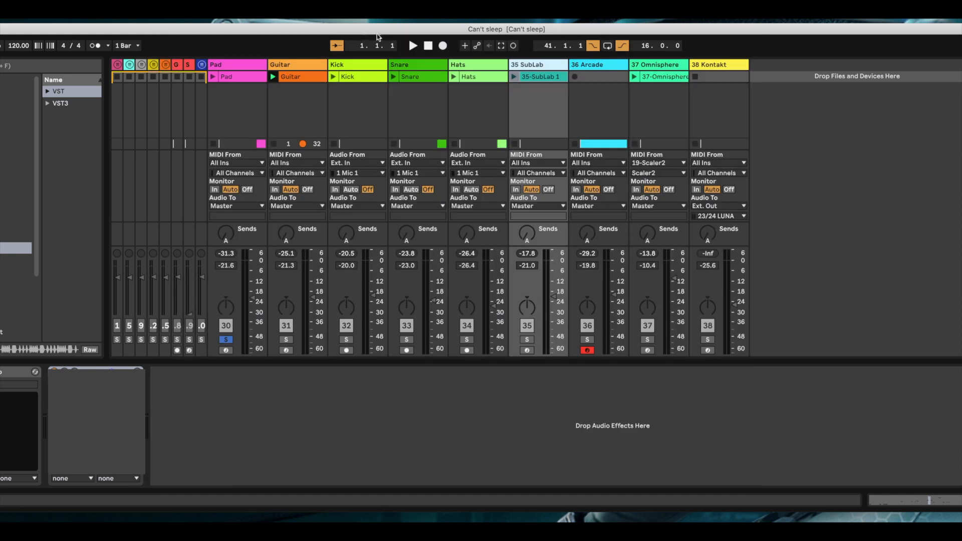
Display the device chain of the 36 Arcade track.
{"action": "left_click_drag", "start_coordinate": [397, 31], "coordinate": [387, 31]}
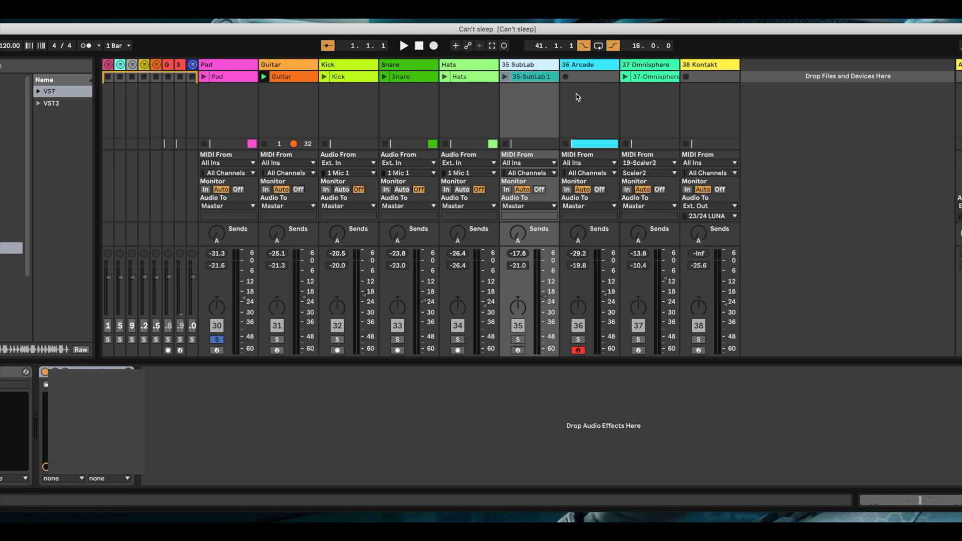
{"action": "left_click", "coordinate": [590, 66]}
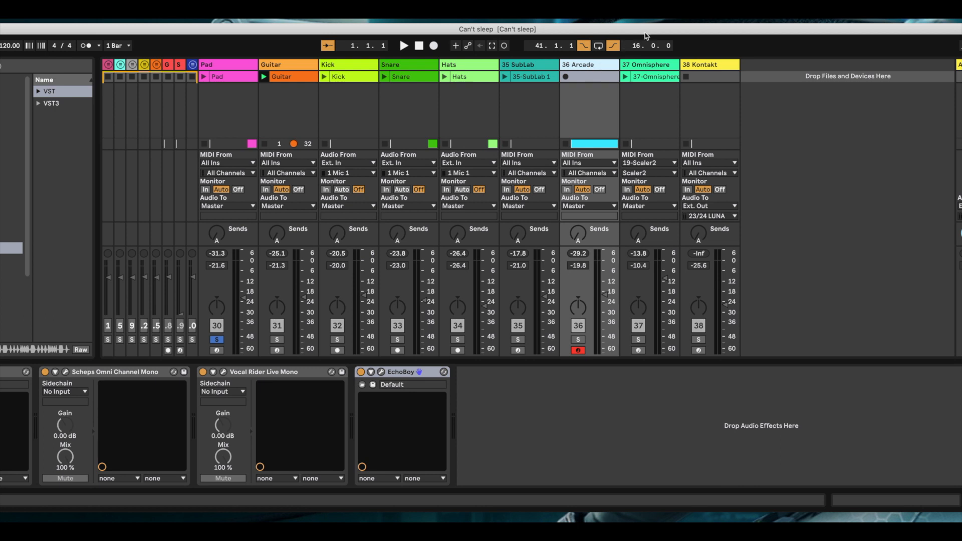
{"action": "left_click_drag", "start_coordinate": [646, 31], "coordinate": [646, 35]}
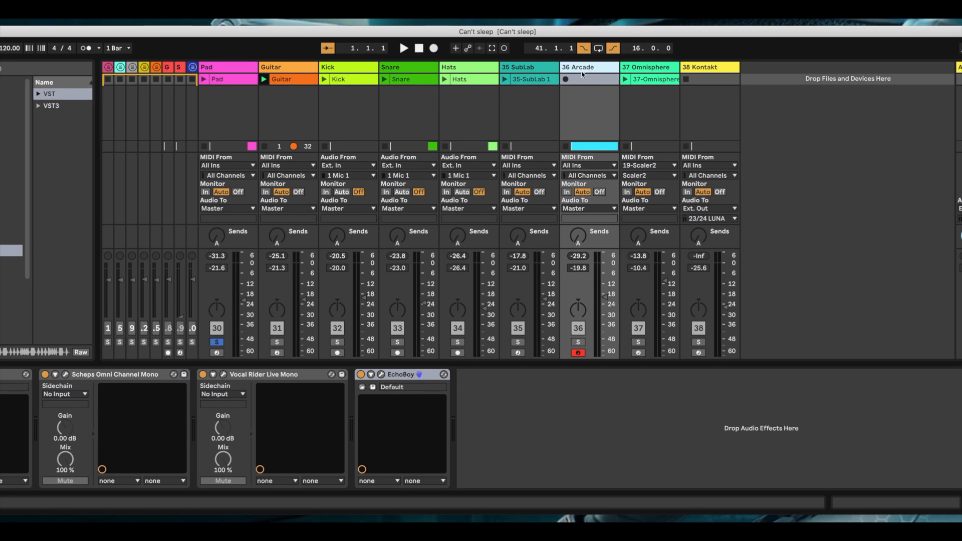
Open the 37 Omnisphere track's Omnisphere instrument, examine its multi mixer, and move its window out of the way.
{"action": "left_click", "coordinate": [657, 70]}
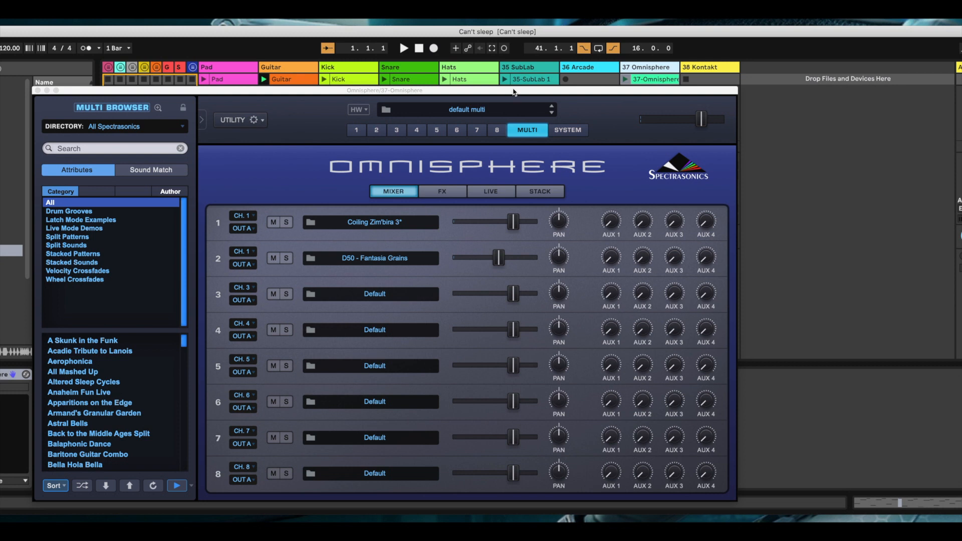
{"action": "left_click_drag", "start_coordinate": [517, 89], "coordinate": [644, 48]}
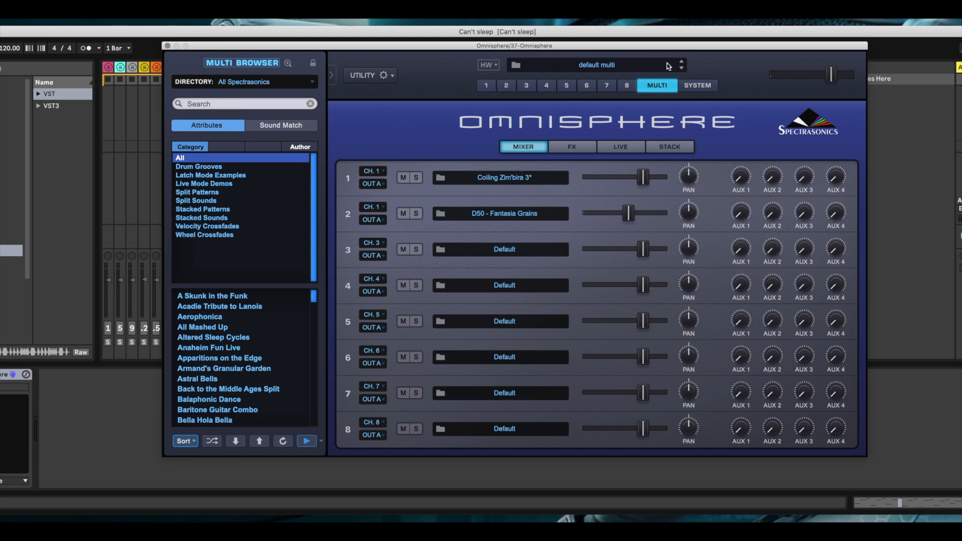
{"action": "left_click_drag", "start_coordinate": [659, 49], "coordinate": [961, 113]}
Switch to the arrangement, set the playback position at the first Drop locator, and close the Omnisphere window.
{"action": "key", "text": "Tab"}
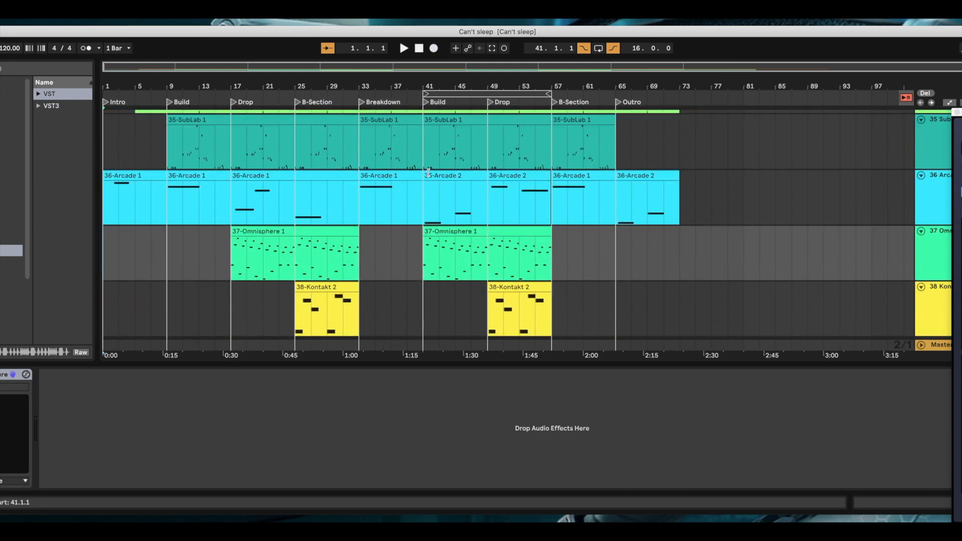
{"action": "scroll", "coordinate": [302, 131], "scroll_direction": "up", "scroll_amount": 1}
{"action": "left_click", "coordinate": [302, 131]}
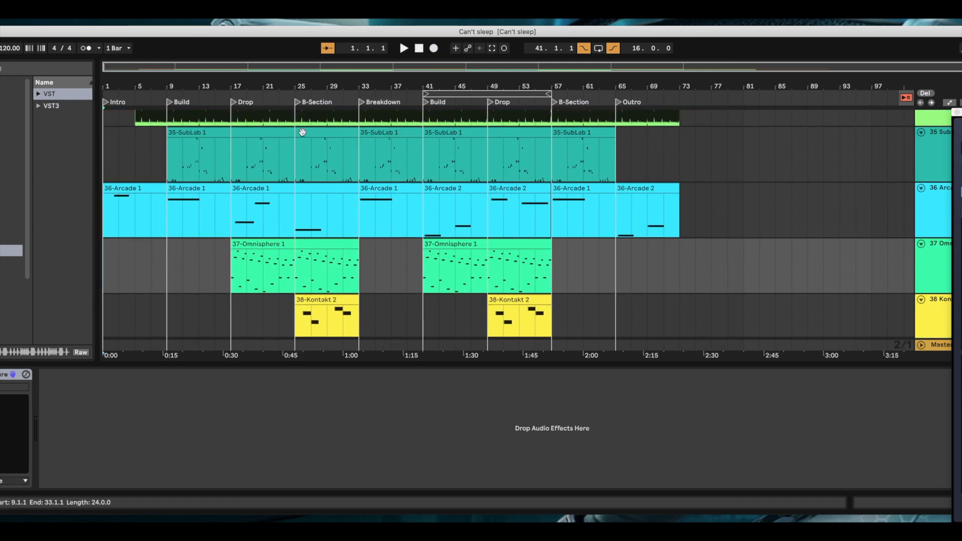
{"action": "left_click", "coordinate": [233, 103]}
{"action": "scroll", "coordinate": [526, 223], "scroll_direction": "down", "scroll_amount": 2}
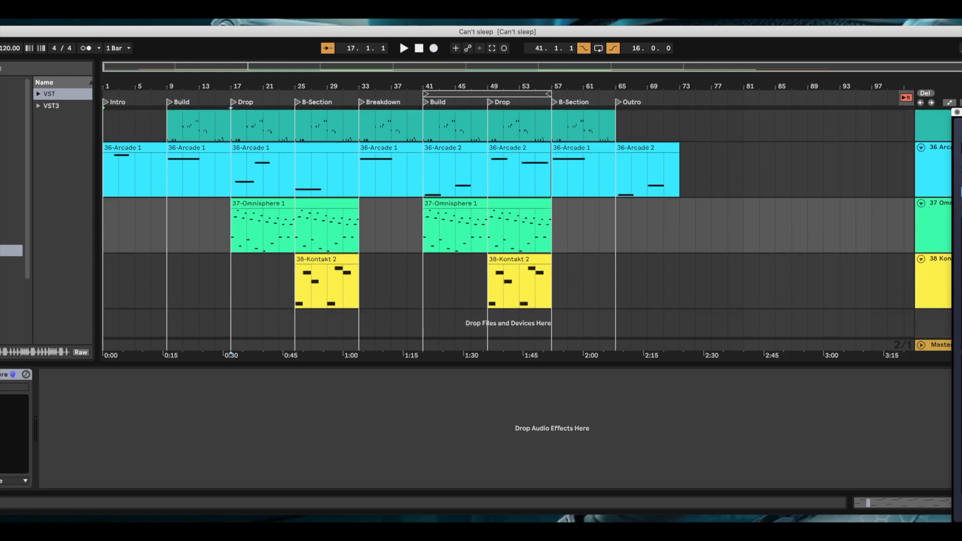
{"action": "left_click", "coordinate": [957, 112]}
Move the solo from Pad to 37 Omnisphere, audition it from the first Drop locator, then stop and return to the session view.
{"action": "scroll", "coordinate": [895, 214], "scroll_direction": "up", "scroll_amount": 6}
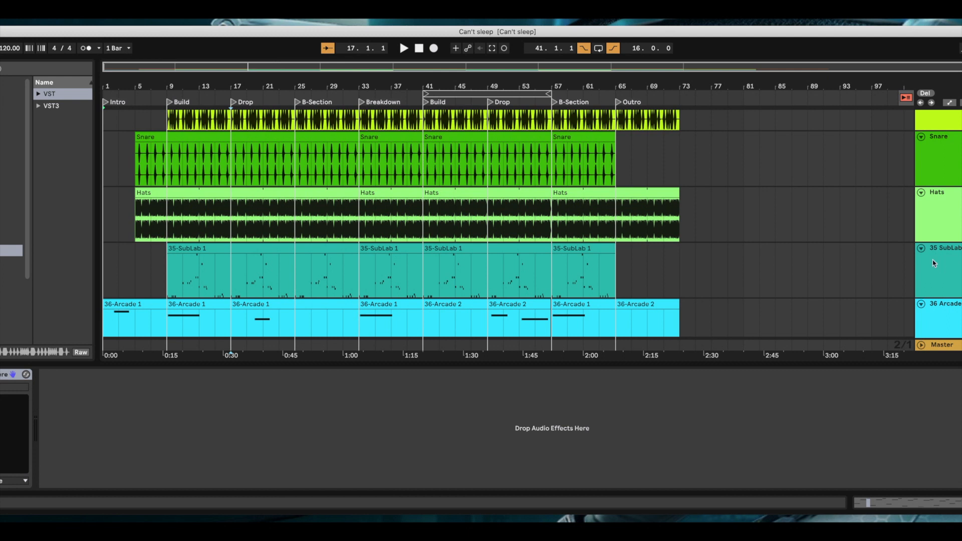
{"action": "scroll", "coordinate": [934, 263], "scroll_direction": "up", "scroll_amount": 10}
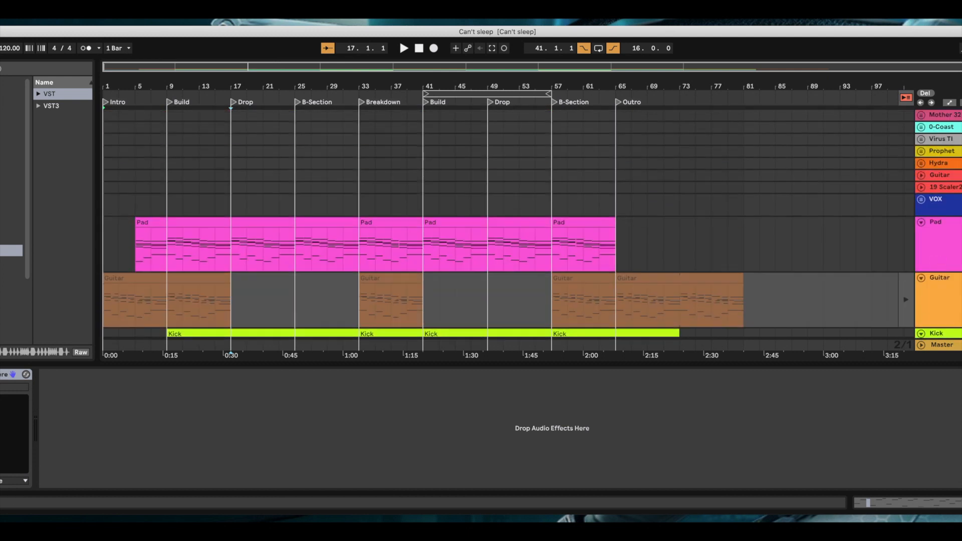
{"action": "scroll", "coordinate": [531, 225], "scroll_direction": "down", "scroll_amount": 10}
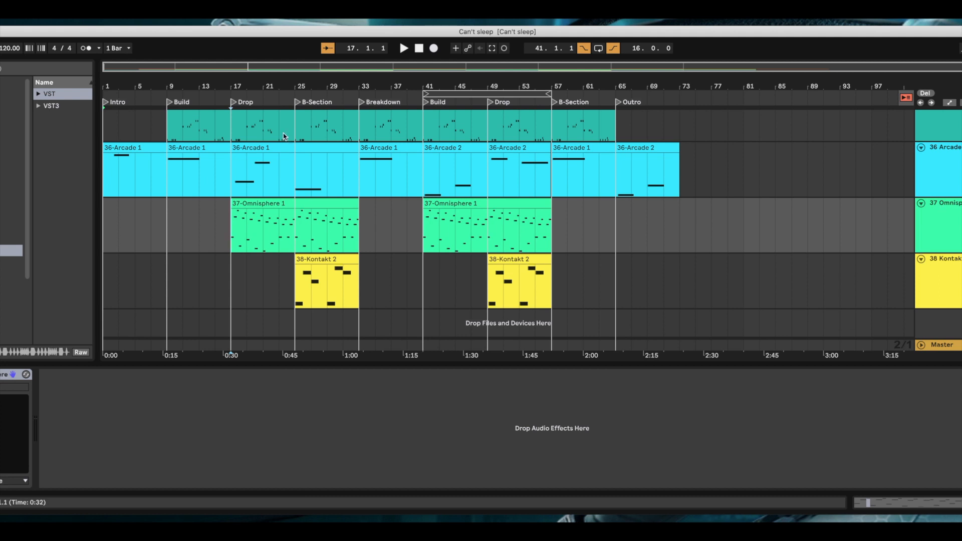
{"action": "left_click", "coordinate": [233, 103]}
{"action": "double_click", "coordinate": [419, 48]}
{"action": "key", "text": "Tab"}
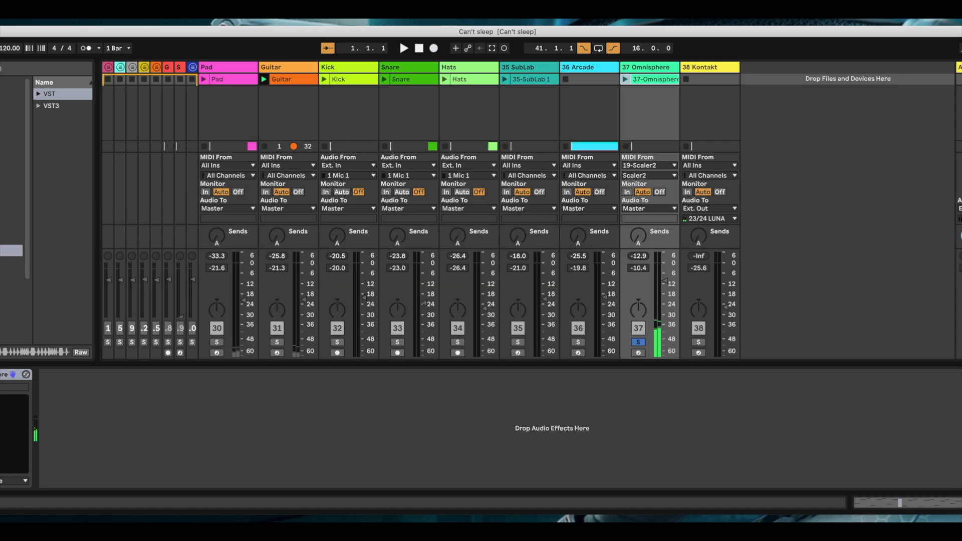
Select the Pad track and widen the browser to list the Fab Filter plug-ins in the VST folder.
{"action": "left_click", "coordinate": [224, 70]}
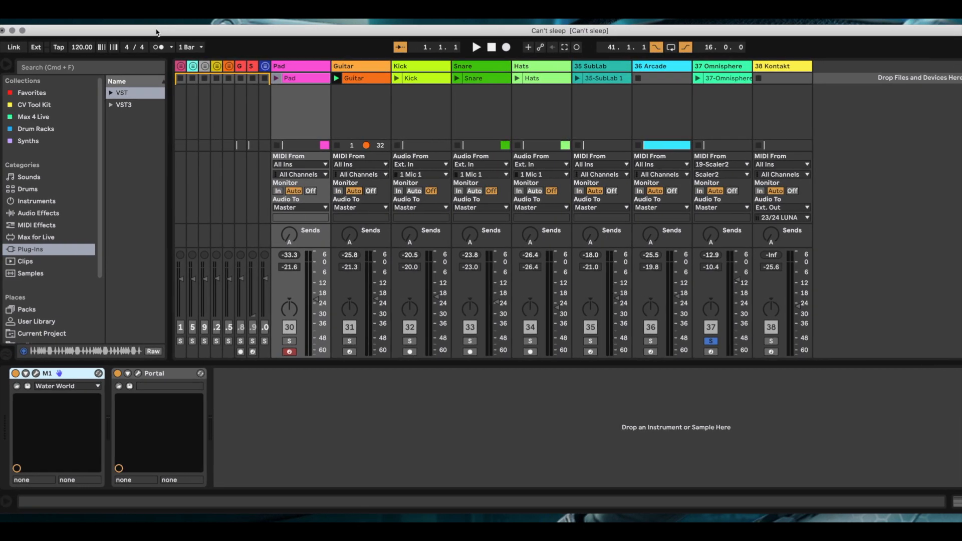
{"action": "left_click_drag", "start_coordinate": [170, 108], "coordinate": [209, 108]}
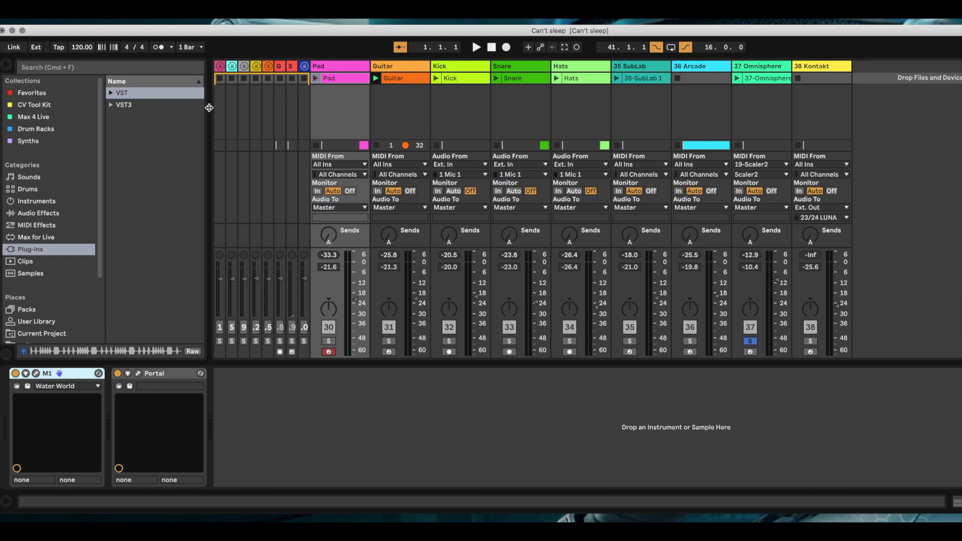
{"action": "left_click", "coordinate": [111, 93]}
{"action": "scroll", "coordinate": [137, 233], "scroll_direction": "down", "scroll_amount": 8}
{"action": "scroll", "coordinate": [136, 232], "scroll_direction": "up", "scroll_amount": 8}
{"action": "scroll", "coordinate": [136, 233], "scroll_direction": "down", "scroll_amount": 7}
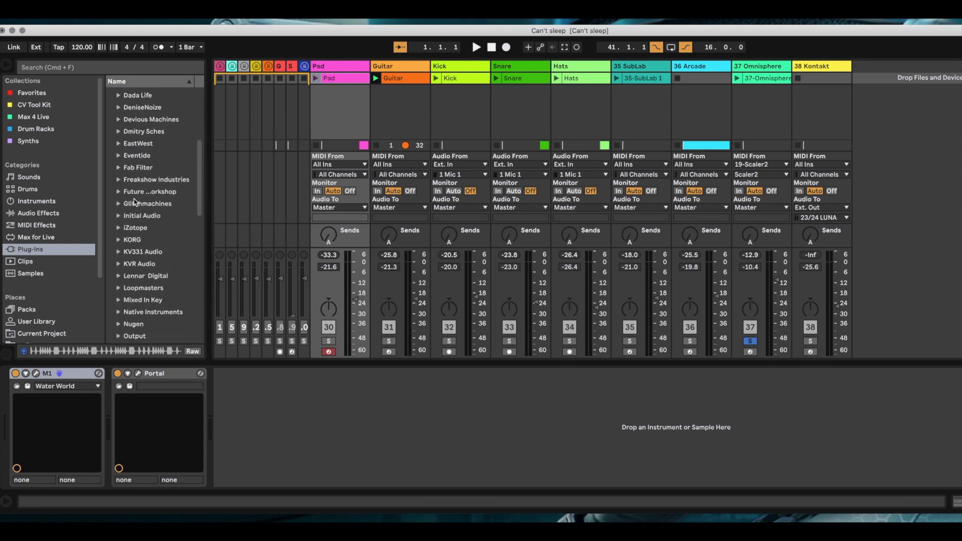
{"action": "left_click", "coordinate": [122, 172]}
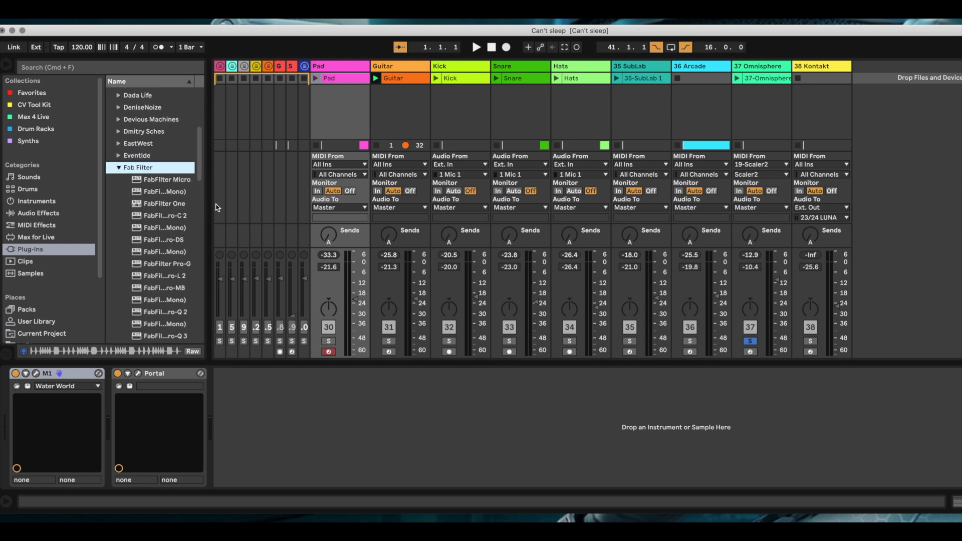
{"action": "left_click_drag", "start_coordinate": [210, 202], "coordinate": [253, 202]}
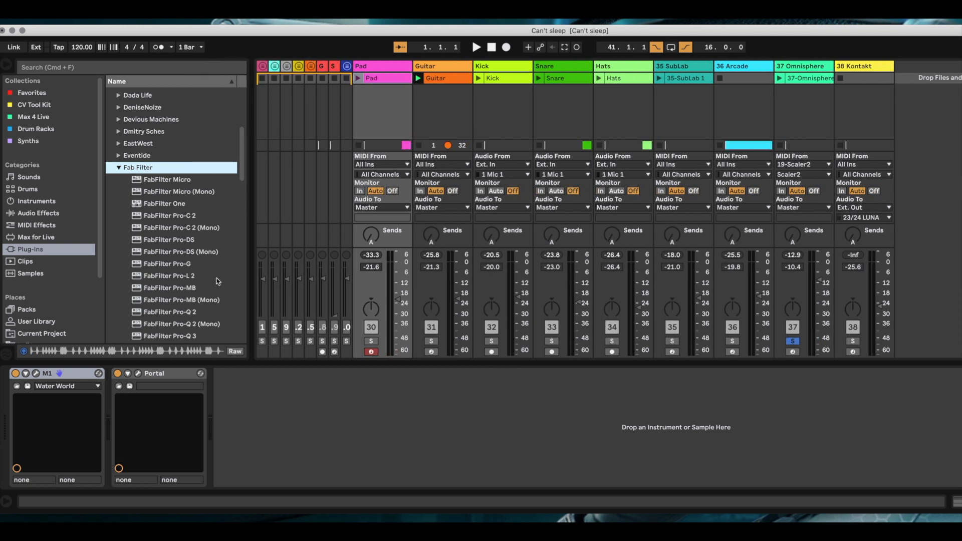
Add FabFilter Pro-Q 3 after Portal on the Pad track, load its Low Cut preset, and close the plug-in window.
{"action": "scroll", "coordinate": [210, 299], "scroll_direction": "down", "scroll_amount": 1}
{"action": "left_click_drag", "start_coordinate": [193, 308], "coordinate": [268, 445]}
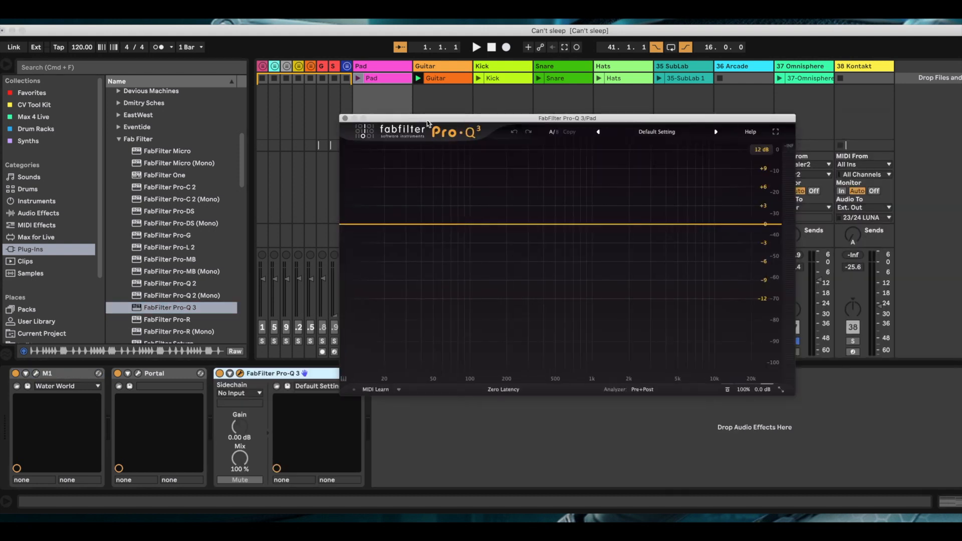
{"action": "left_click", "coordinate": [657, 132]}
{"action": "left_click", "coordinate": [630, 328]}
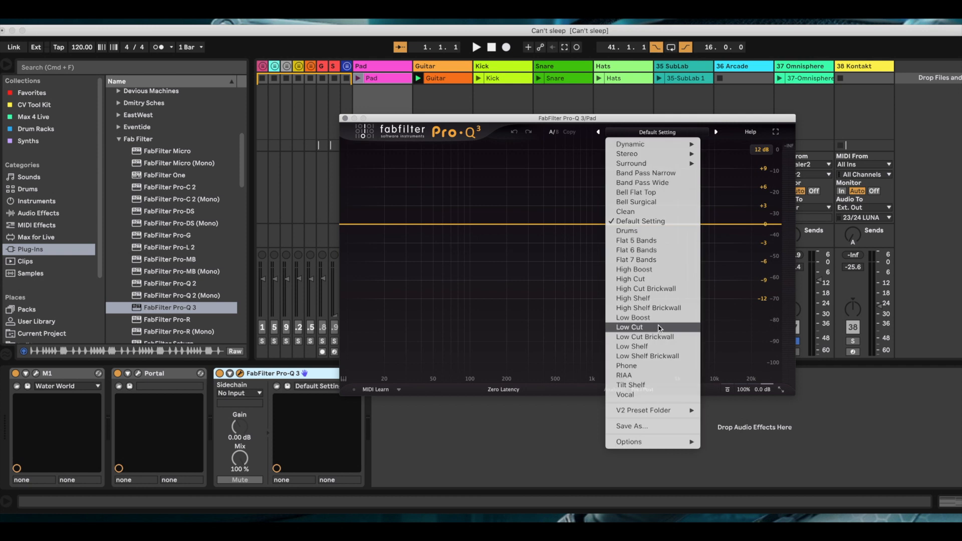
{"action": "left_click", "coordinate": [345, 119]}
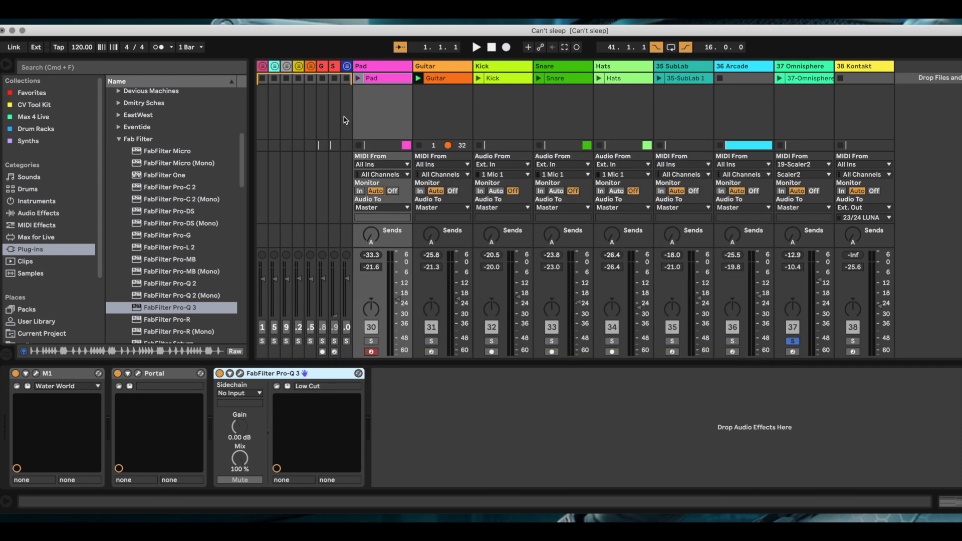
Add FabFilter Pro-Q 3 with the Low Cut preset after Replika XT on the Guitar track, and close its window.
{"action": "left_click", "coordinate": [436, 67]}
{"action": "left_click_drag", "start_coordinate": [178, 307], "coordinate": [293, 427]}
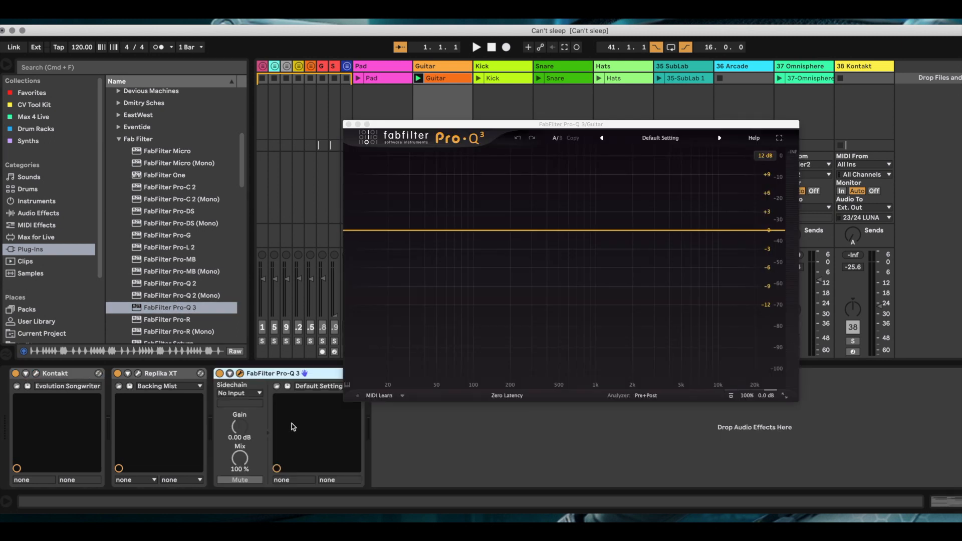
{"action": "left_click", "coordinate": [669, 137]}
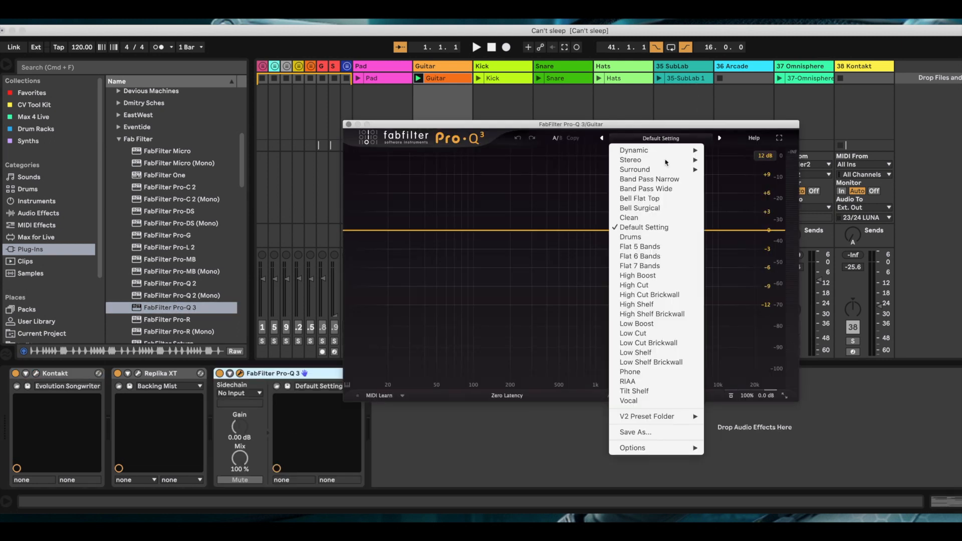
{"action": "left_click", "coordinate": [640, 333]}
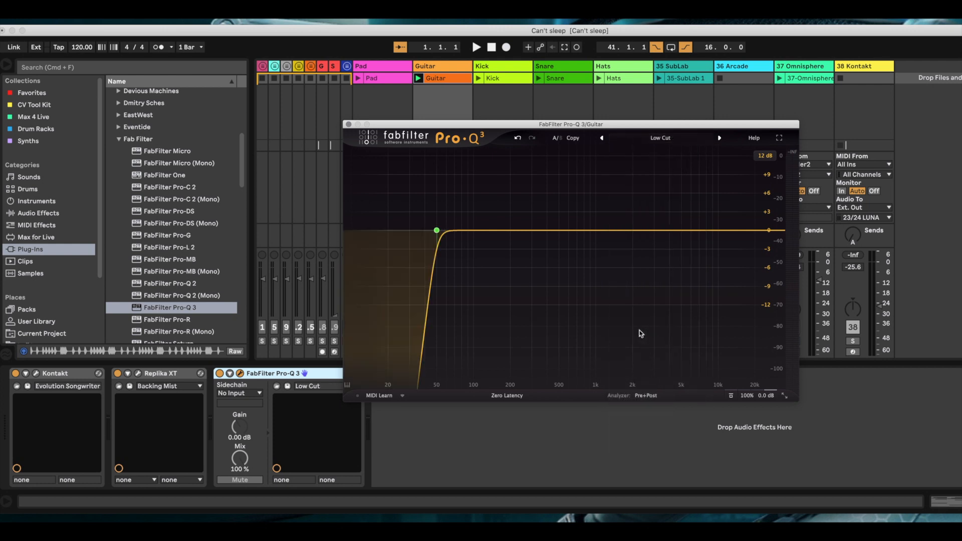
{"action": "left_click", "coordinate": [349, 125]}
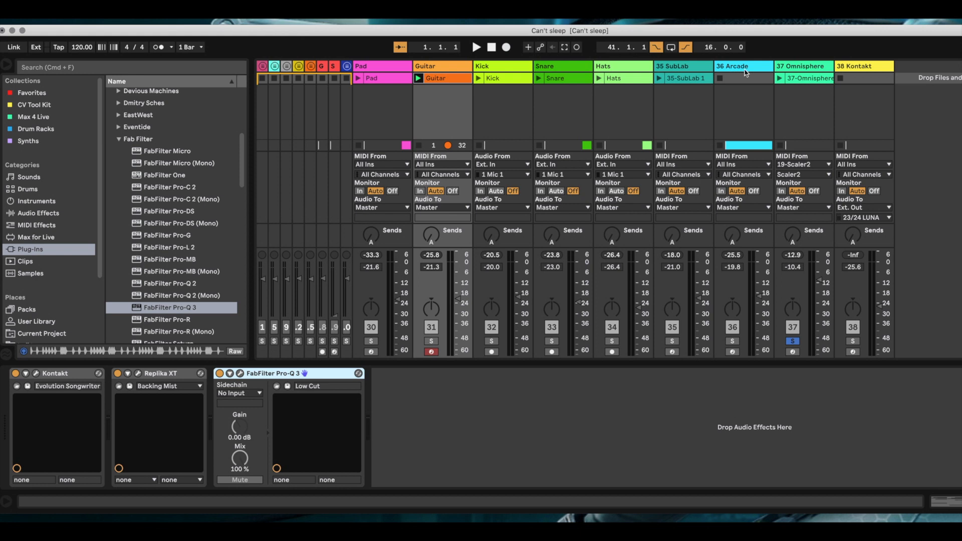
Add FabFilter Pro-Q 3 with the Low Cut preset after EchoBoy on the 36 Arcade track, and close its window.
{"action": "left_click", "coordinate": [752, 69]}
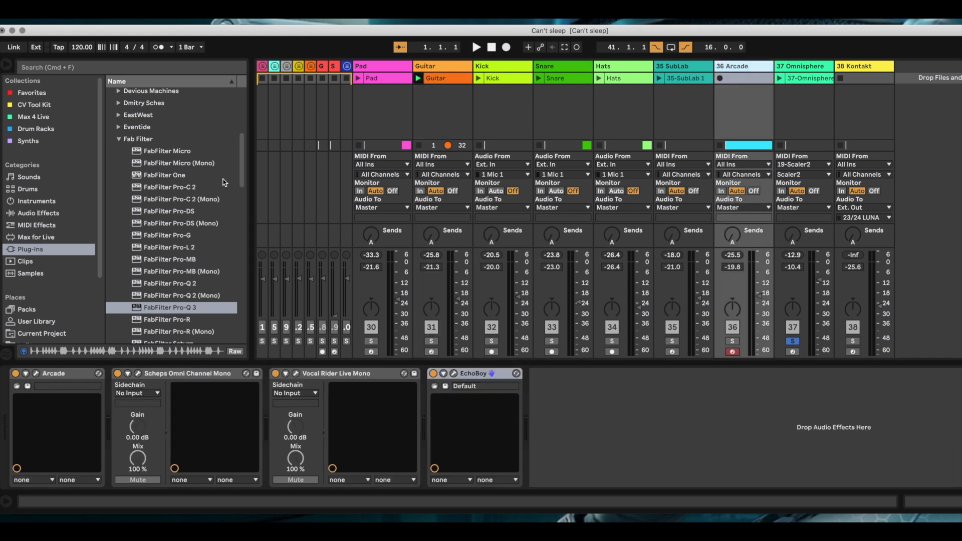
{"action": "left_click_drag", "start_coordinate": [163, 310], "coordinate": [611, 394]}
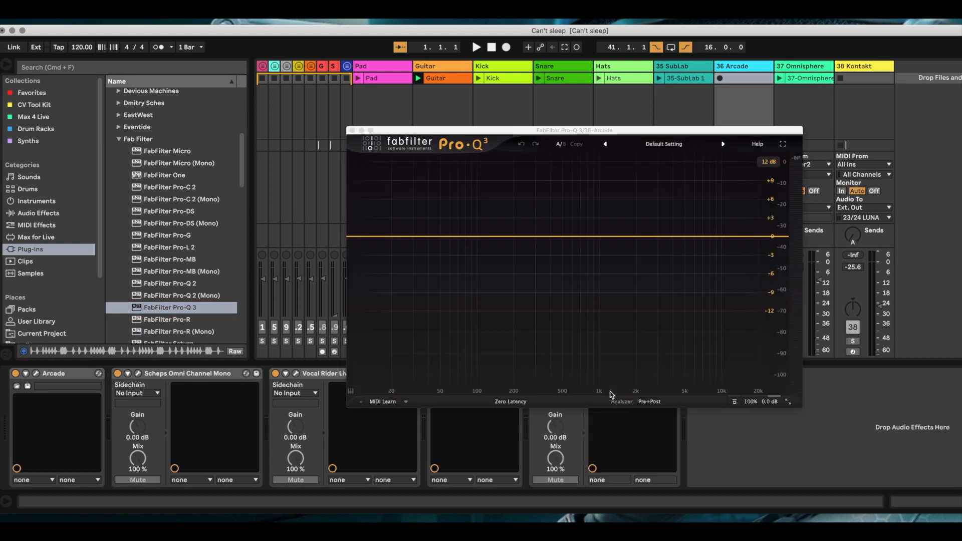
{"action": "left_click", "coordinate": [674, 144]}
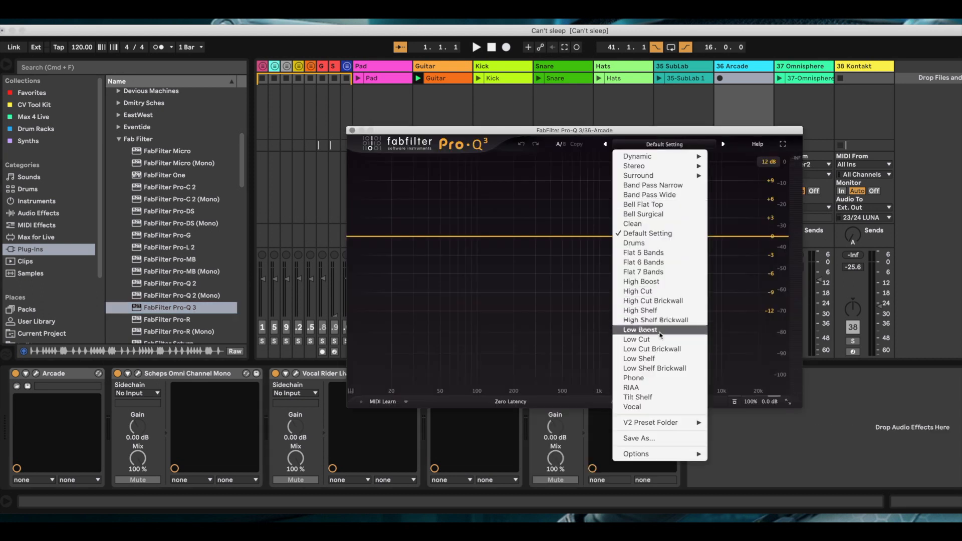
{"action": "left_click", "coordinate": [636, 339]}
{"action": "left_click", "coordinate": [352, 131]}
Add FabFilter Pro-Q 3 with the Low Cut preset after Omnisphere on the 37 Omnisphere track, and close its window.
{"action": "left_click", "coordinate": [813, 67]}
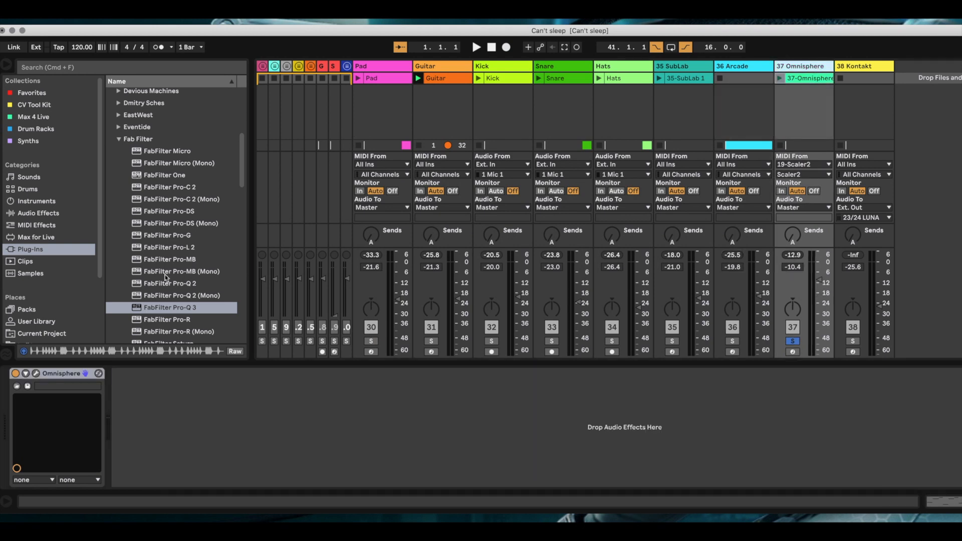
{"action": "left_click_drag", "start_coordinate": [176, 310], "coordinate": [211, 428]}
{"action": "left_click", "coordinate": [681, 148]}
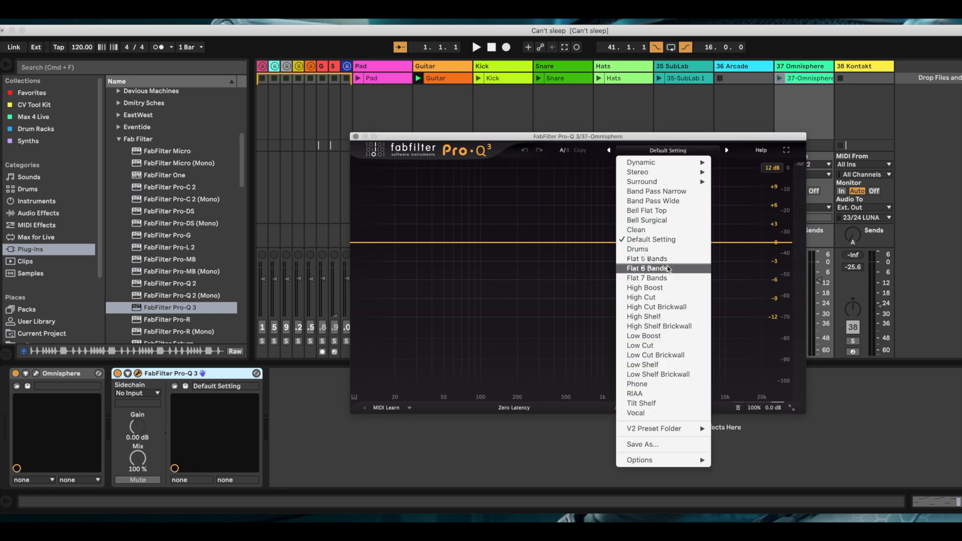
{"action": "left_click", "coordinate": [662, 345]}
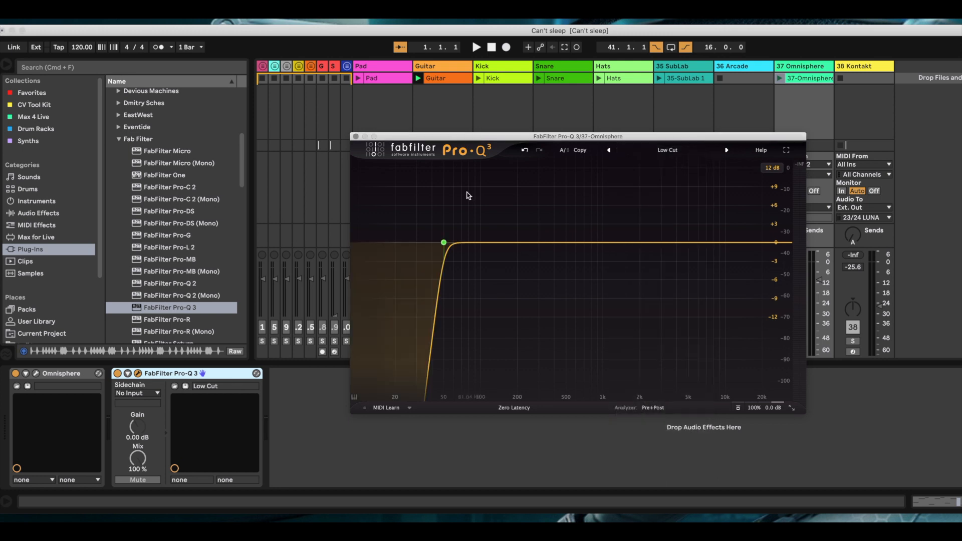
{"action": "left_click", "coordinate": [355, 137]}
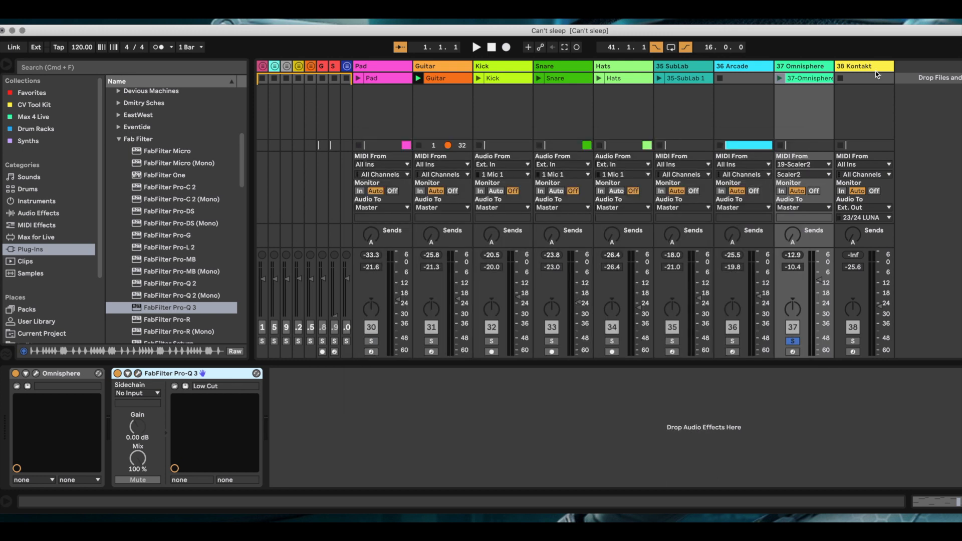
Add FabFilter Pro-Q 3 with the Low Cut preset after Replika XT on the 38 Kontakt track, and solo that track.
{"action": "left_click", "coordinate": [875, 70]}
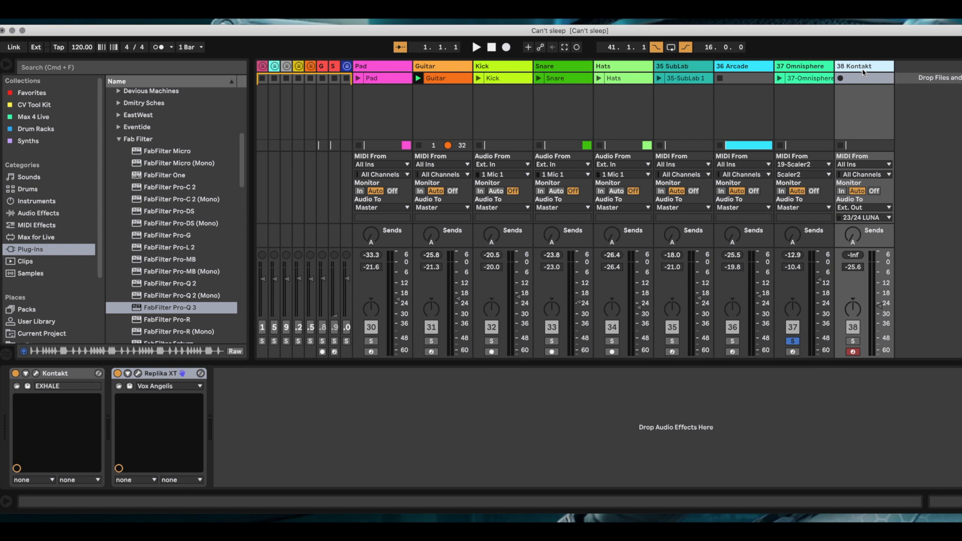
{"action": "left_click_drag", "start_coordinate": [165, 311], "coordinate": [297, 415]}
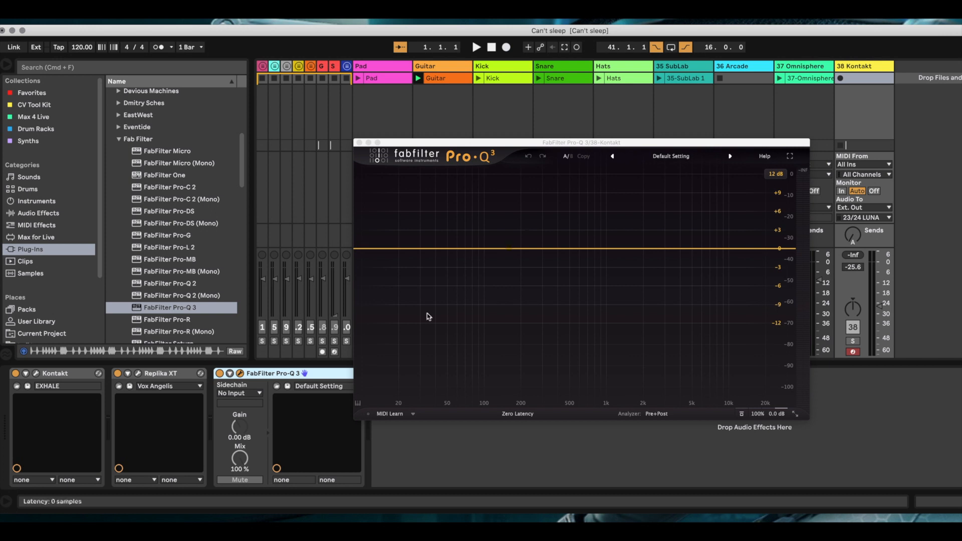
{"action": "left_click", "coordinate": [659, 157]}
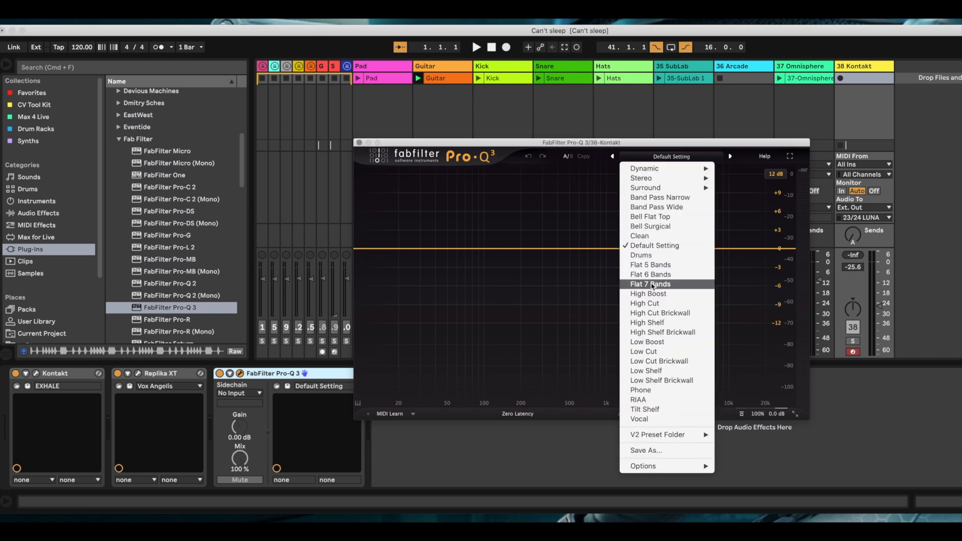
{"action": "left_click", "coordinate": [649, 352]}
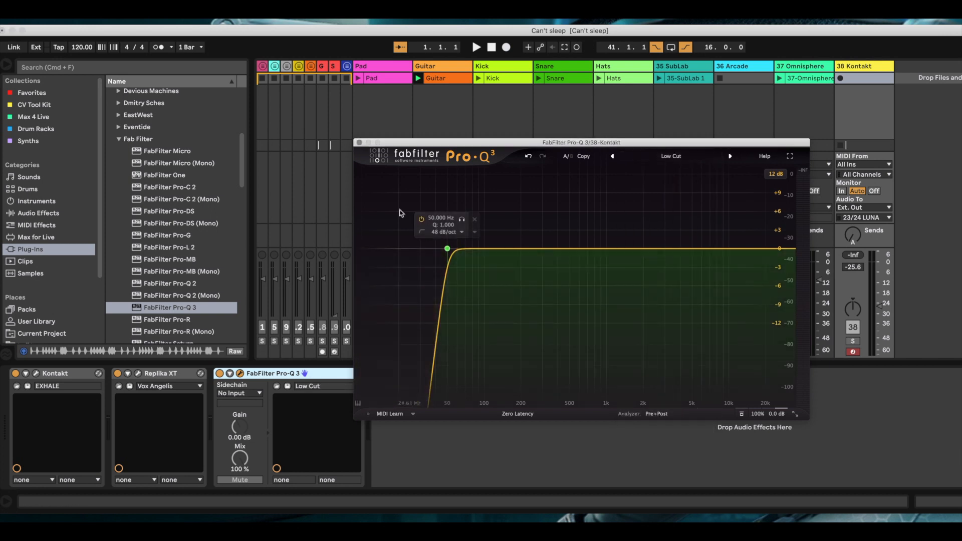
{"action": "left_click", "coordinate": [358, 143]}
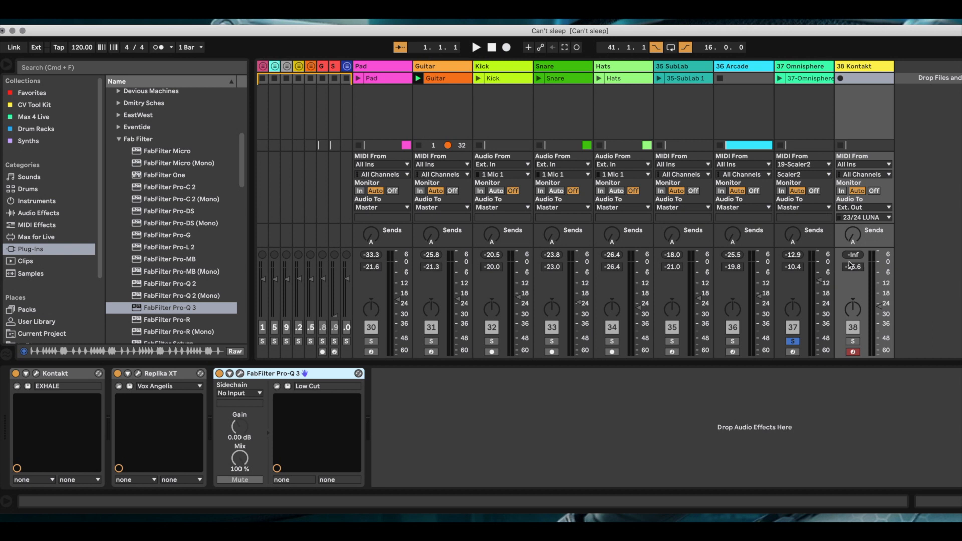
{"action": "left_click", "coordinate": [853, 341]}
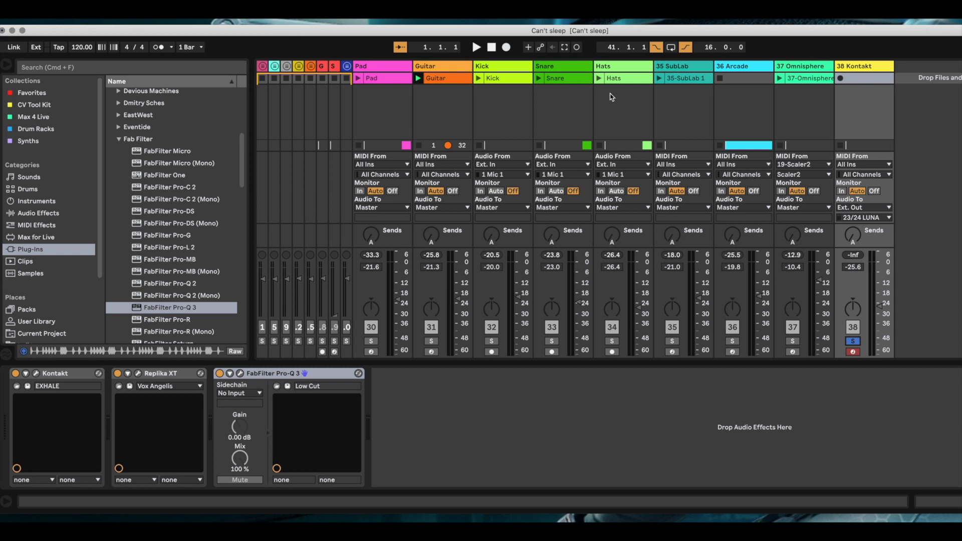
Select and solo the Kick track, and collapse the Fab Filter plug-in folder.
{"action": "left_click", "coordinate": [497, 65]}
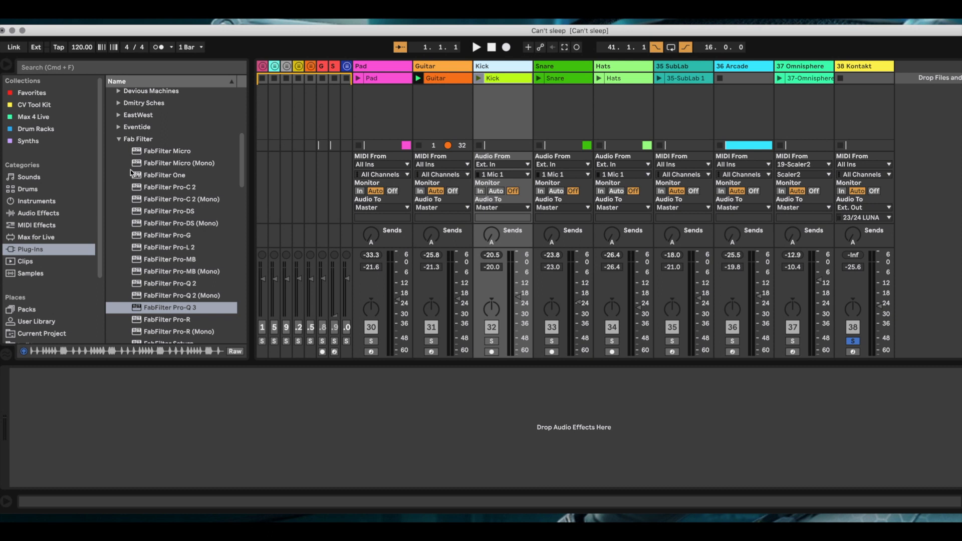
{"action": "left_click", "coordinate": [119, 140]}
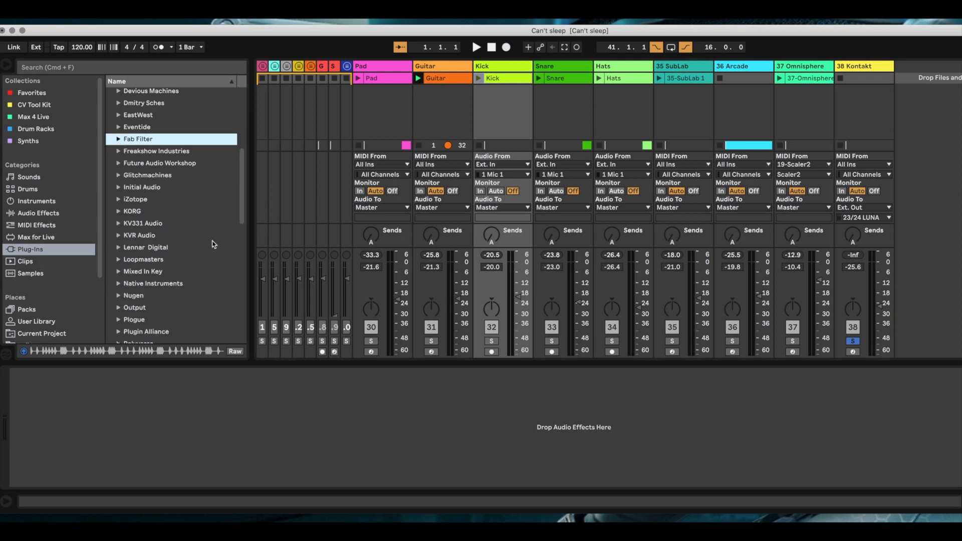
{"action": "left_click", "coordinate": [492, 342]}
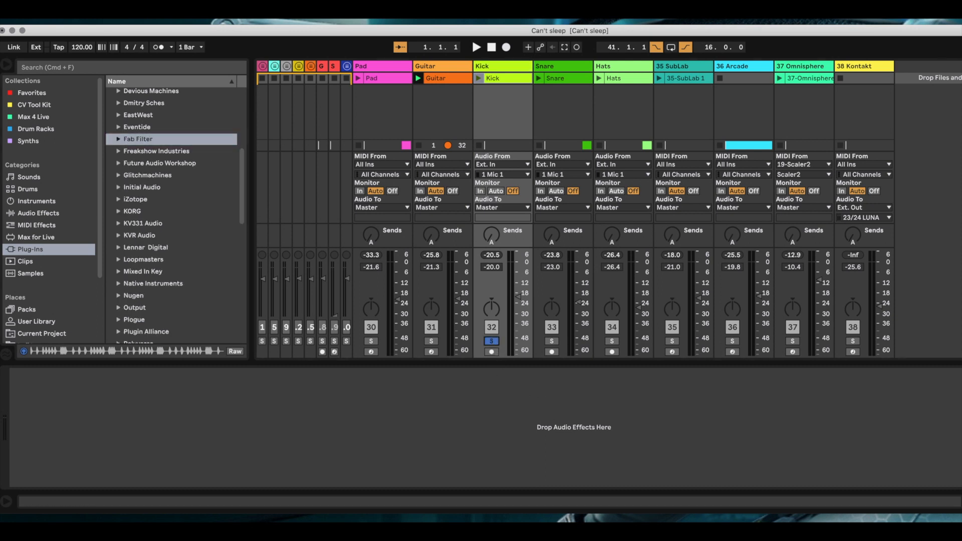
Move the 16-bar arrangement loop to start at bar 9, and launch the Kick clip in Session View.
{"action": "key", "text": "Tab"}
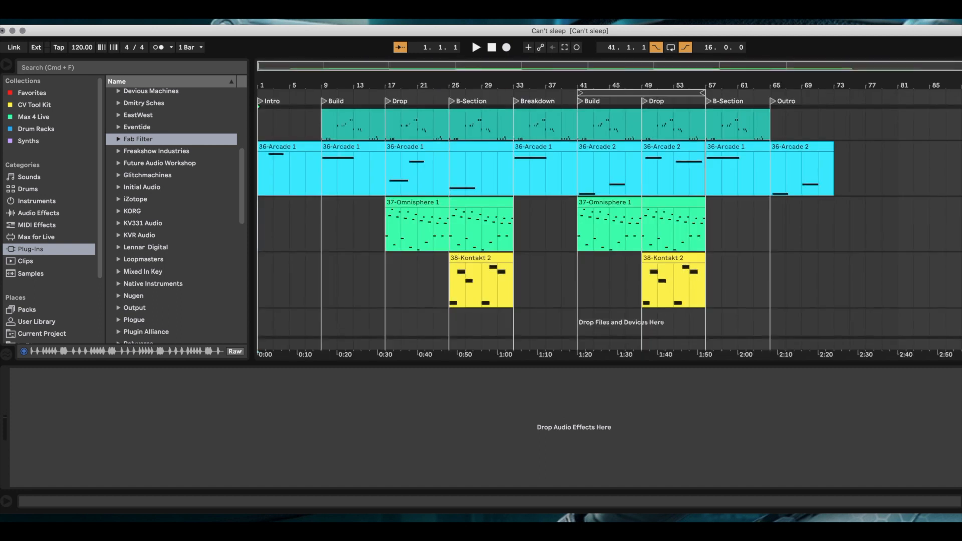
{"action": "scroll", "coordinate": [597, 174], "scroll_direction": "up", "scroll_amount": 5}
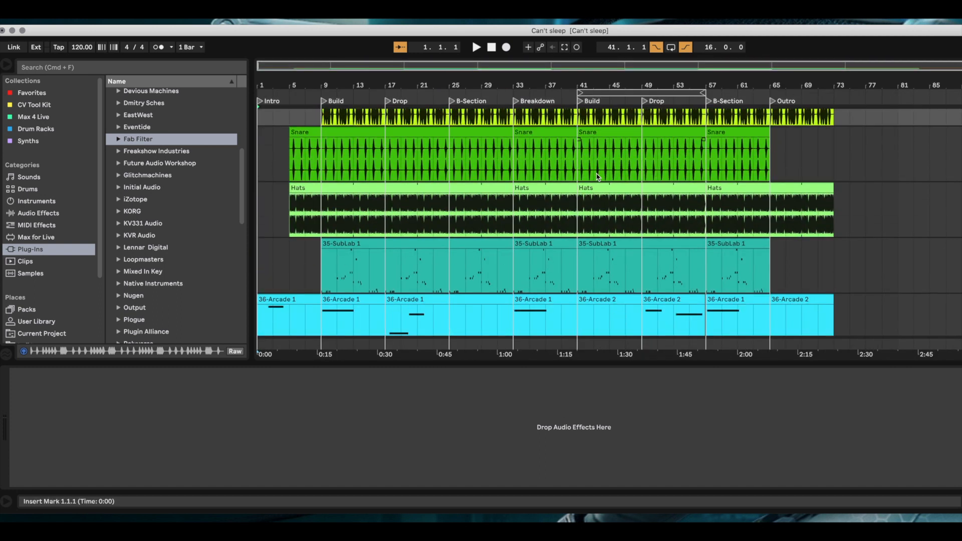
{"action": "scroll", "coordinate": [690, 231], "scroll_direction": "up", "scroll_amount": 3}
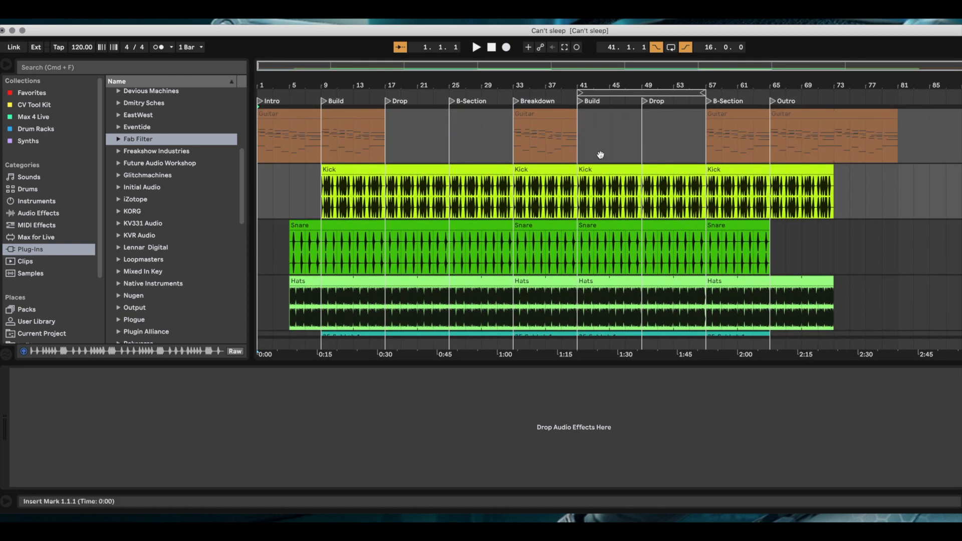
{"action": "left_click_drag", "start_coordinate": [626, 91], "coordinate": [376, 79]}
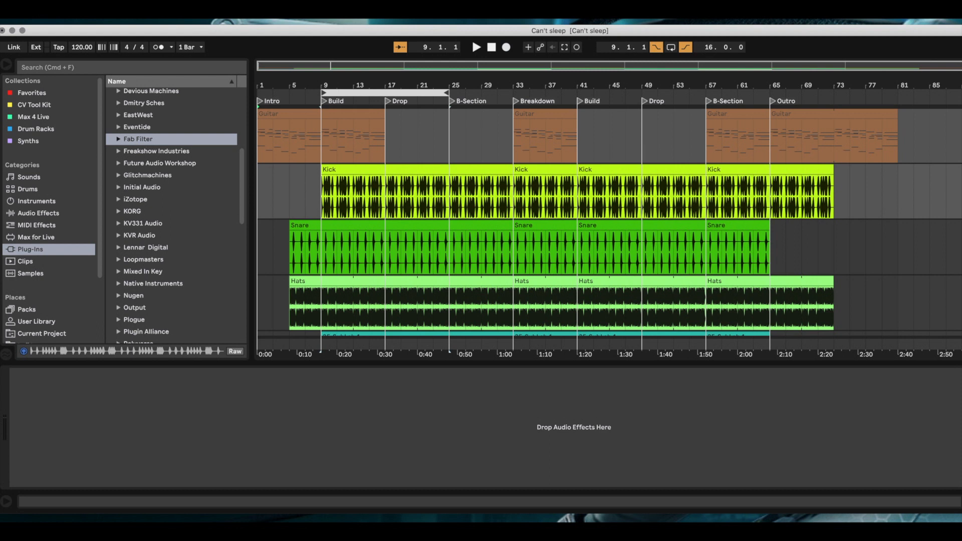
{"action": "key", "text": "Tab"}
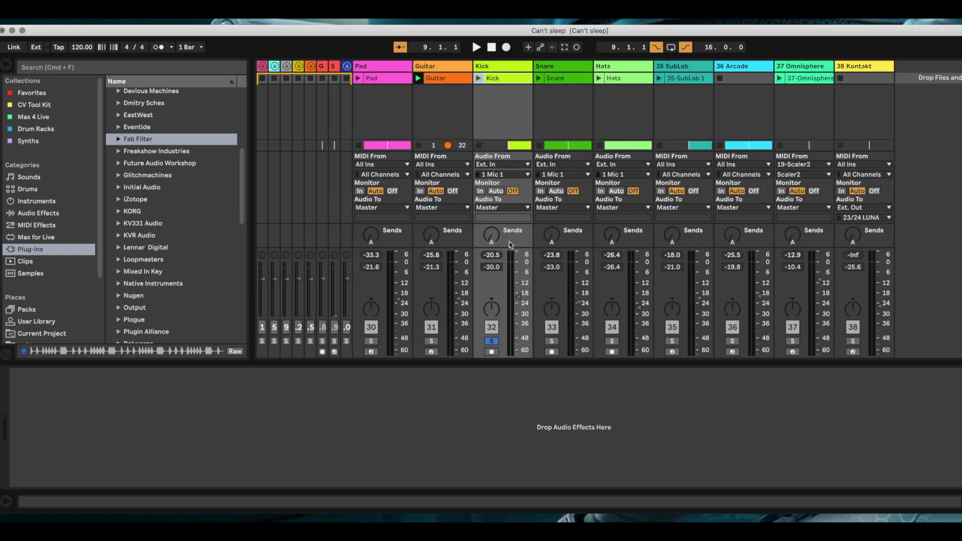
{"action": "left_click", "coordinate": [478, 79]}
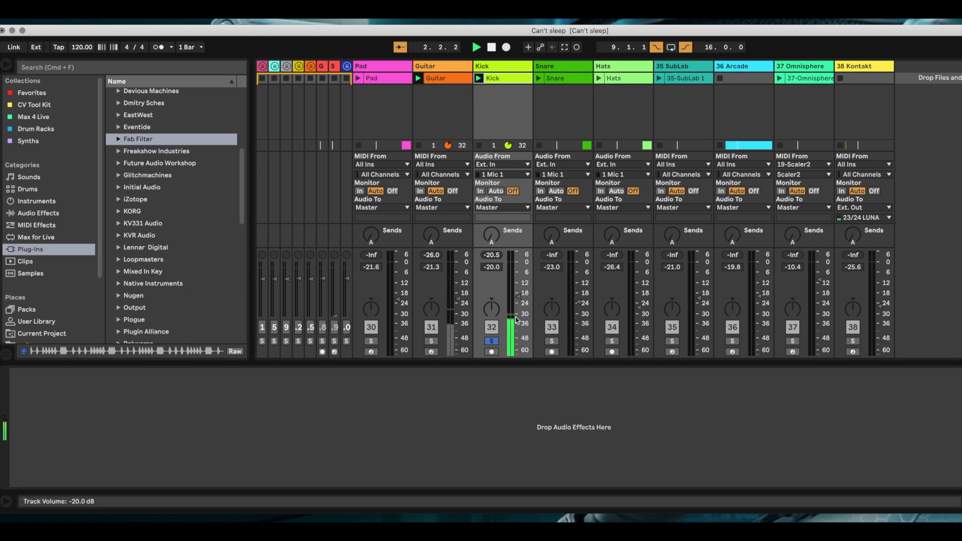
Widen the browser and add UAD UA 1176SE Legacy from the Powered Plug-Ins folder to the Kick track.
{"action": "scroll", "coordinate": [187, 249], "scroll_direction": "down", "scroll_amount": 6}
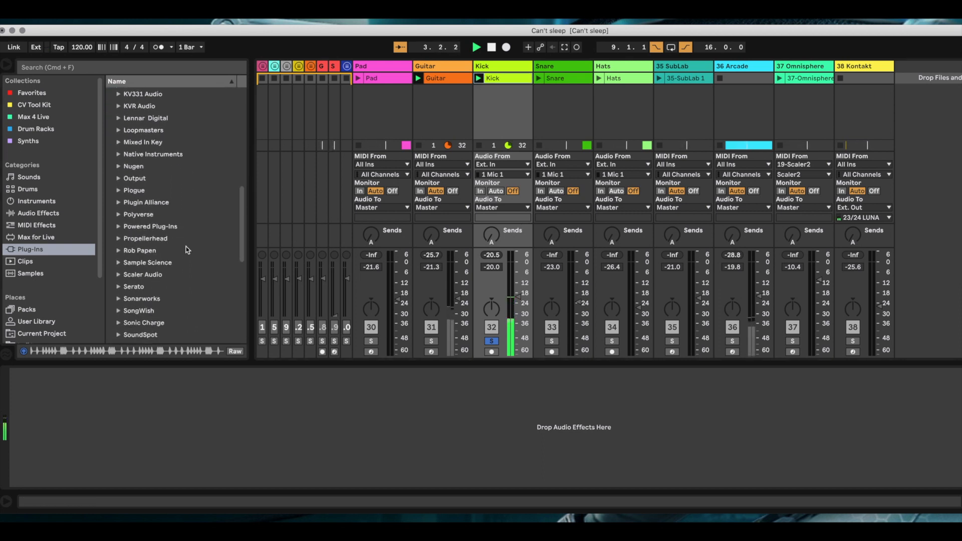
{"action": "left_click", "coordinate": [124, 215]}
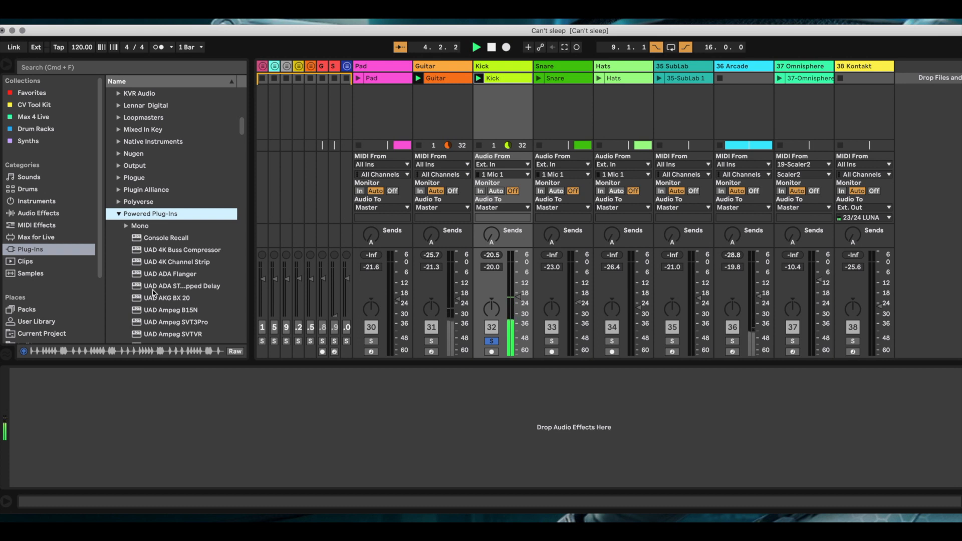
{"action": "scroll", "coordinate": [150, 280], "scroll_direction": "down", "scroll_amount": 10}
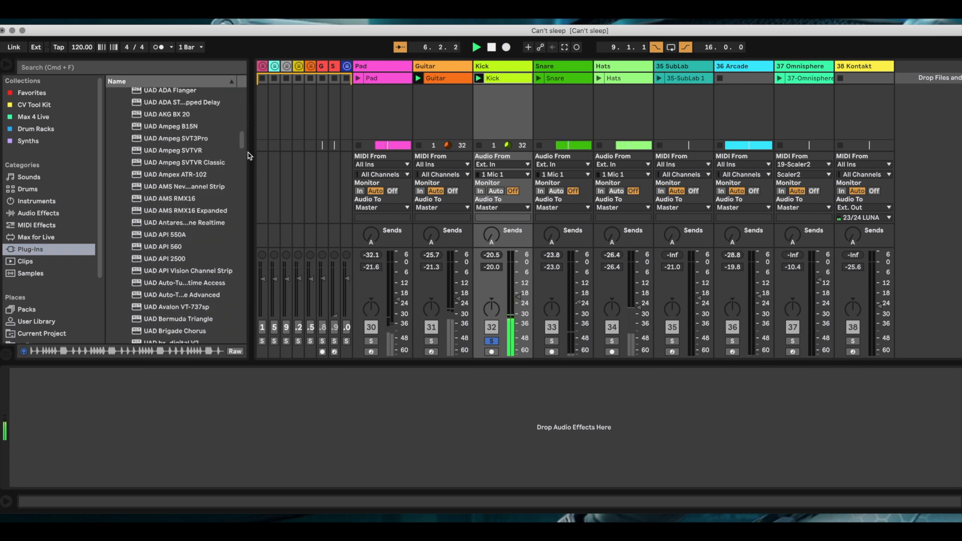
{"action": "left_click_drag", "start_coordinate": [249, 155], "coordinate": [295, 154]}
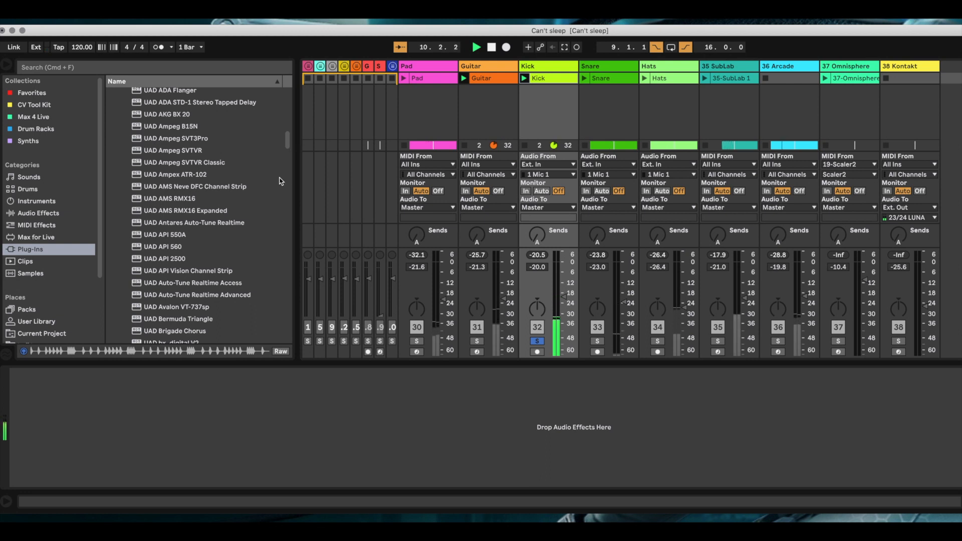
{"action": "scroll", "coordinate": [272, 219], "scroll_direction": "down", "scroll_amount": 2}
{"action": "scroll", "coordinate": [272, 218], "scroll_direction": "down", "scroll_amount": 20}
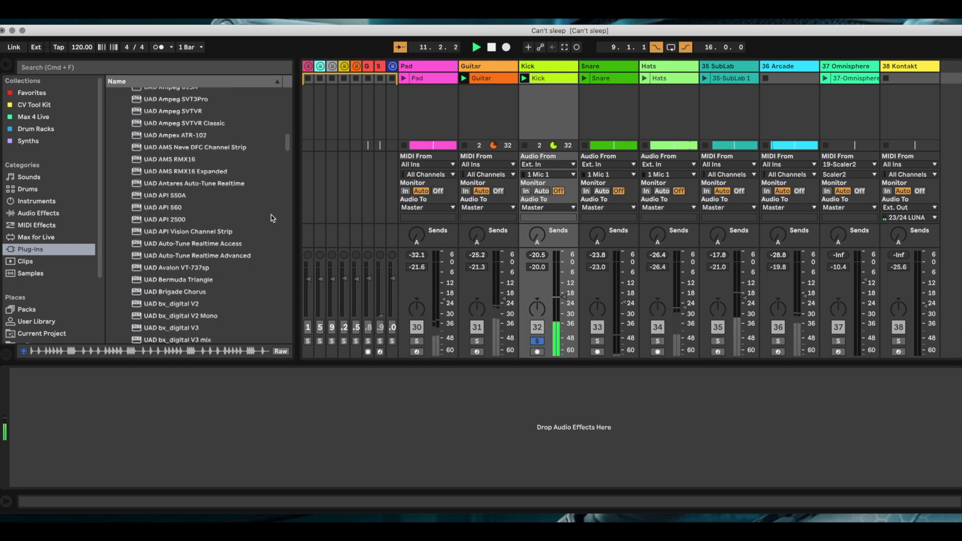
{"action": "scroll", "coordinate": [272, 218], "scroll_direction": "down", "scroll_amount": 20}
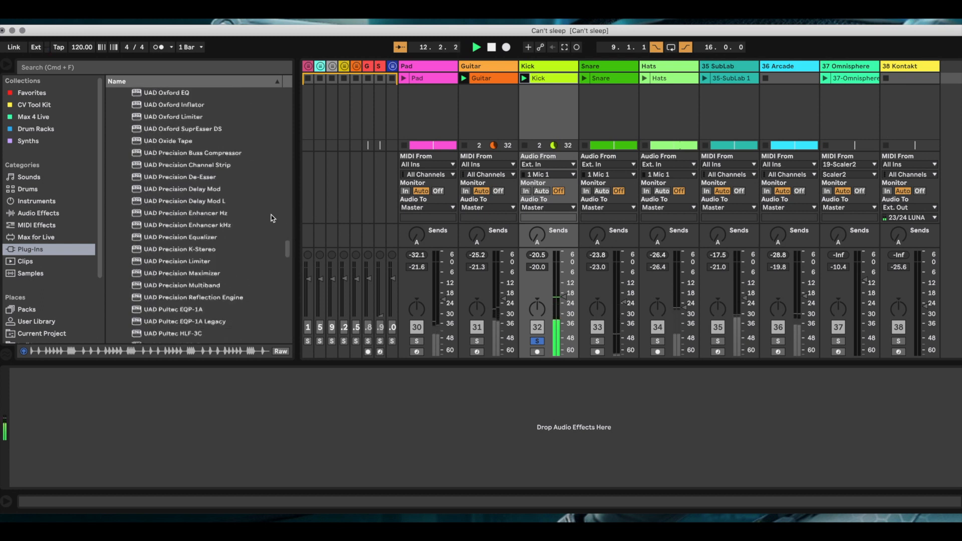
{"action": "scroll", "coordinate": [272, 218], "scroll_direction": "down", "scroll_amount": 10}
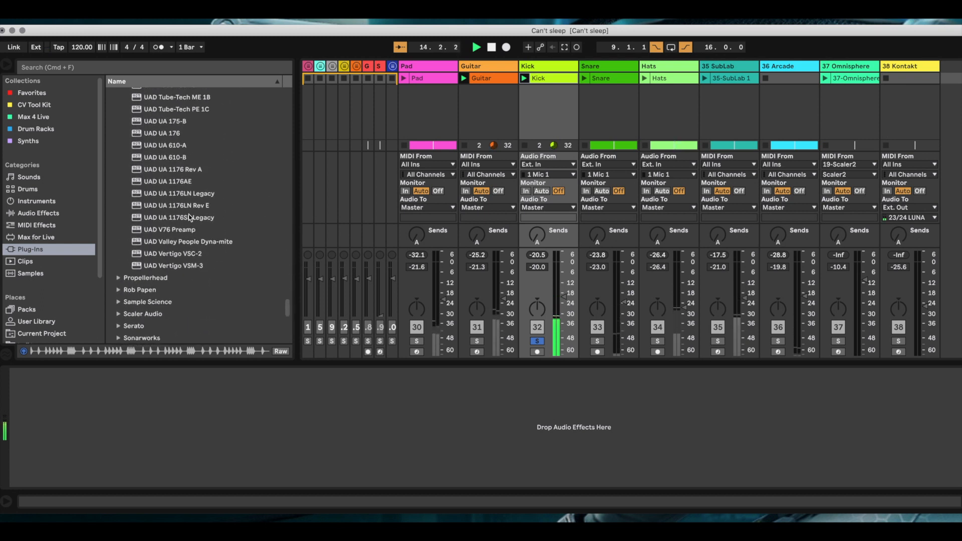
{"action": "left_click_drag", "start_coordinate": [191, 218], "coordinate": [180, 475]}
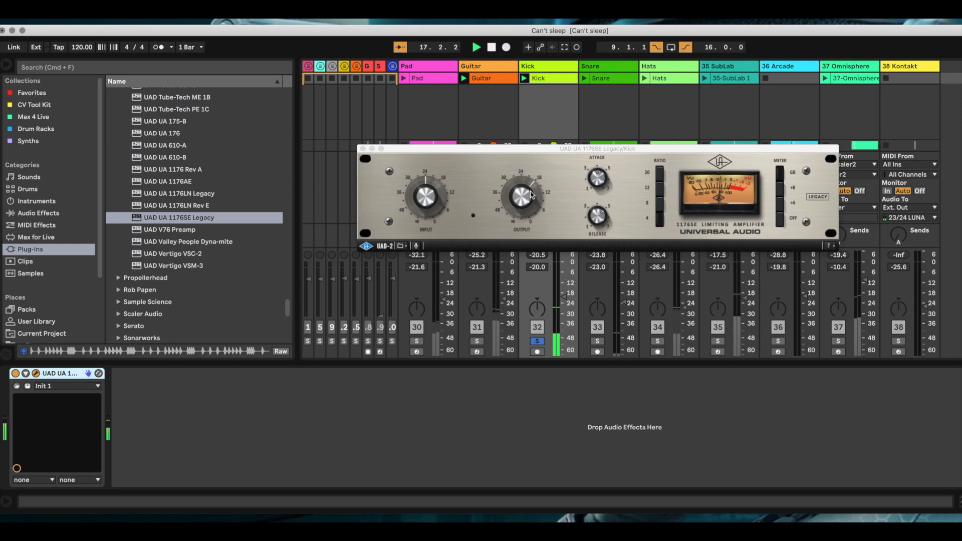
Raise the output and input levels of the Kick's 1176SE limiter, and close its window.
{"action": "left_click_drag", "start_coordinate": [513, 193], "coordinate": [512, 187]}
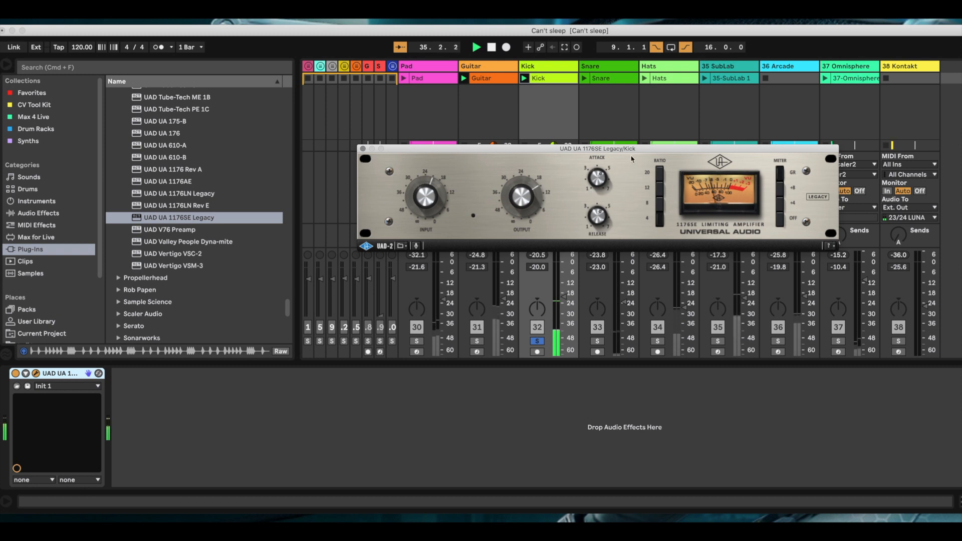
{"action": "left_click_drag", "start_coordinate": [632, 153], "coordinate": [540, 171]}
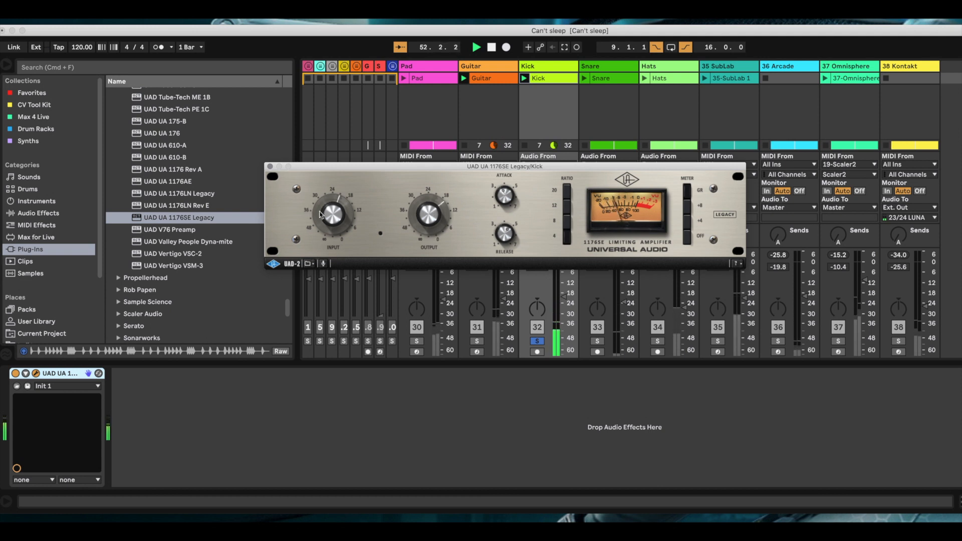
{"action": "left_click_drag", "start_coordinate": [330, 218], "coordinate": [320, 204]}
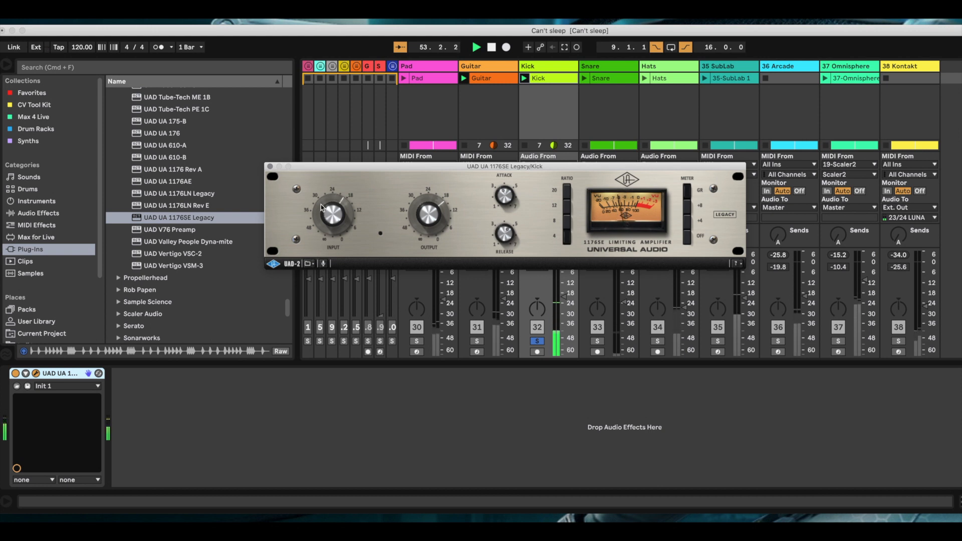
{"action": "left_click", "coordinate": [269, 167]}
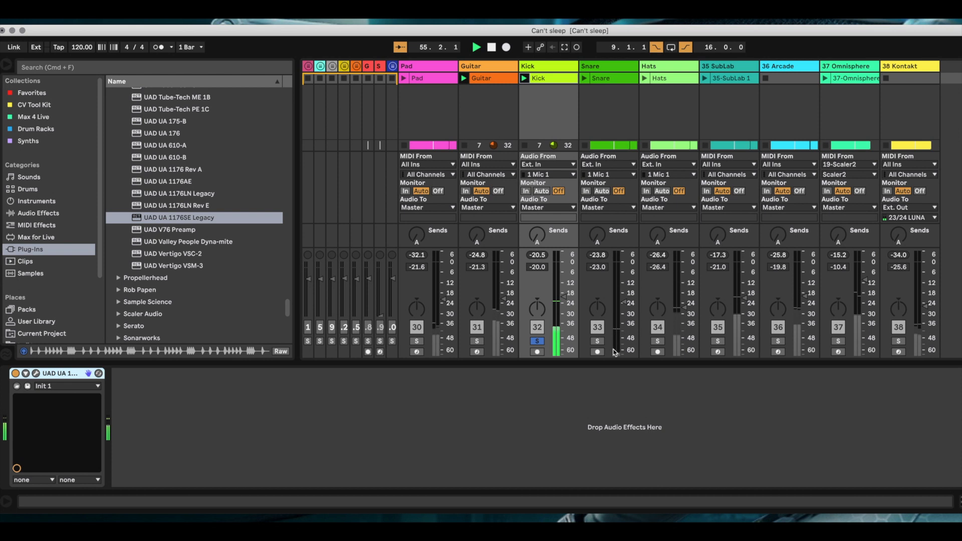
Solo the Snare track and set its volume to -22.4 dB.
{"action": "left_click", "coordinate": [597, 341]}
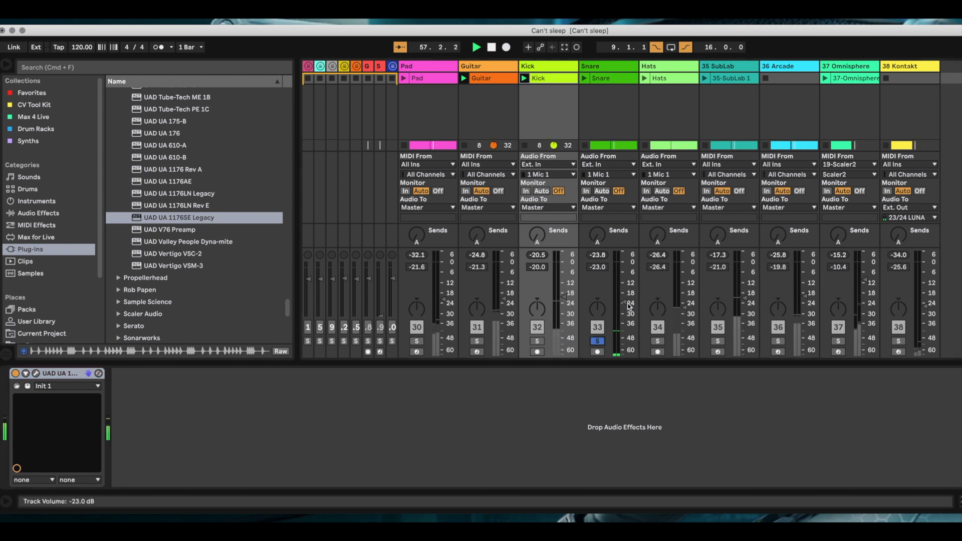
{"action": "left_click_drag", "start_coordinate": [629, 305], "coordinate": [628, 304]}
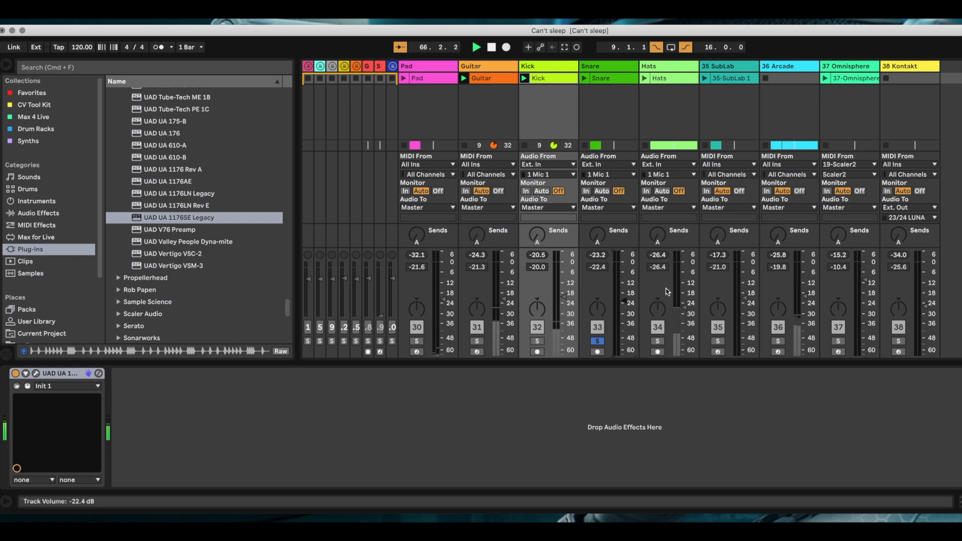
Return all tracks to arrangement playback, and turn looping on with punch-in and punch-out off.
{"action": "key", "text": "Tab"}
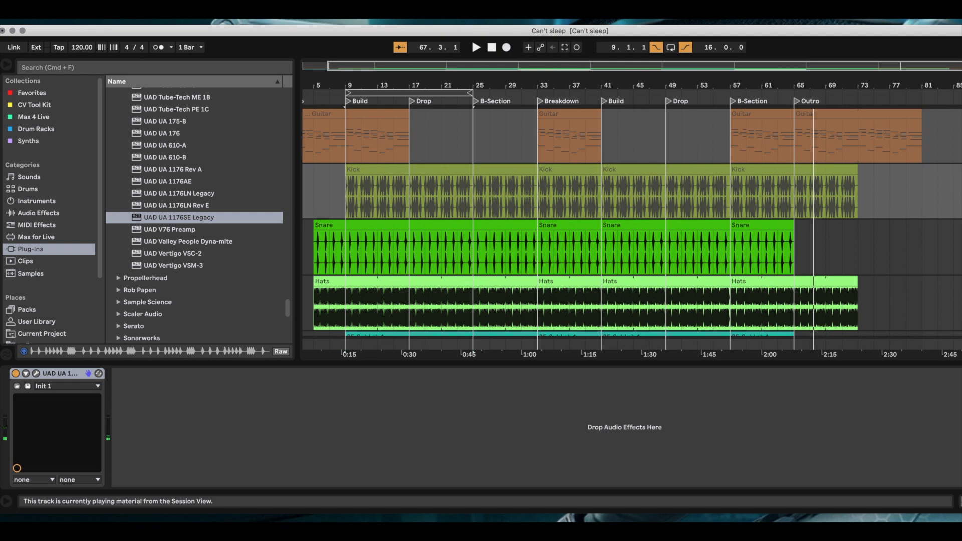
{"action": "left_click", "coordinate": [959, 101]}
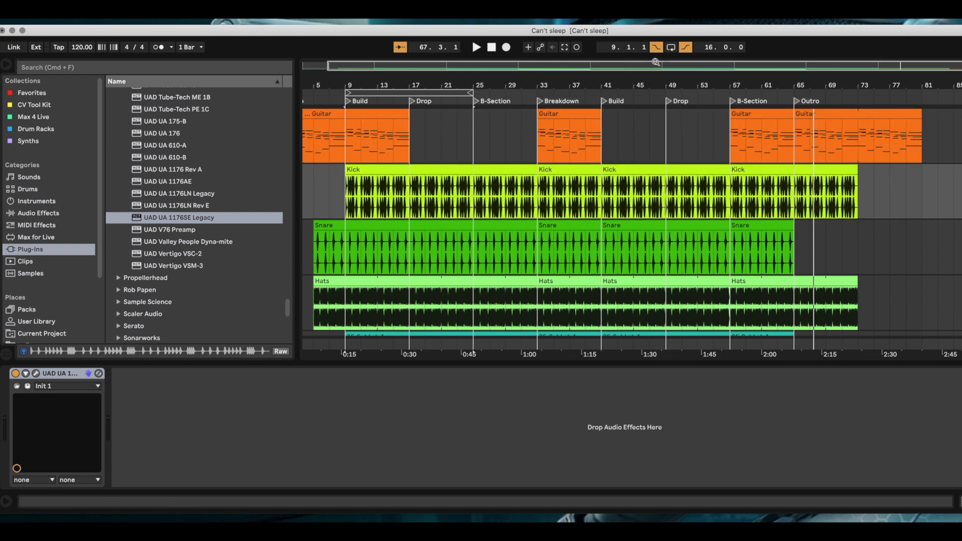
{"action": "left_click", "coordinate": [670, 47]}
{"action": "left_click", "coordinate": [655, 47]}
{"action": "left_click", "coordinate": [685, 48]}
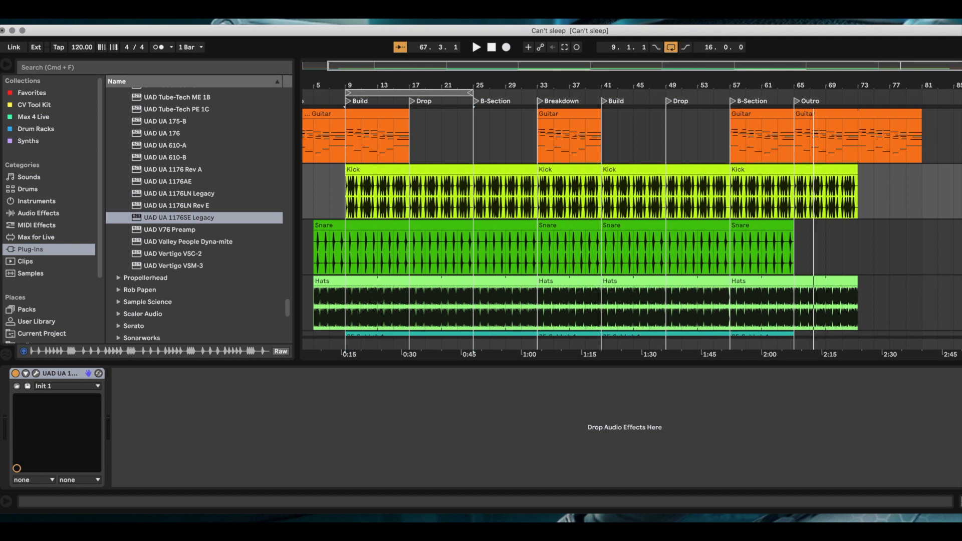
Launch the Snare clip in Session View and add UAD UA 1176SE Legacy to the Snare track.
{"action": "key", "text": "Tab"}
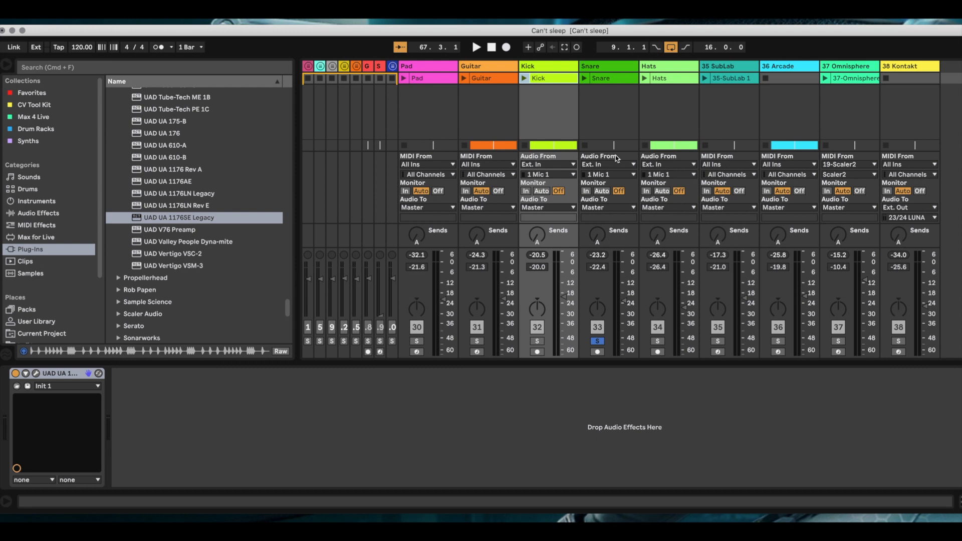
{"action": "left_click", "coordinate": [584, 79]}
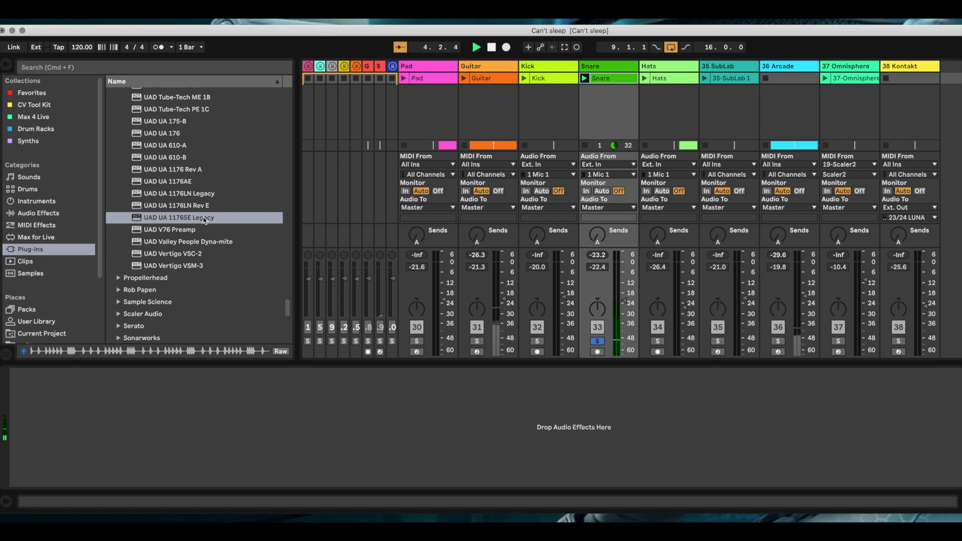
{"action": "left_click_drag", "start_coordinate": [204, 219], "coordinate": [186, 448]}
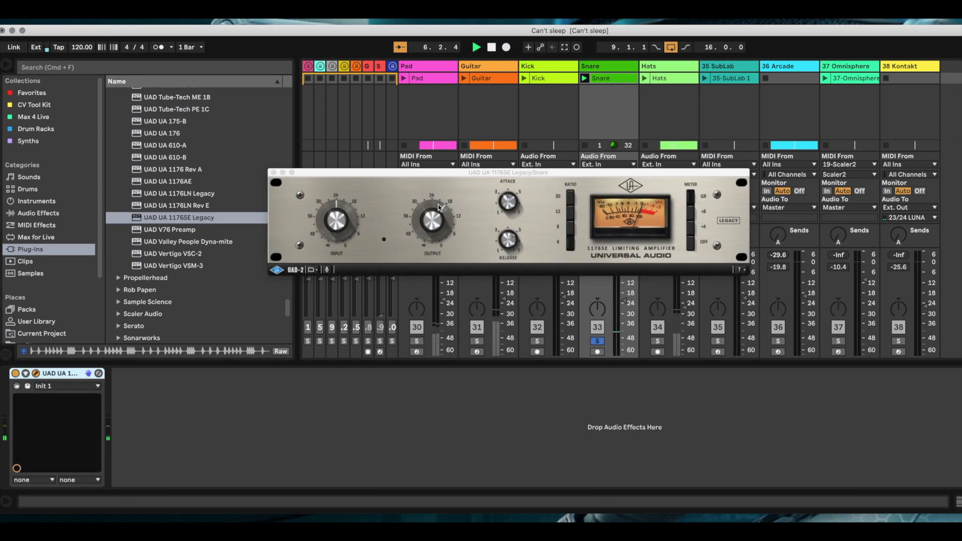
Raise the output and input levels of the Snare's 1176SE limiter, and close its window.
{"action": "left_click", "coordinate": [511, 210]}
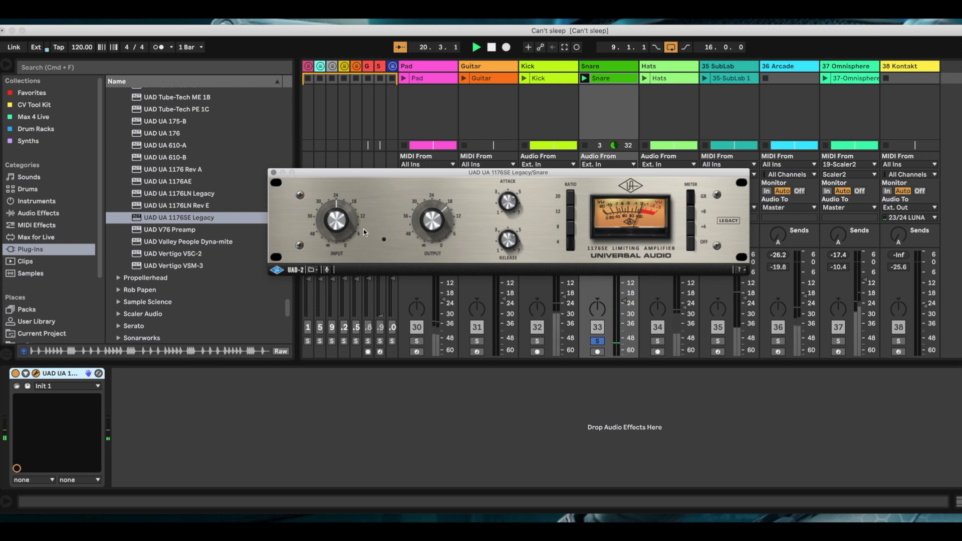
{"action": "left_click_drag", "start_coordinate": [331, 229], "coordinate": [327, 219]}
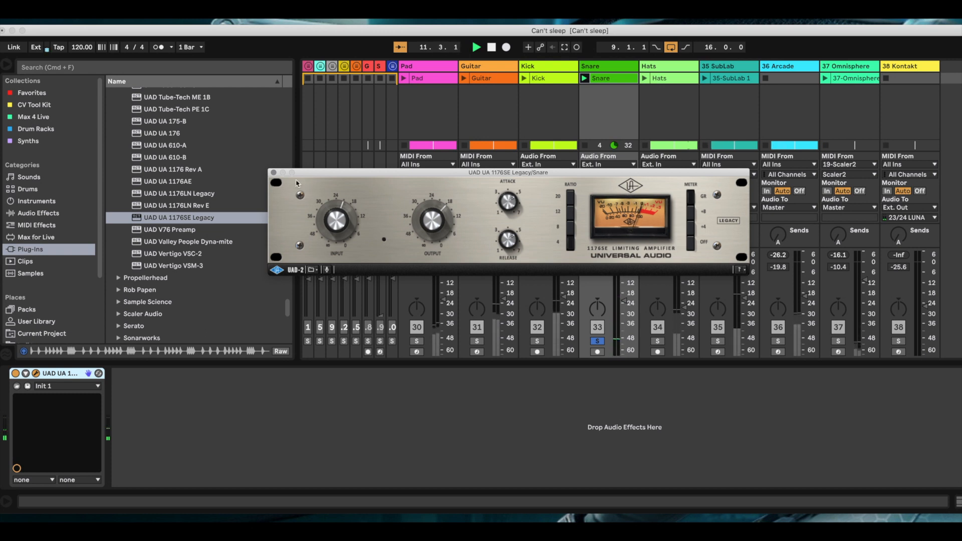
{"action": "left_click", "coordinate": [273, 172]}
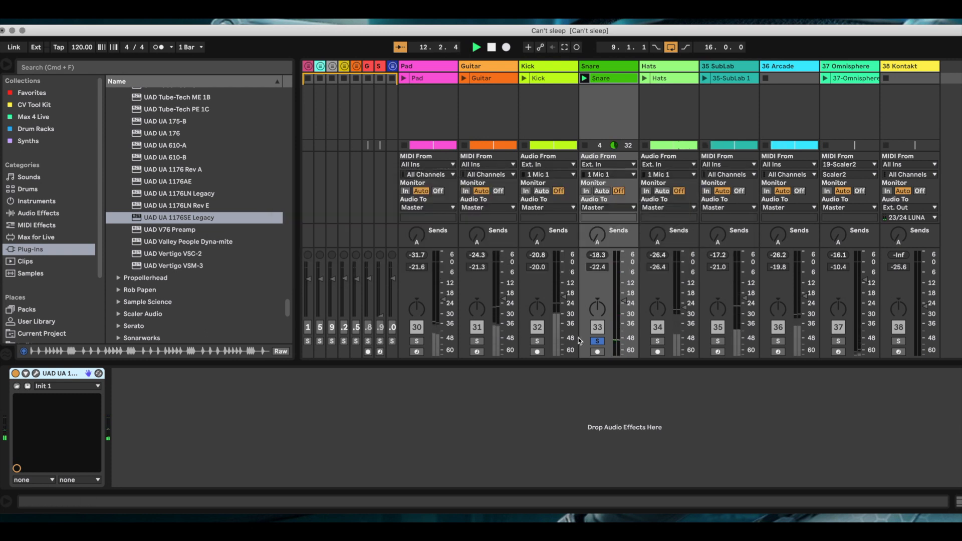
Solo the Kick together with the Snare, and open the Kick's UAD UA 1176SE Legacy window.
{"action": "left_click", "coordinate": [538, 341]}
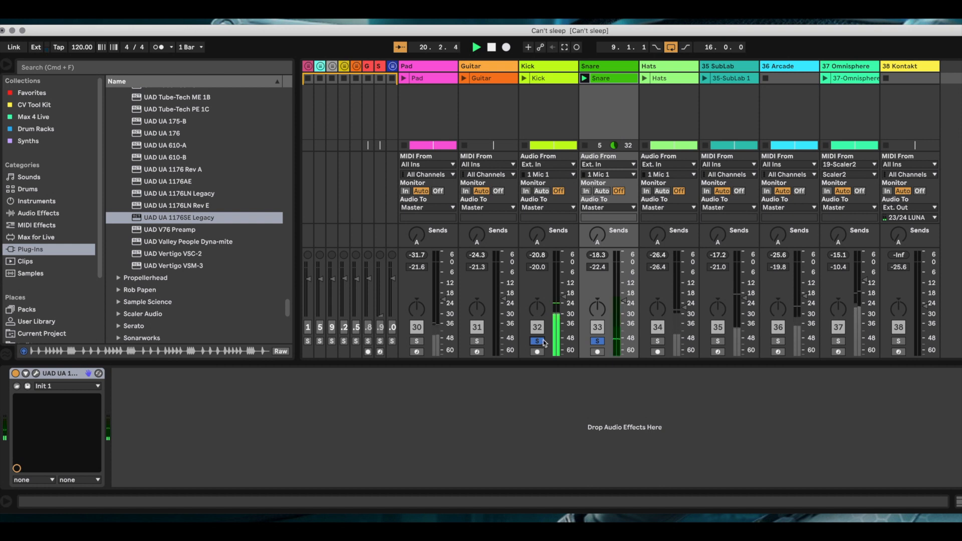
{"action": "left_click", "coordinate": [561, 68]}
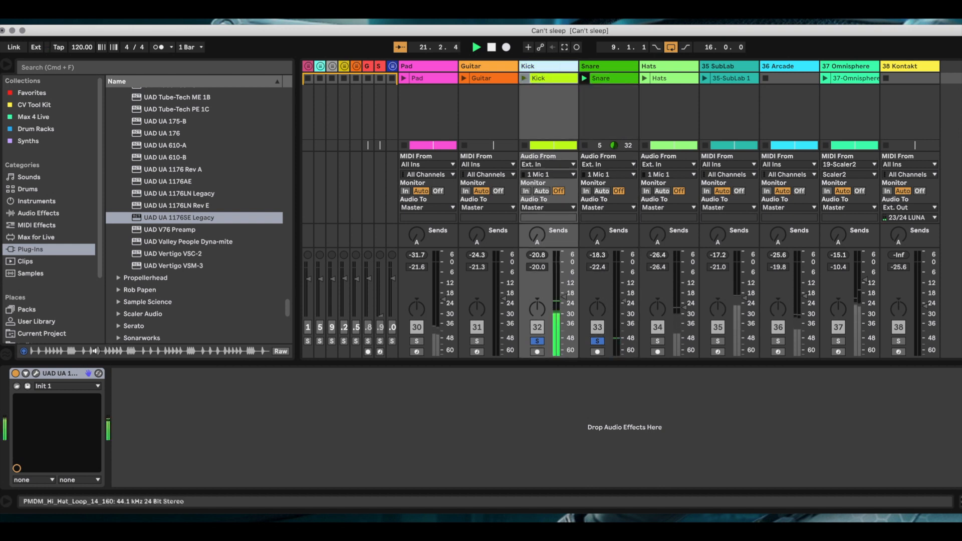
{"action": "left_click", "coordinate": [36, 374]}
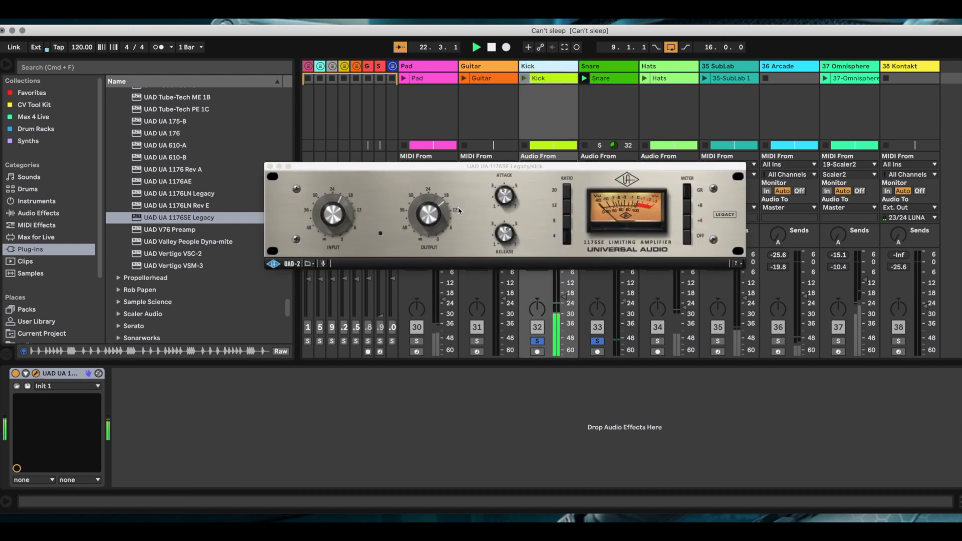
Close the Kick's 1176SE window and add EQ Eight after the limiter on the Kick track.
{"action": "left_click", "coordinate": [504, 195]}
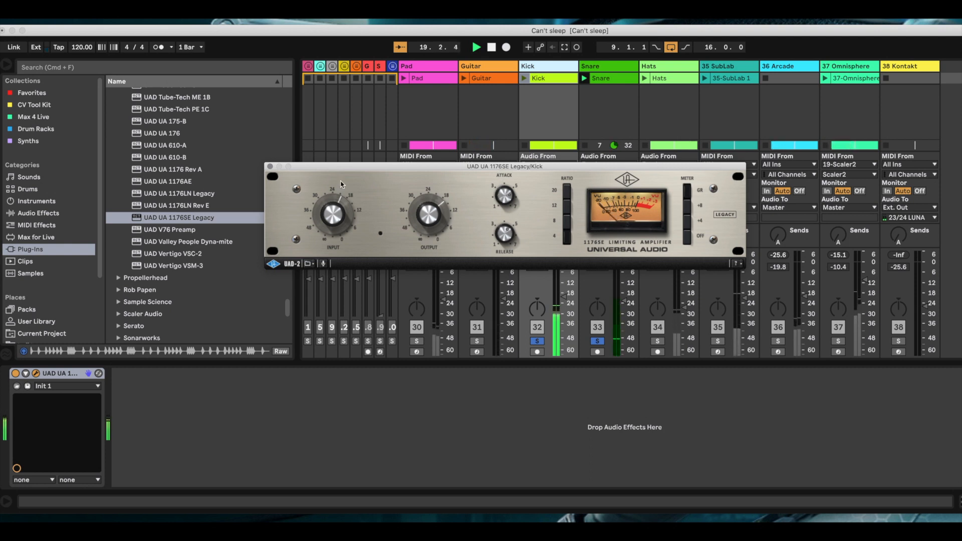
{"action": "left_click", "coordinate": [270, 167]}
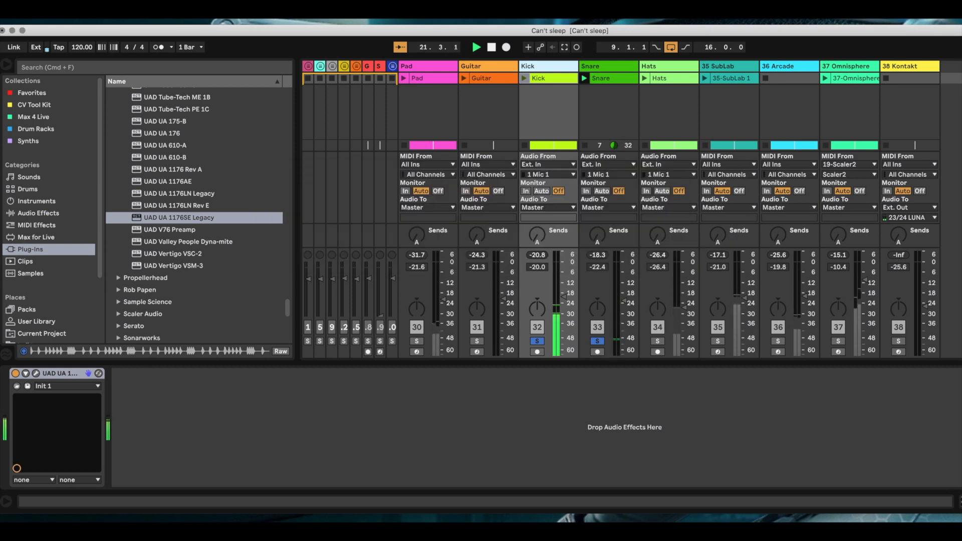
{"action": "left_click", "coordinate": [39, 213]}
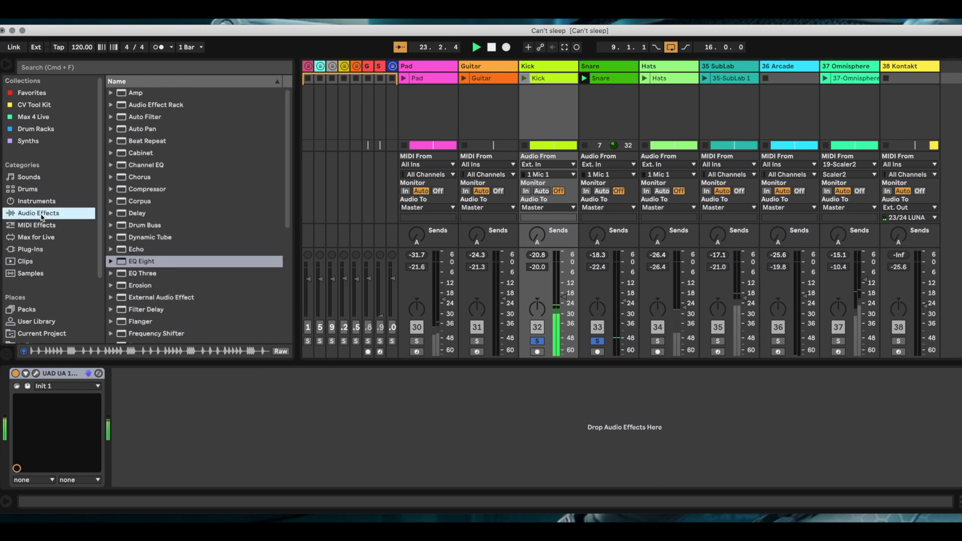
{"action": "left_click_drag", "start_coordinate": [142, 261], "coordinate": [190, 463]}
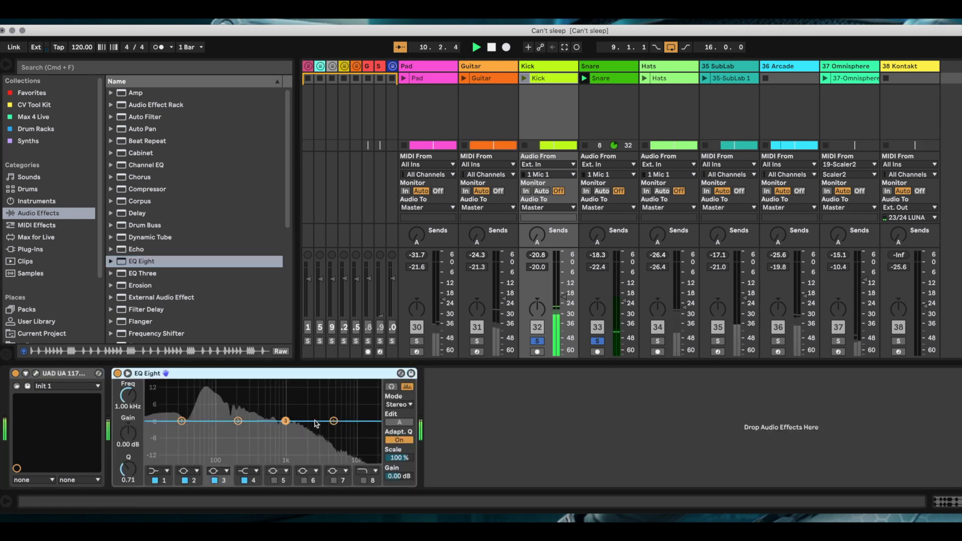
In the Kick's EQ Eight, boost band 4 about 1.4 dB at 2.97 kHz and band 3 about 1.6 dB at 958 Hz.
{"action": "left_click", "coordinate": [334, 421]}
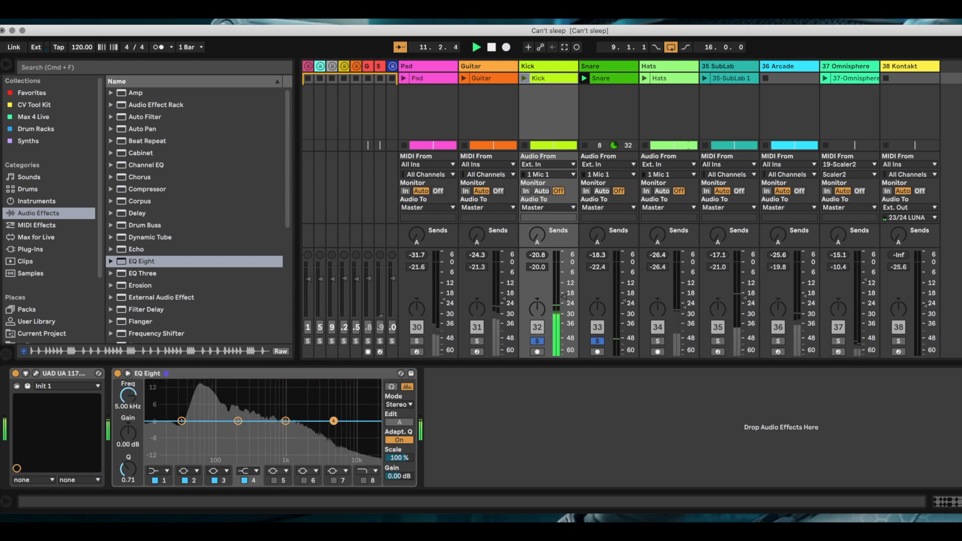
{"action": "left_click_drag", "start_coordinate": [334, 421], "coordinate": [322, 418]}
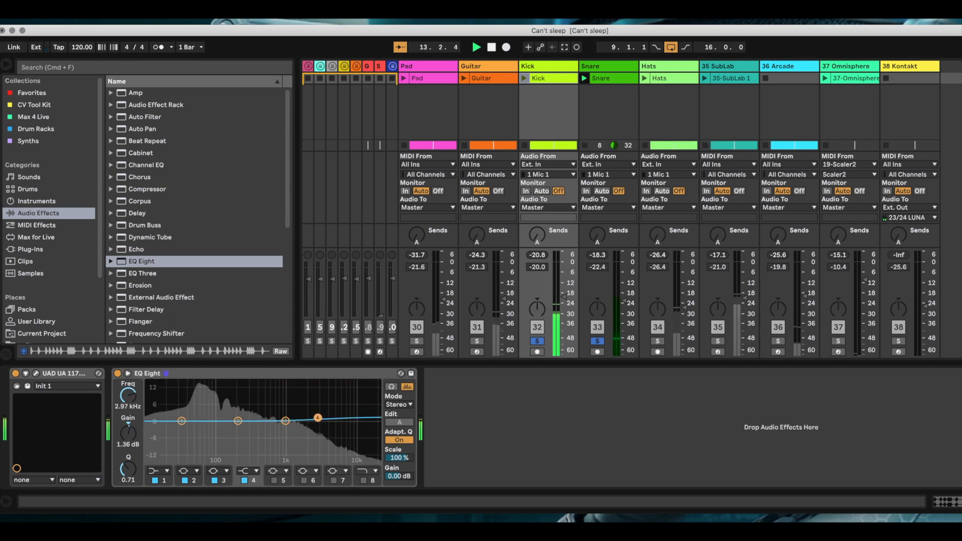
{"action": "left_click", "coordinate": [286, 420]}
{"action": "left_click_drag", "start_coordinate": [286, 419], "coordinate": [284, 416]}
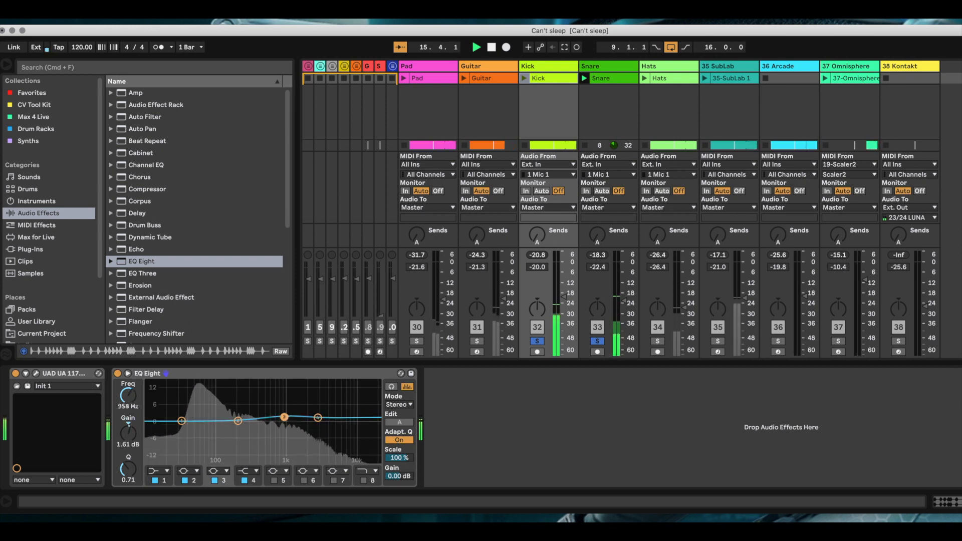
Set the Kick EQ's band 2 to about 2.6 dB at 163 Hz, band 1 to -2.85 dB at 39.1 Hz, and band 4 to 2.36 dB at 2.90 kHz.
{"action": "left_click", "coordinate": [238, 421]}
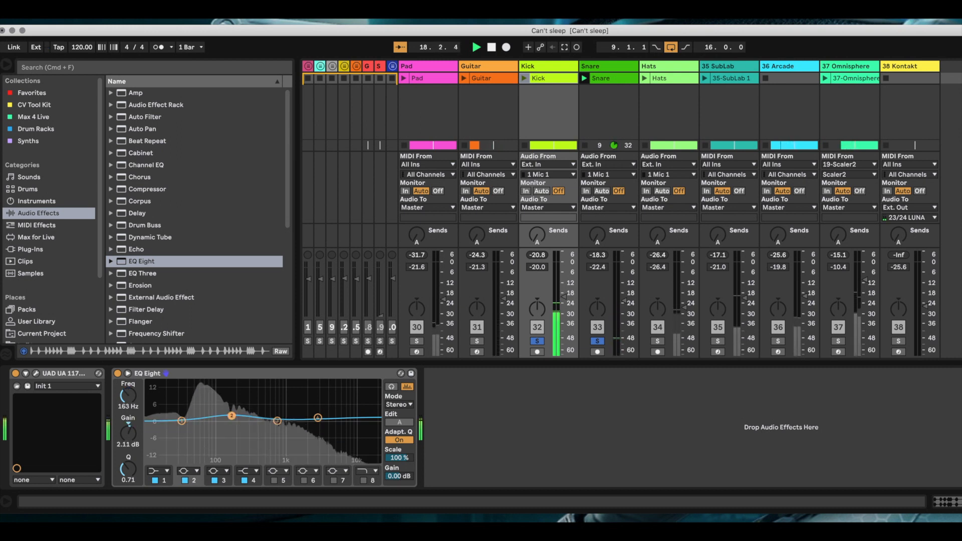
{"action": "left_click", "coordinate": [181, 420]}
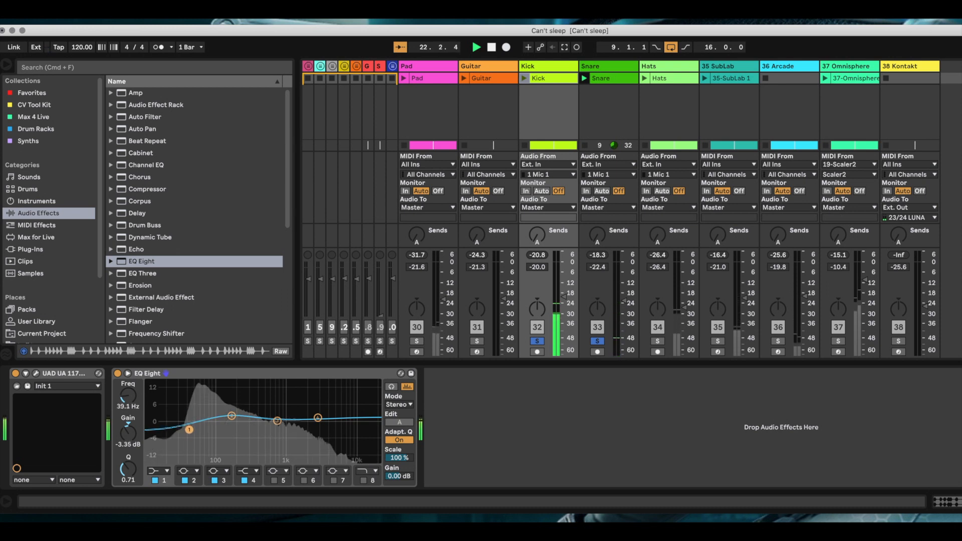
{"action": "left_click_drag", "start_coordinate": [189, 430], "coordinate": [189, 429]}
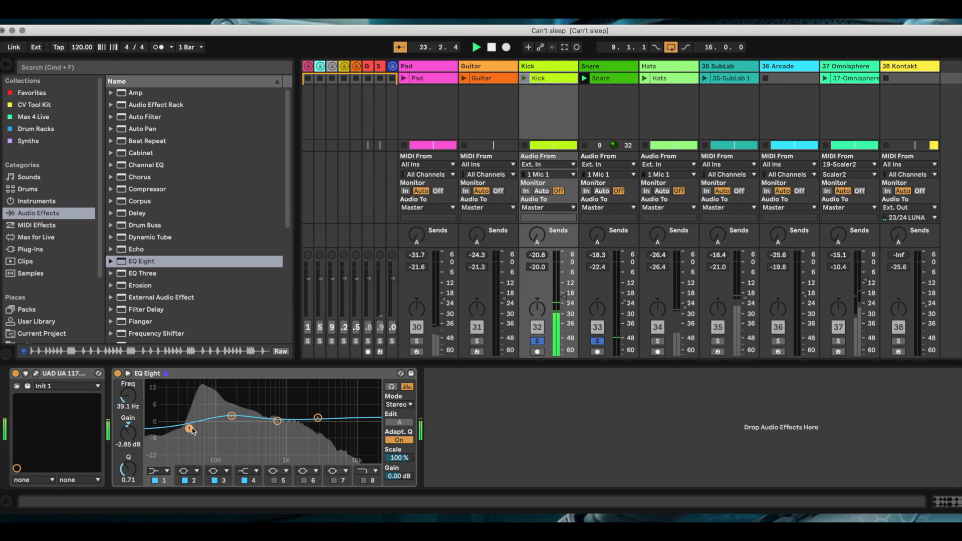
{"action": "left_click", "coordinate": [232, 416]}
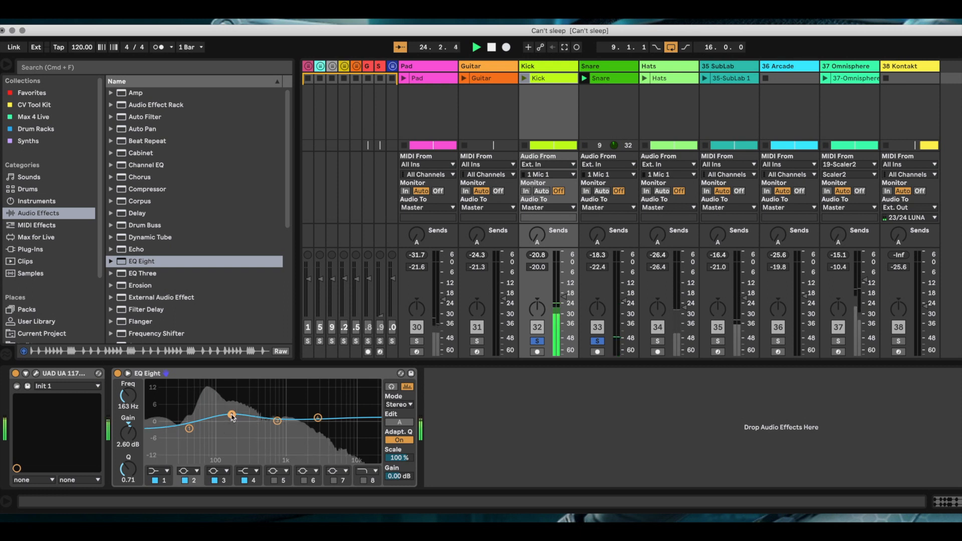
{"action": "left_click_drag", "start_coordinate": [318, 418], "coordinate": [317, 415]}
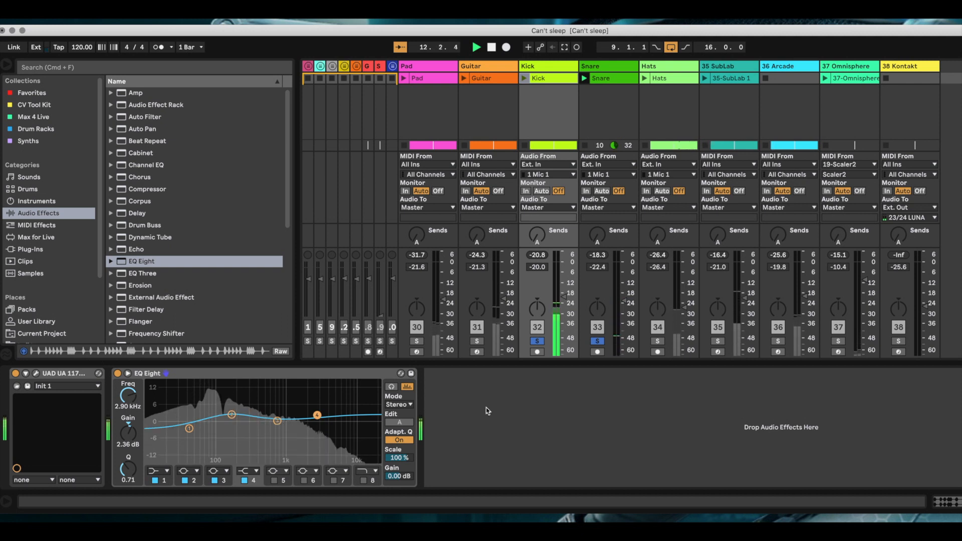
Solo the Hats along with the Kick and Snare, and add FabFilter Pro-Q 3 to the Hats track.
{"action": "left_click", "coordinate": [657, 343]}
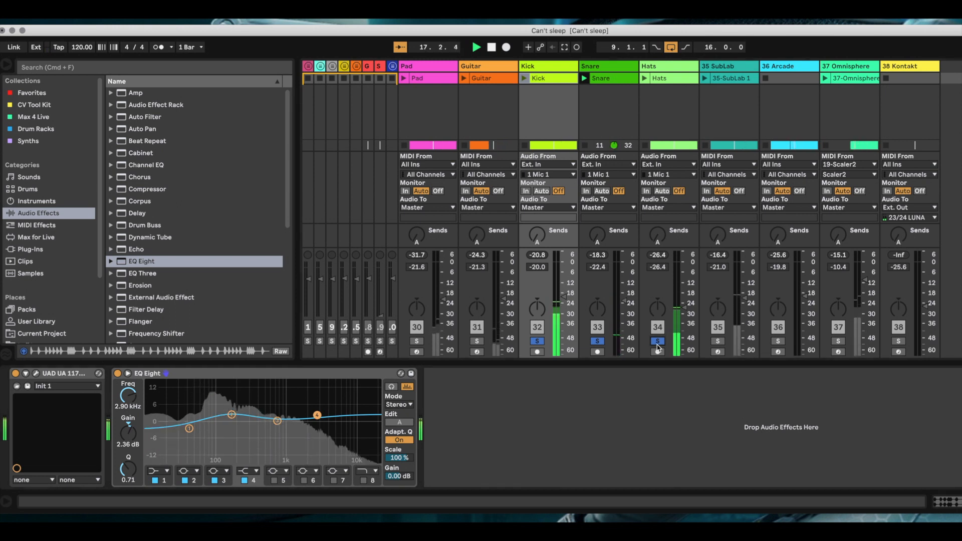
{"action": "left_click", "coordinate": [678, 73]}
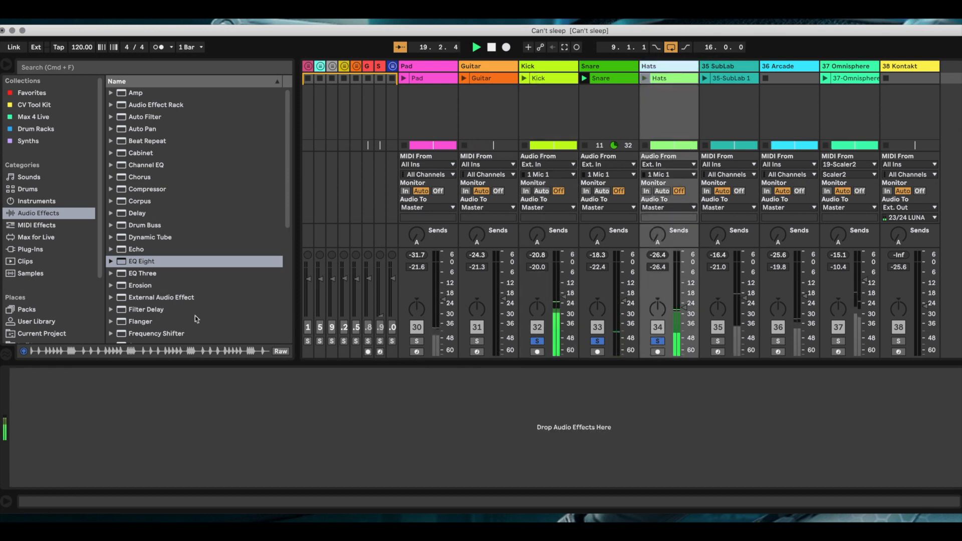
{"action": "scroll", "coordinate": [170, 149], "scroll_direction": "down", "scroll_amount": 5}
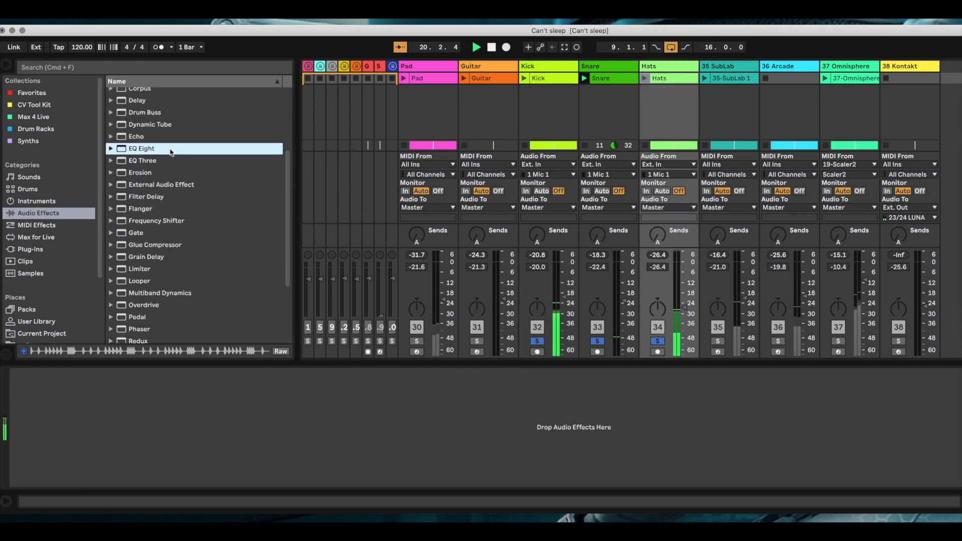
{"action": "left_click", "coordinate": [35, 254]}
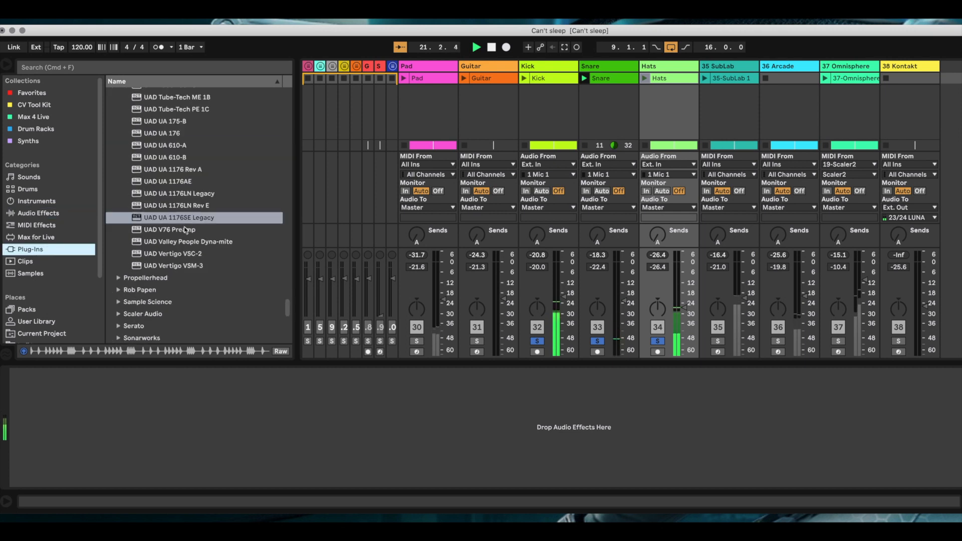
{"action": "scroll", "coordinate": [191, 216], "scroll_direction": "up", "scroll_amount": 20}
{"action": "scroll", "coordinate": [190, 213], "scroll_direction": "up", "scroll_amount": 15}
{"action": "scroll", "coordinate": [191, 216], "scroll_direction": "down", "scroll_amount": 3}
{"action": "left_click", "coordinate": [119, 179]}
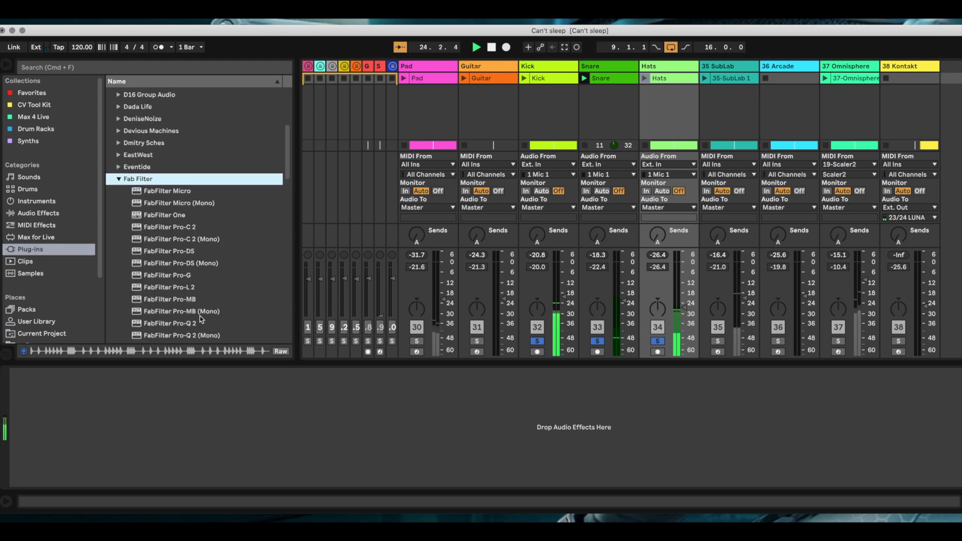
{"action": "scroll", "coordinate": [200, 319], "scroll_direction": "down", "scroll_amount": 3}
{"action": "left_click_drag", "start_coordinate": [200, 290], "coordinate": [213, 444]}
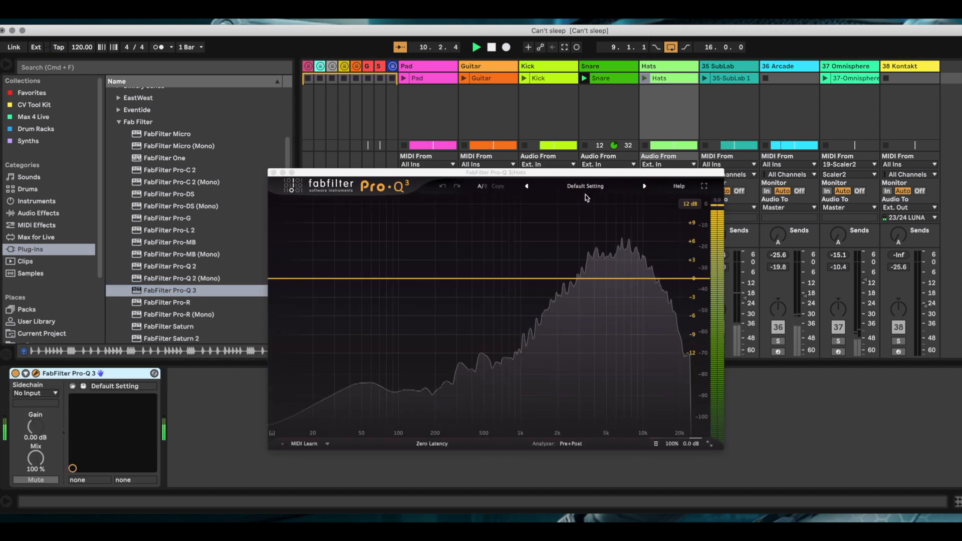
Load the dynamic drum preset "HiHat 2 - Accenting High-Mids" in the Hats' Pro-Q 3.
{"action": "left_click", "coordinate": [607, 187]}
{"action": "mouse_move", "coordinate": [606, 198]}
{"action": "mouse_move", "coordinate": [666, 198]}
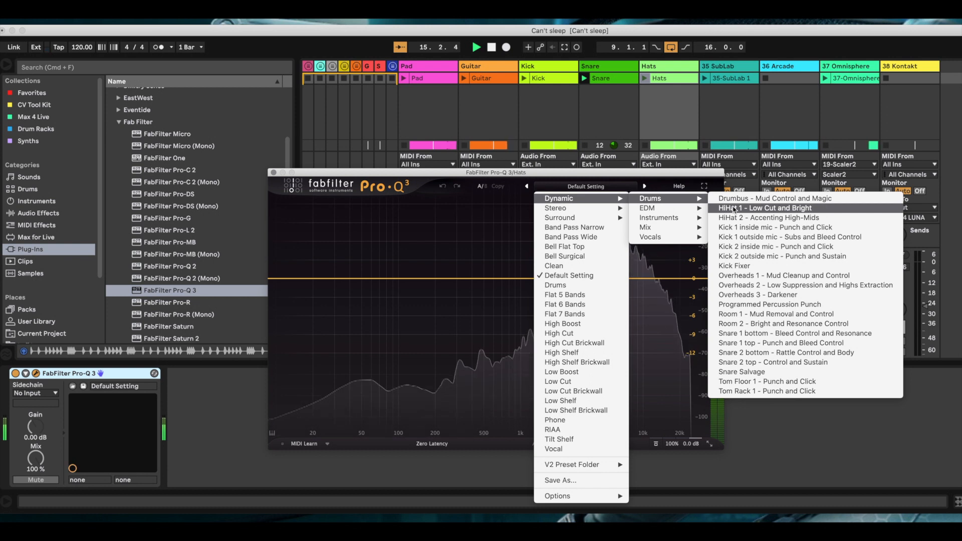
{"action": "left_click", "coordinate": [767, 219]}
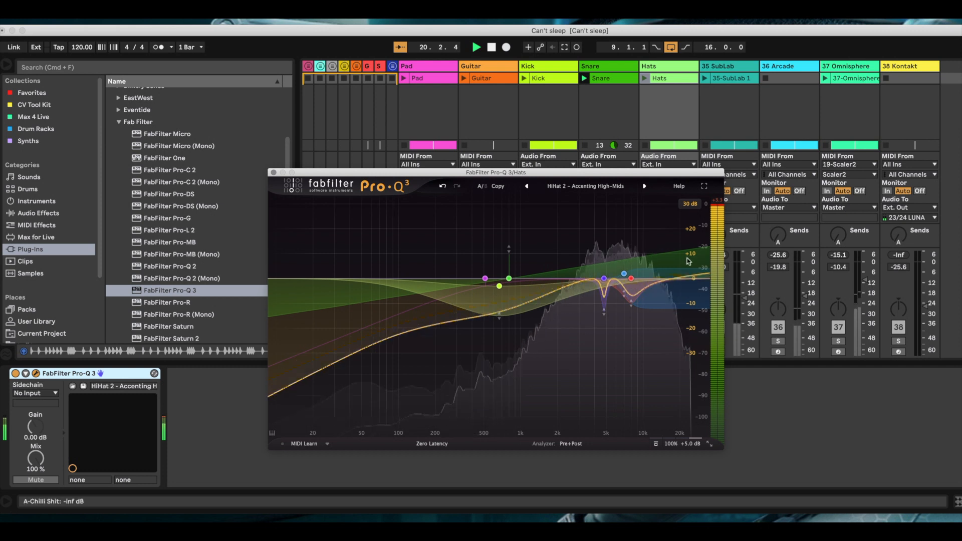
Lower the red bell band near 8.4 kHz in the Hats' Pro-Q 3, and close its window.
{"action": "mouse_move", "coordinate": [633, 279]}
{"action": "left_click_drag", "start_coordinate": [634, 281], "coordinate": [636, 283]}
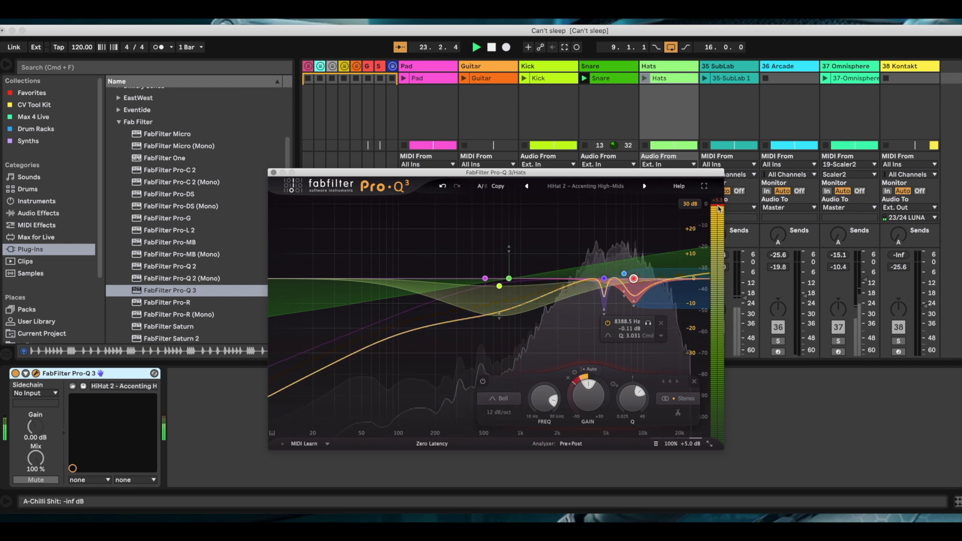
{"action": "mouse_move", "coordinate": [622, 266]}
{"action": "left_click_drag", "start_coordinate": [623, 273], "coordinate": [635, 293]}
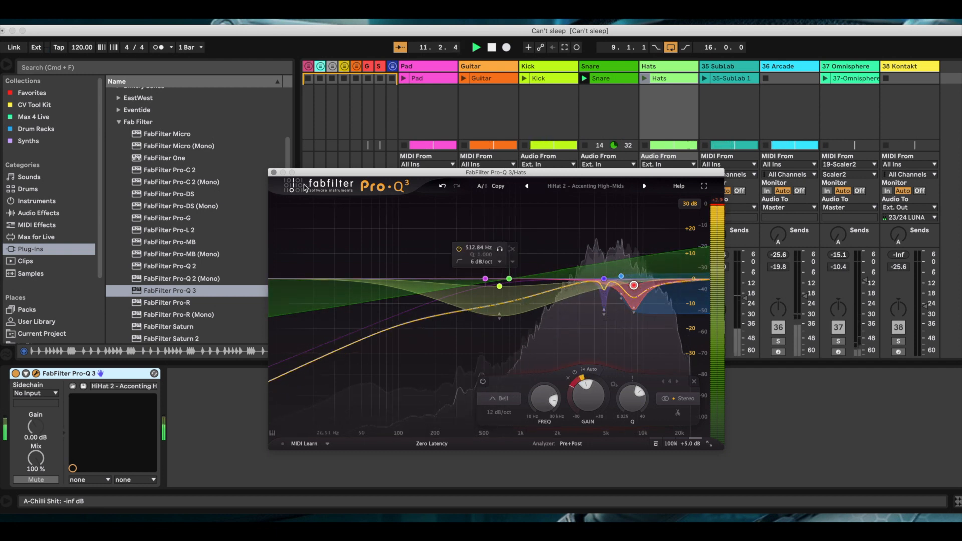
{"action": "left_click", "coordinate": [273, 172]}
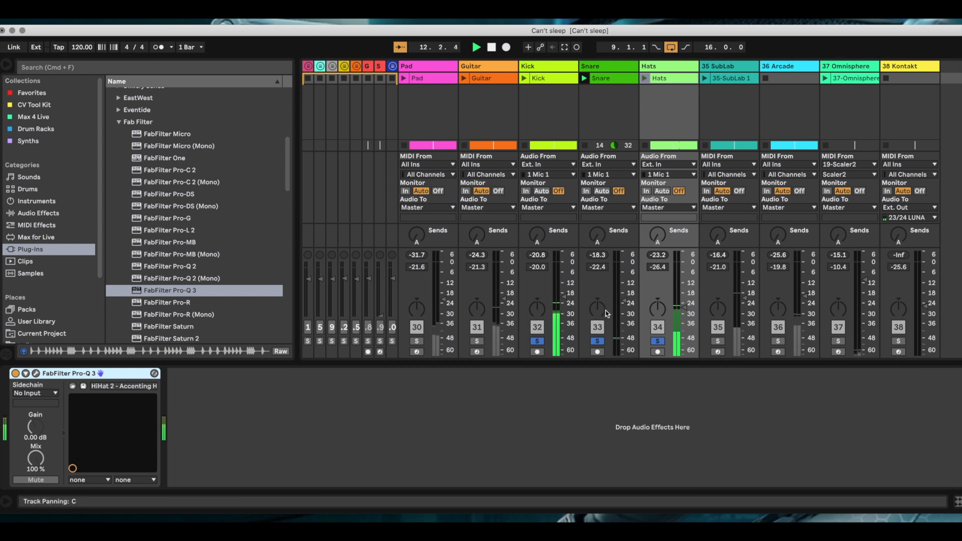
Set the Hats volume to -27.0 dB, and with playback stopped solo the Kick, Snare, Hats and SubLab tracks.
{"action": "left_click_drag", "start_coordinate": [686, 307], "coordinate": [687, 309]}
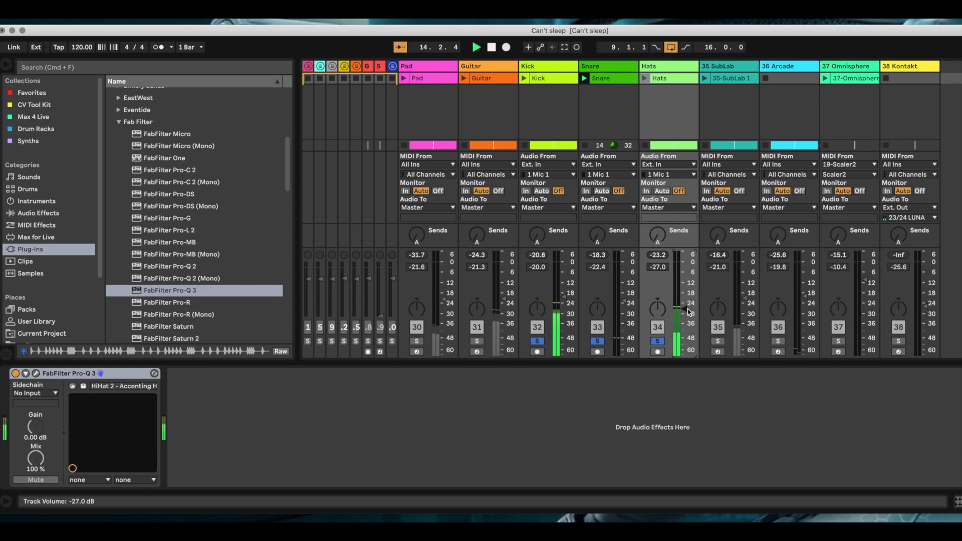
{"action": "left_click", "coordinate": [491, 49]}
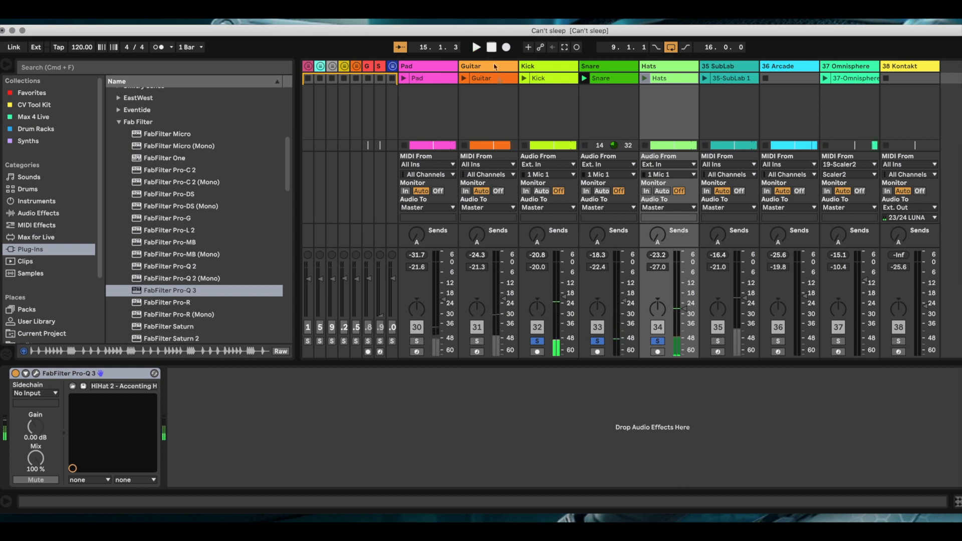
{"action": "left_click", "coordinate": [537, 340]}
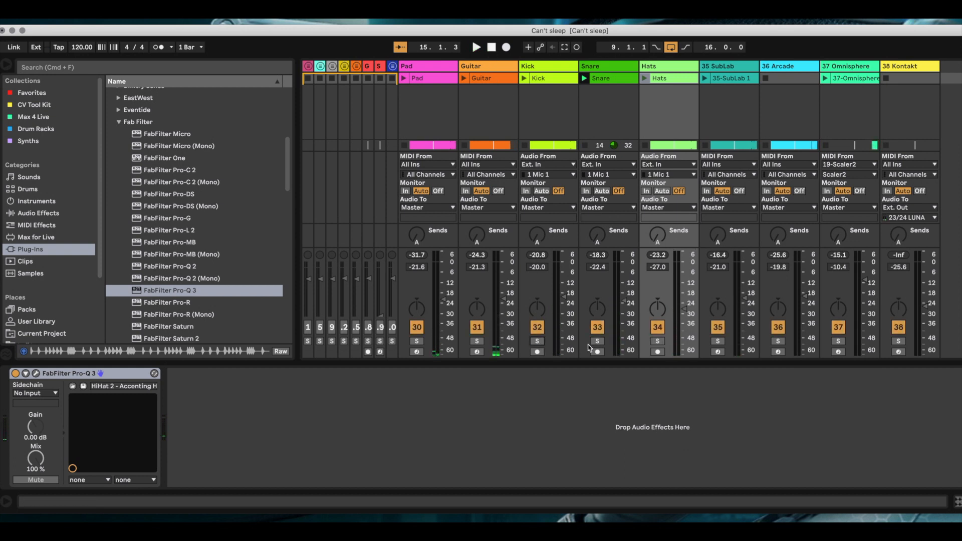
{"action": "left_click", "coordinate": [541, 343]}
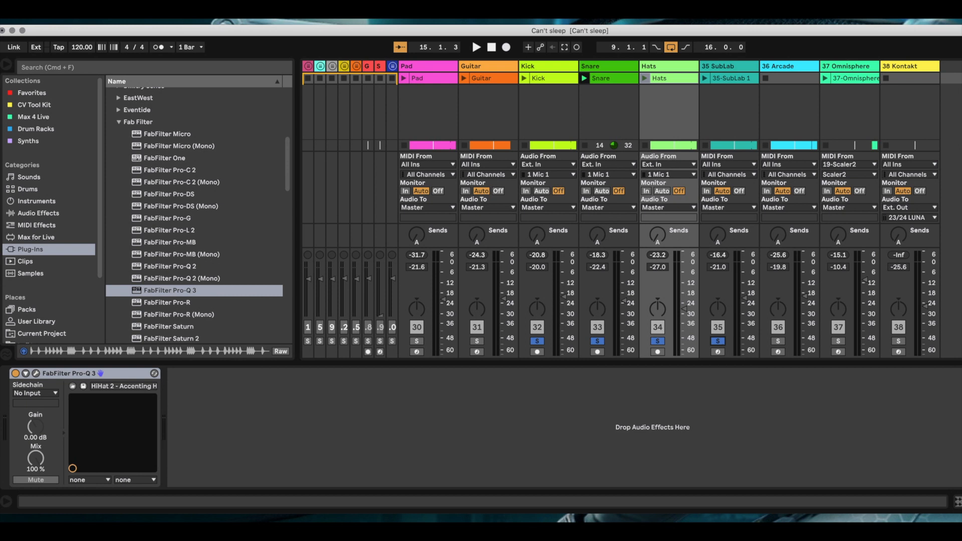
Launch the 35-SubLab 1 clip, balance the Kick at -18.7 dB, Snare at -23.0 dB and SubLab at -22.0 dB, and stop playback.
{"action": "key", "text": "Tab"}
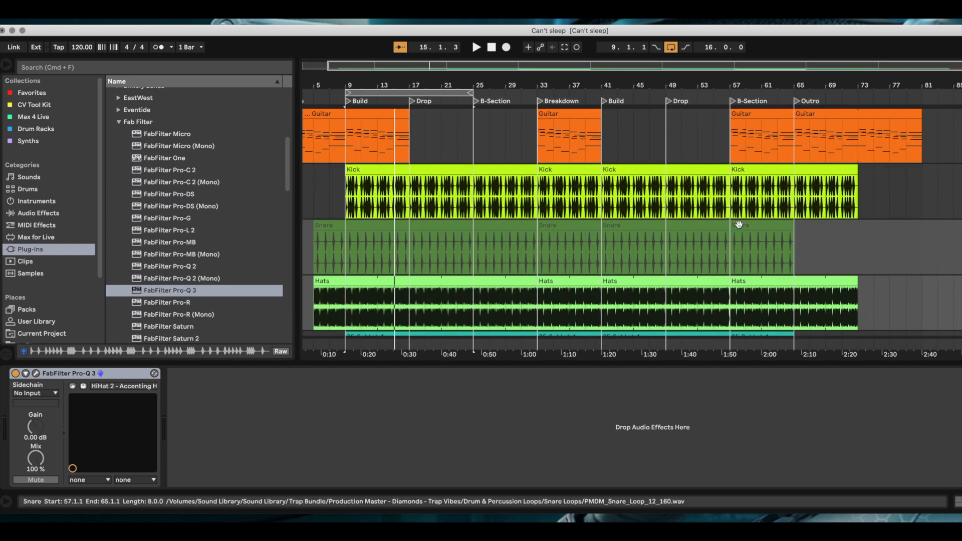
{"action": "scroll", "coordinate": [738, 223], "scroll_direction": "down", "scroll_amount": 5}
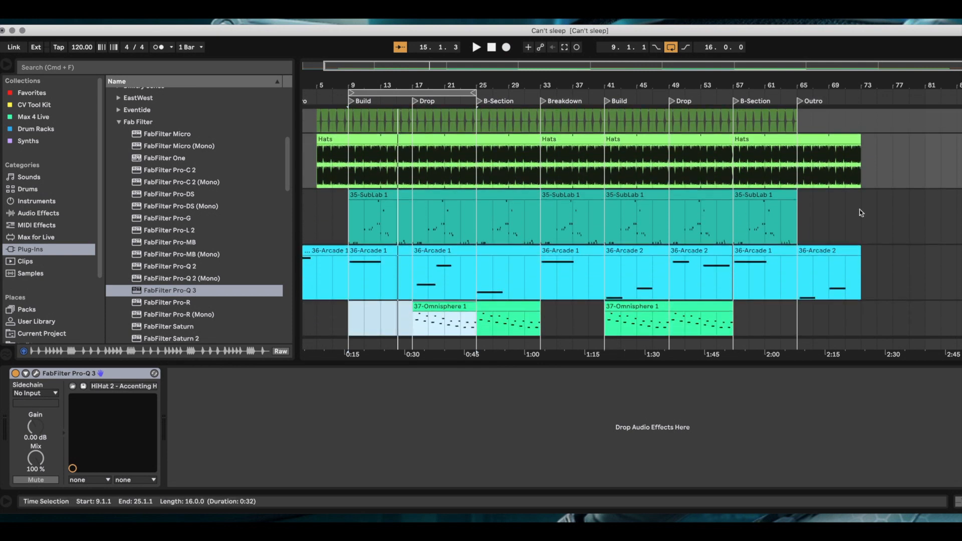
{"action": "key", "text": "Tab"}
{"action": "left_click", "coordinate": [705, 78]}
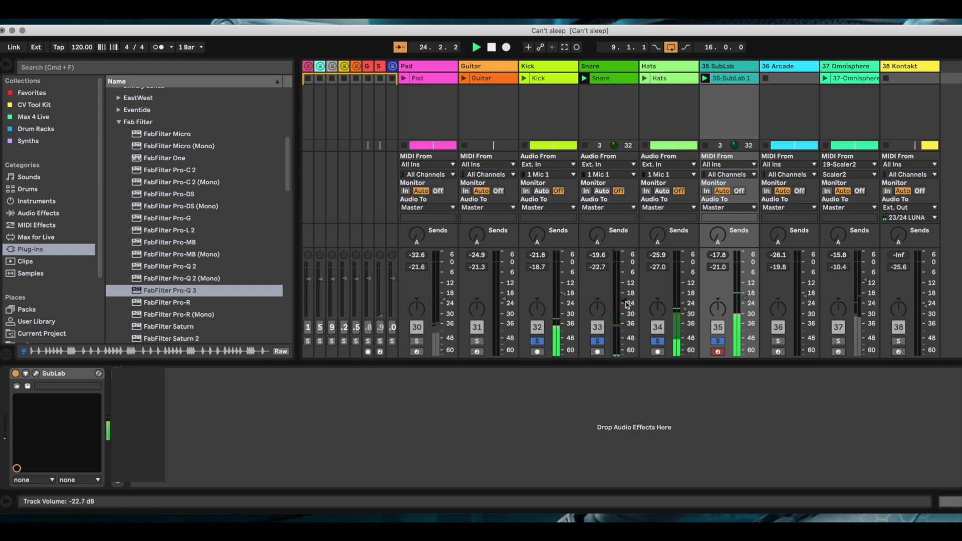
{"action": "left_click_drag", "start_coordinate": [624, 301], "coordinate": [624, 302]}
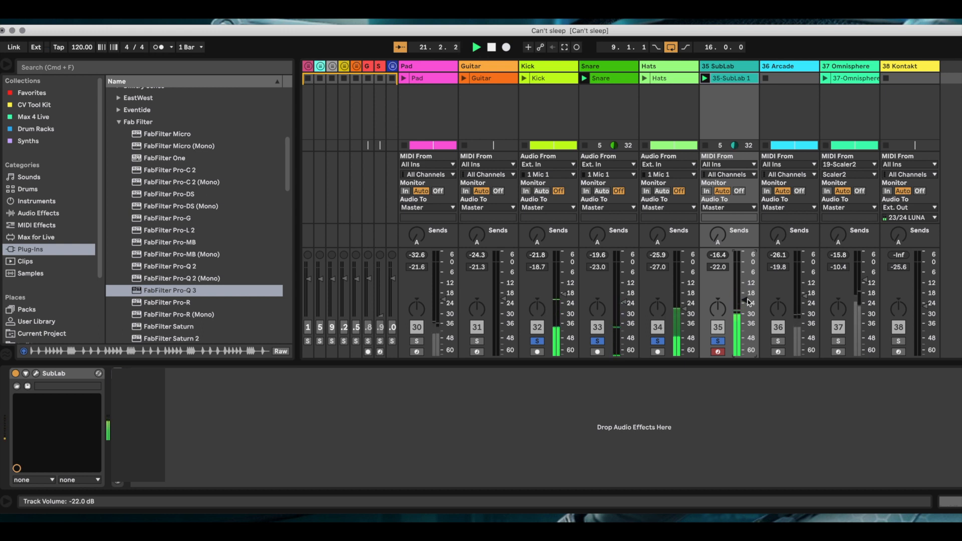
{"action": "left_click", "coordinate": [492, 48]}
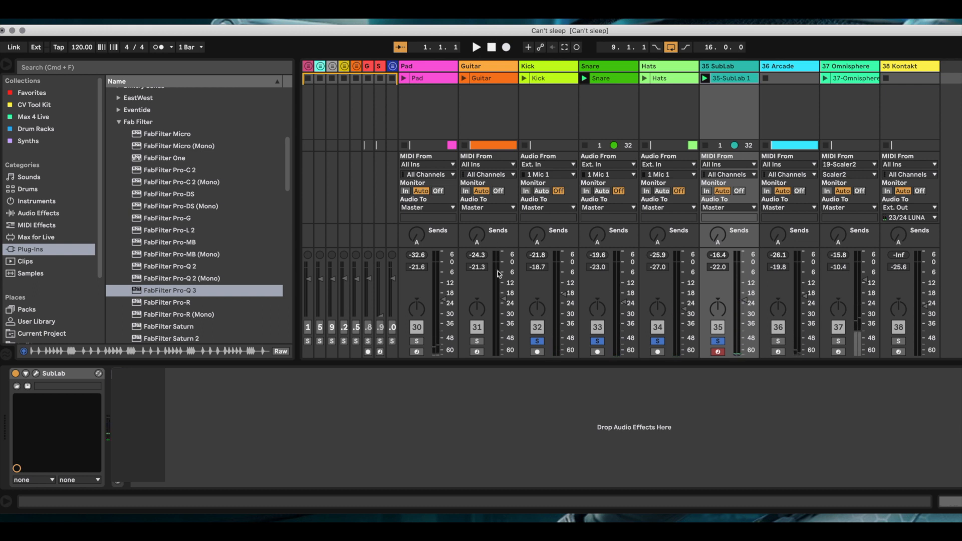
Set the Omnisphere volume to -15.5 dB, and solo only the Pad, Guitar, Arcade, Omnisphere and Kontakt tracks.
{"action": "left_click", "coordinate": [537, 341]}
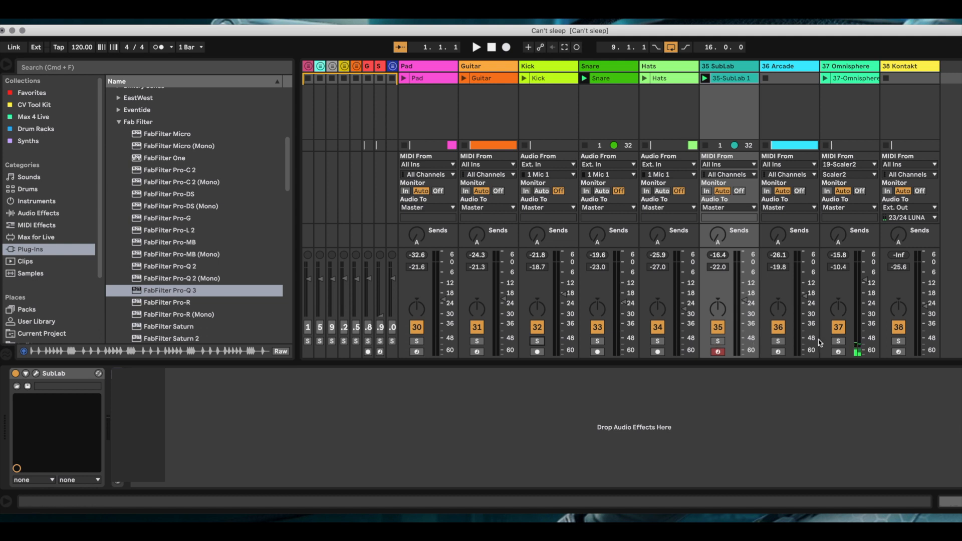
{"action": "left_click_drag", "start_coordinate": [865, 279], "coordinate": [871, 292]}
{"action": "left_click", "coordinate": [836, 342]}
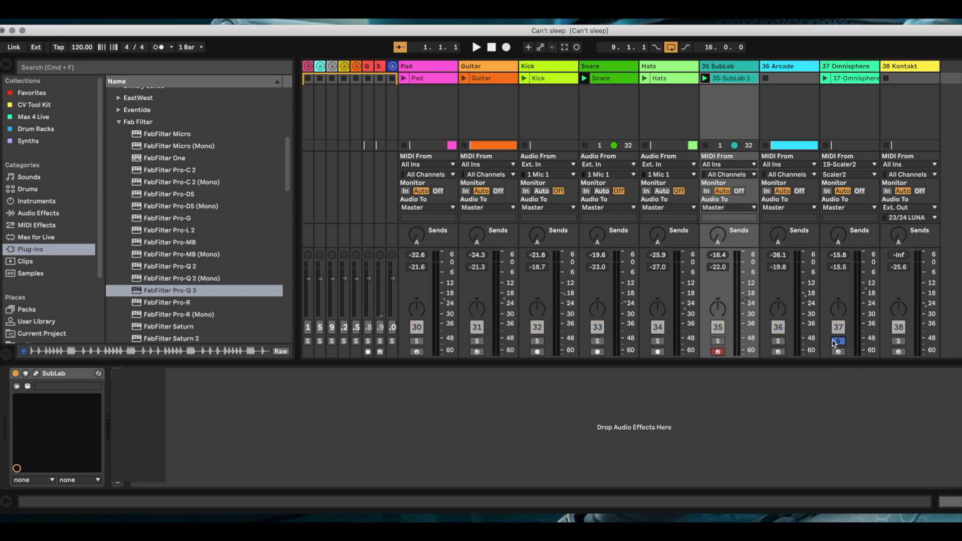
{"action": "left_click", "coordinate": [778, 342]}
{"action": "left_click", "coordinate": [898, 342]}
{"action": "left_click", "coordinate": [476, 342]}
{"action": "left_click", "coordinate": [416, 341]}
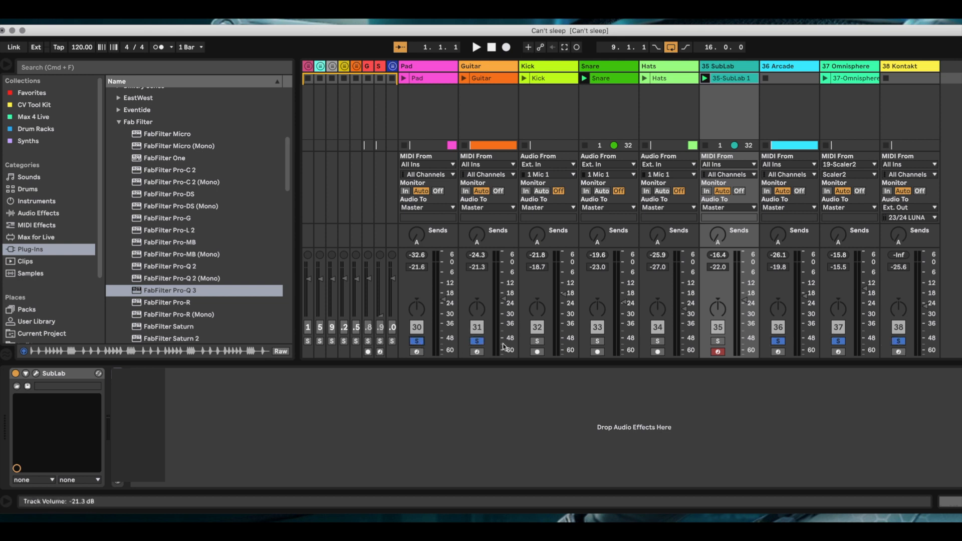
Add the Kick to the soloed tracks, and pan the Pad, Guitar, Omnisphere and Kontakt tracks off centre.
{"action": "left_click", "coordinate": [536, 343]}
{"action": "left_click", "coordinate": [437, 252]}
{"action": "left_click_drag", "start_coordinate": [901, 315], "coordinate": [838, 316]}
{"action": "left_click_drag", "start_coordinate": [898, 308], "coordinate": [898, 315]}
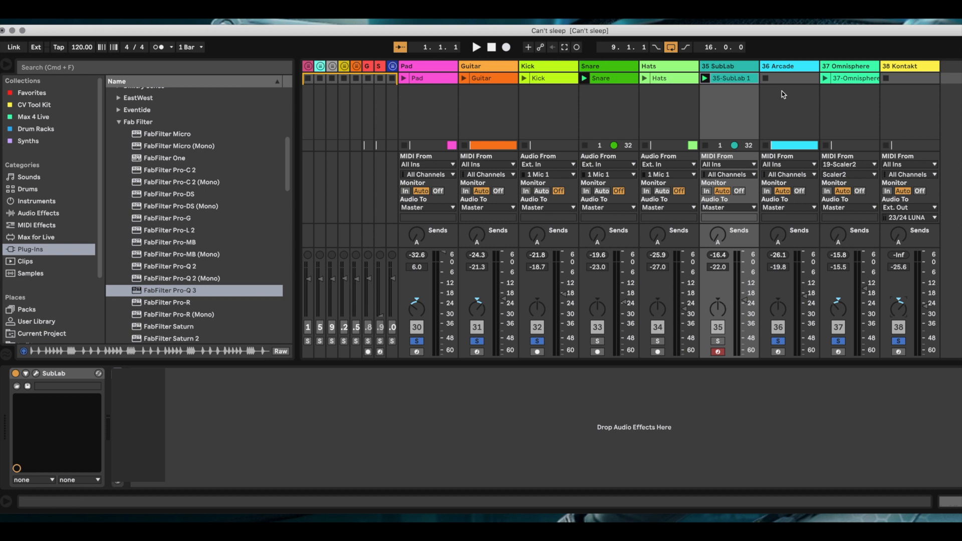
Rename the 38 Kontakt track to Vox Pad.
{"action": "left_click", "coordinate": [910, 68]}
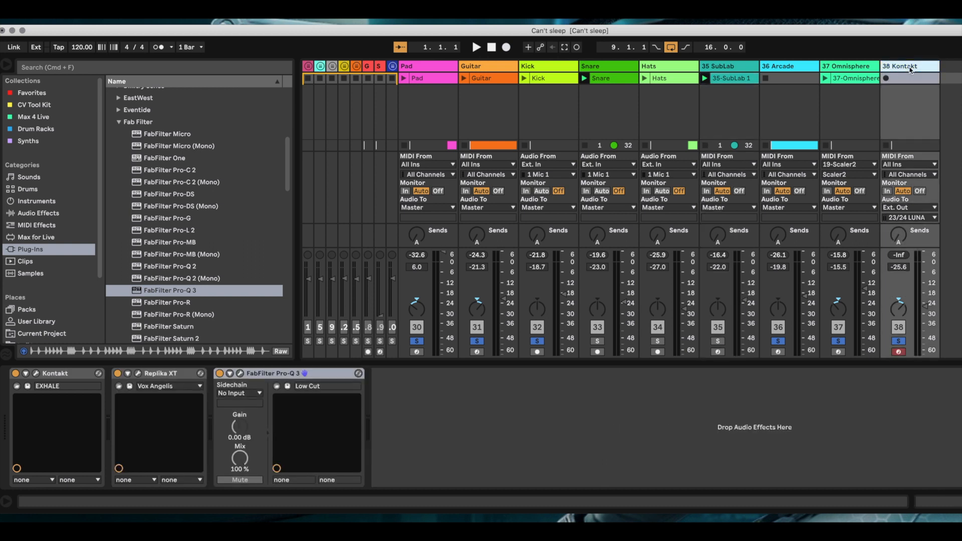
{"action": "right_click", "coordinate": [910, 70]}
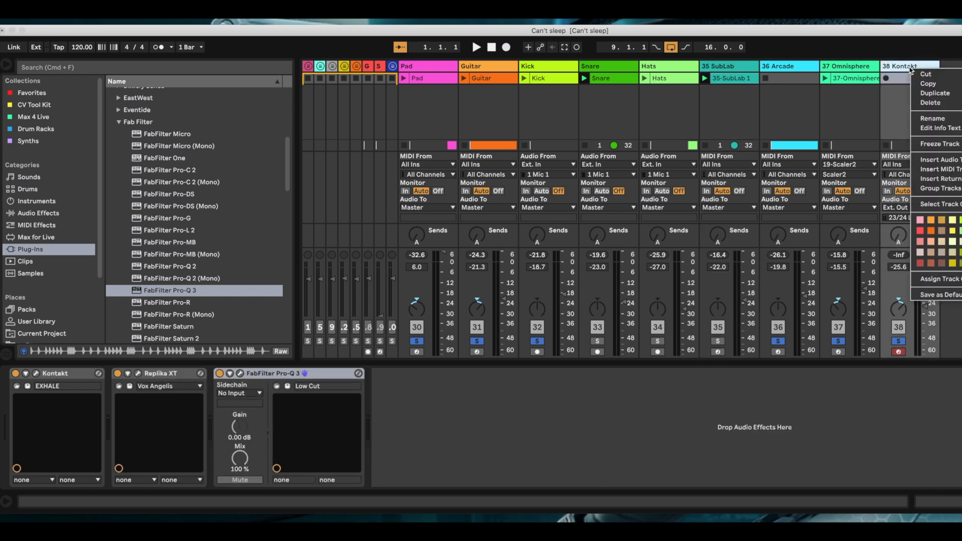
{"action": "left_click", "coordinate": [926, 119]}
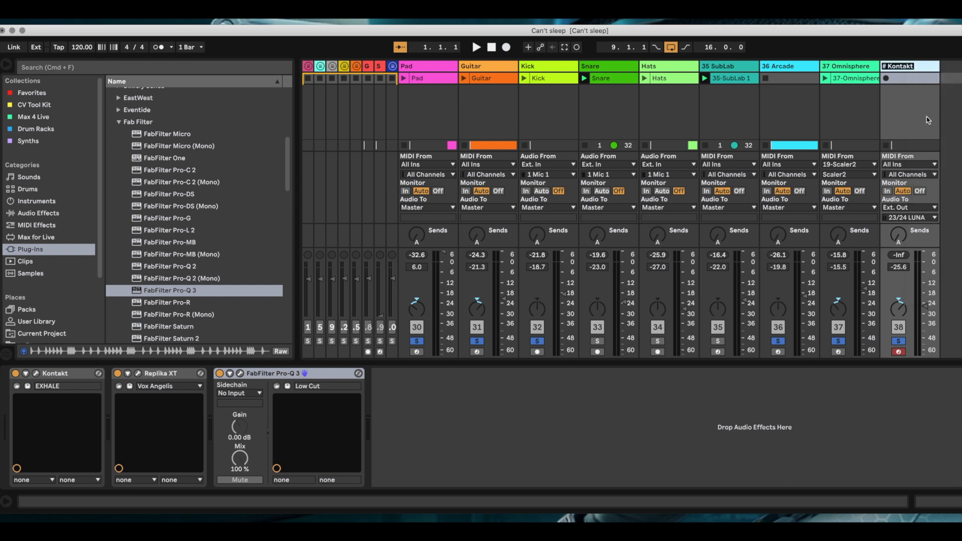
{"action": "type", "text": "Vox Pad"}
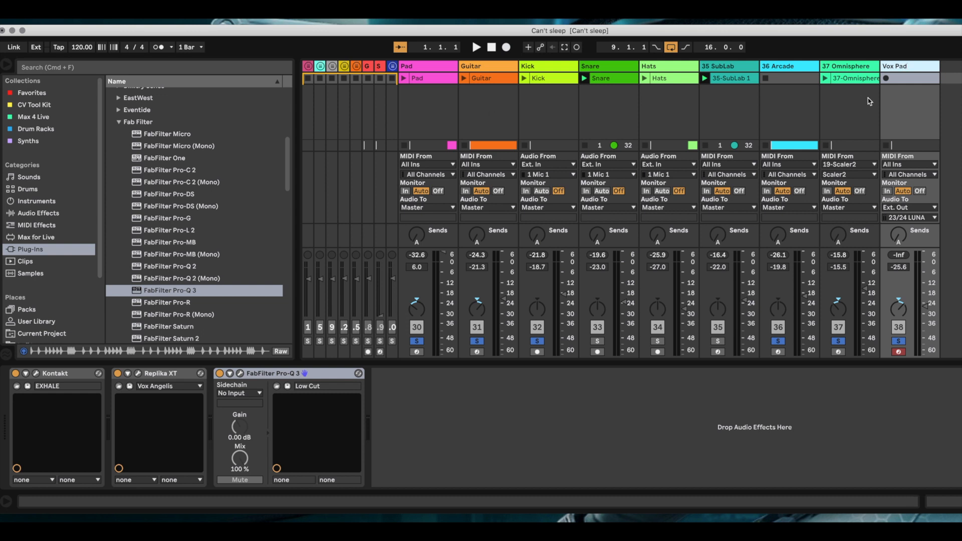
Play the arrangement from the first Build marker, and set the Pad volume to -24.5 dB in the mixer.
{"action": "key", "text": "Tab"}
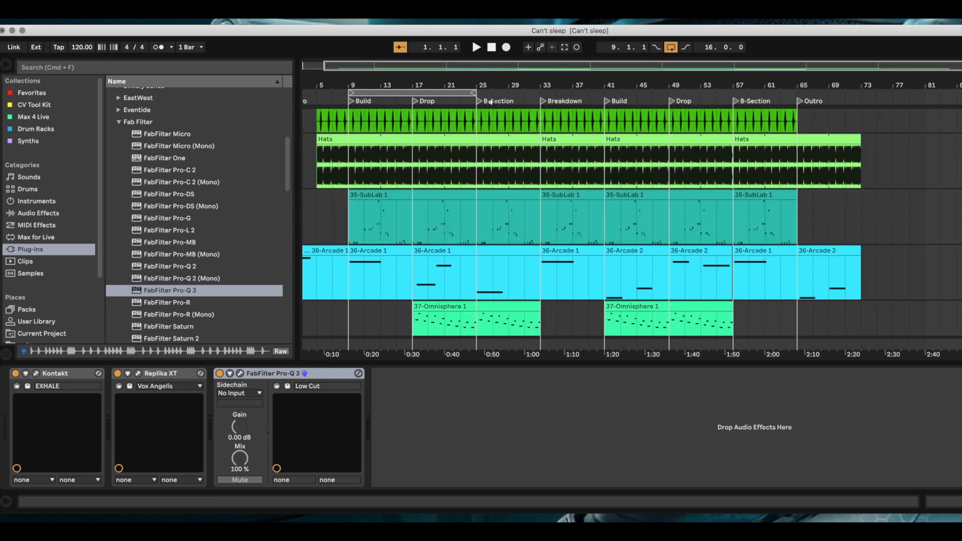
{"action": "left_click", "coordinate": [351, 102]}
{"action": "key", "text": "space"}
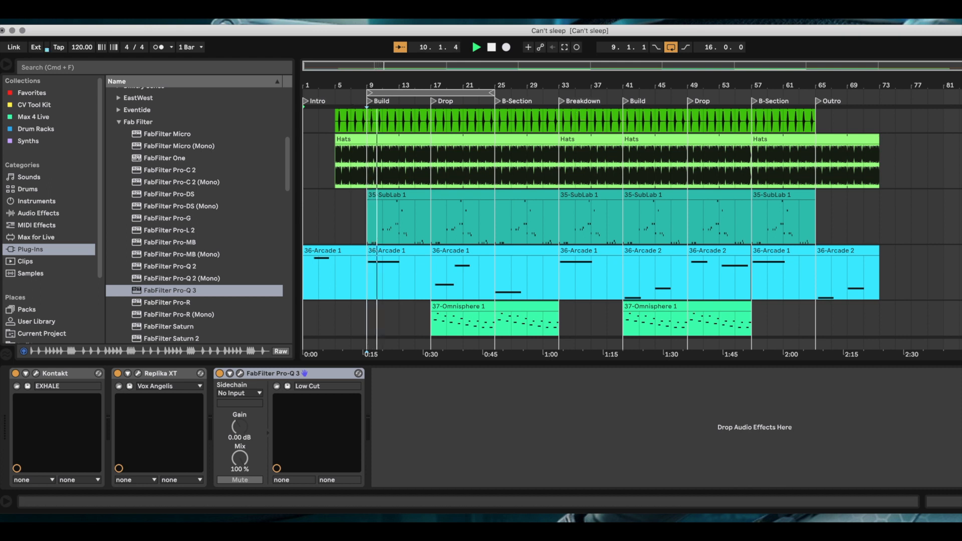
{"action": "key", "text": "Tab"}
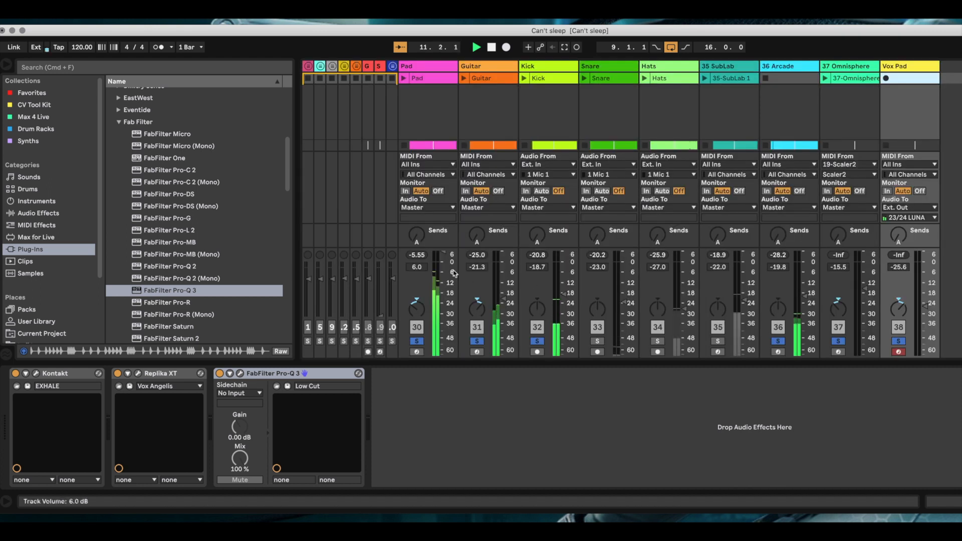
{"action": "left_click_drag", "start_coordinate": [416, 266], "coordinate": [442, 301]}
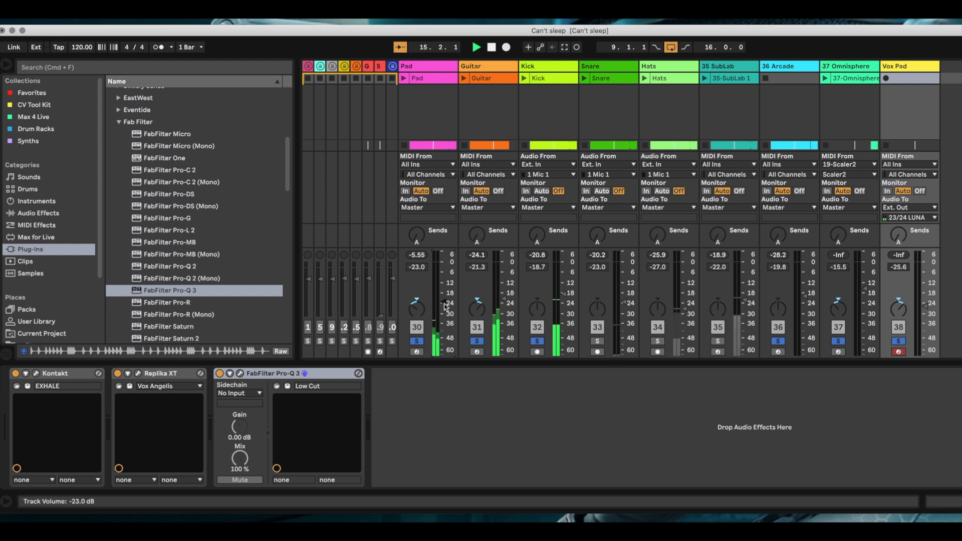
{"action": "left_click_drag", "start_coordinate": [445, 307], "coordinate": [445, 309]}
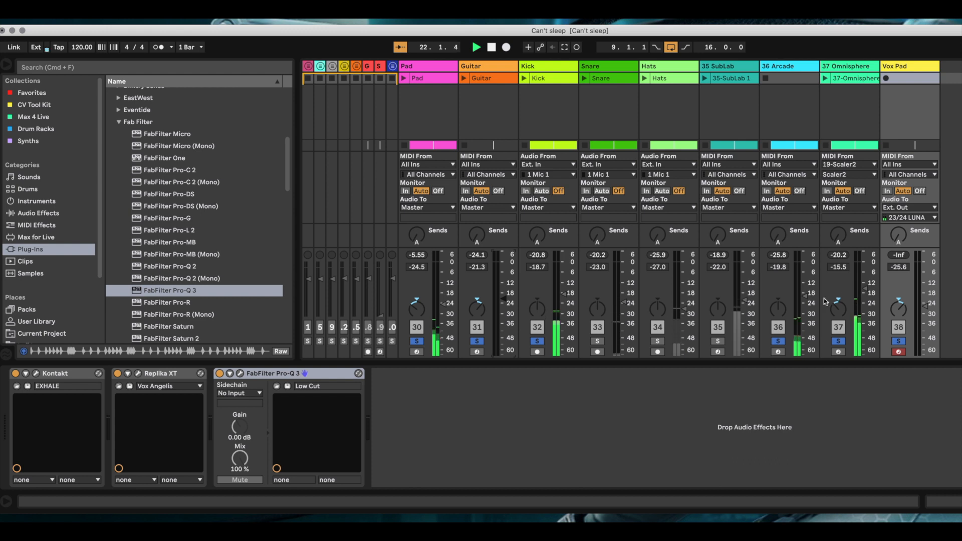
Set both the Omnisphere and Arcade track volumes to -20.0 dB, and stop playback.
{"action": "left_click_drag", "start_coordinate": [869, 291], "coordinate": [870, 301]}
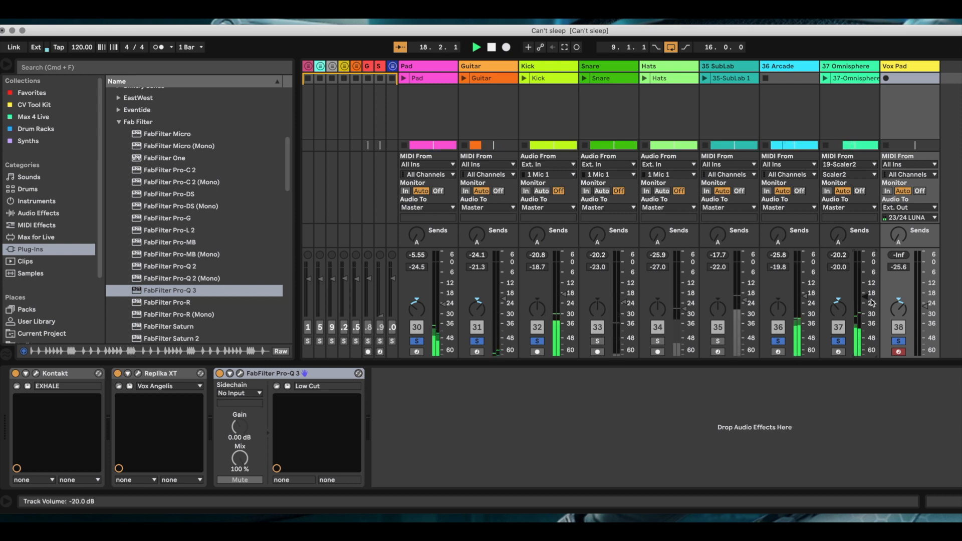
{"action": "left_click_drag", "start_coordinate": [865, 296], "coordinate": [865, 297]}
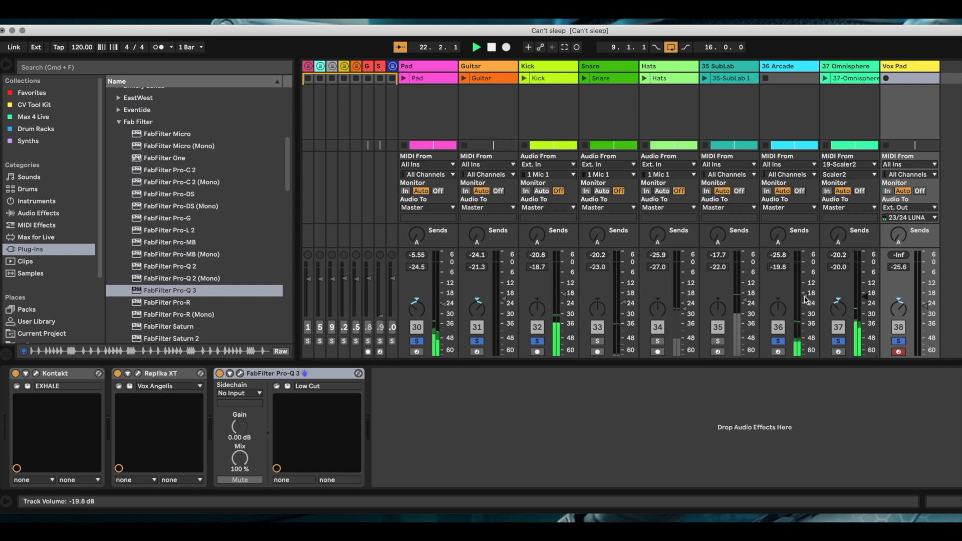
{"action": "left_click_drag", "start_coordinate": [804, 296], "coordinate": [804, 297]}
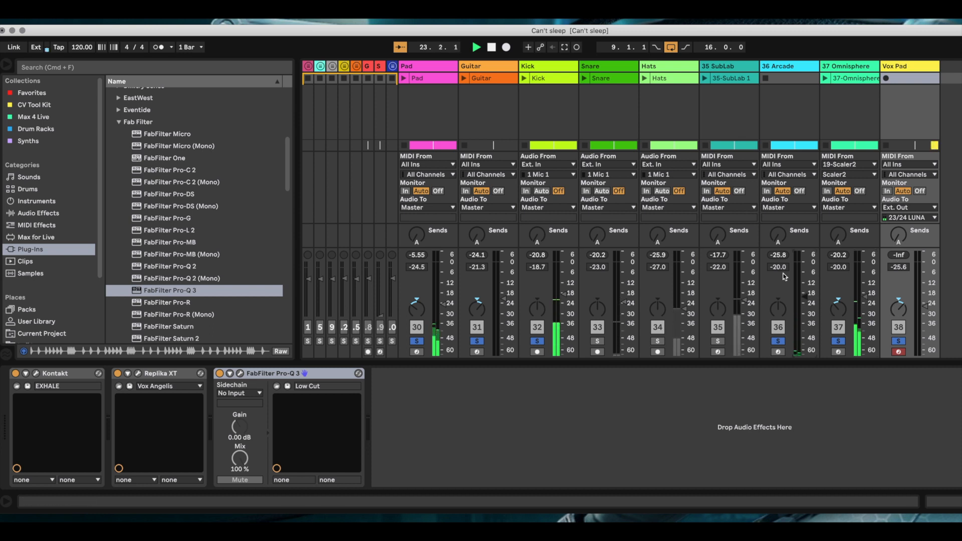
{"action": "left_click", "coordinate": [493, 47]}
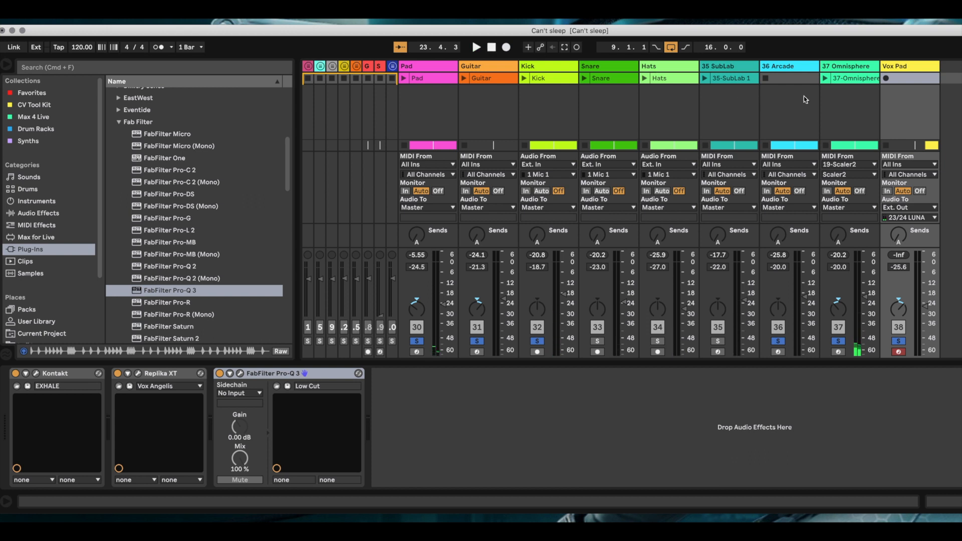
Examine the Distant Voices instrument loaded in the Arcade track's plug-in window, and close the window.
{"action": "left_click", "coordinate": [793, 67]}
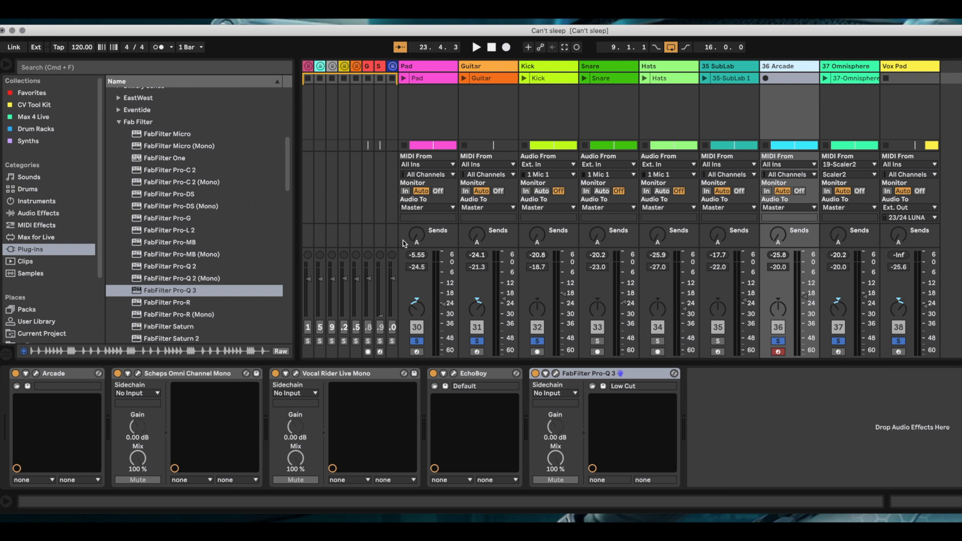
{"action": "left_click", "coordinate": [36, 374]}
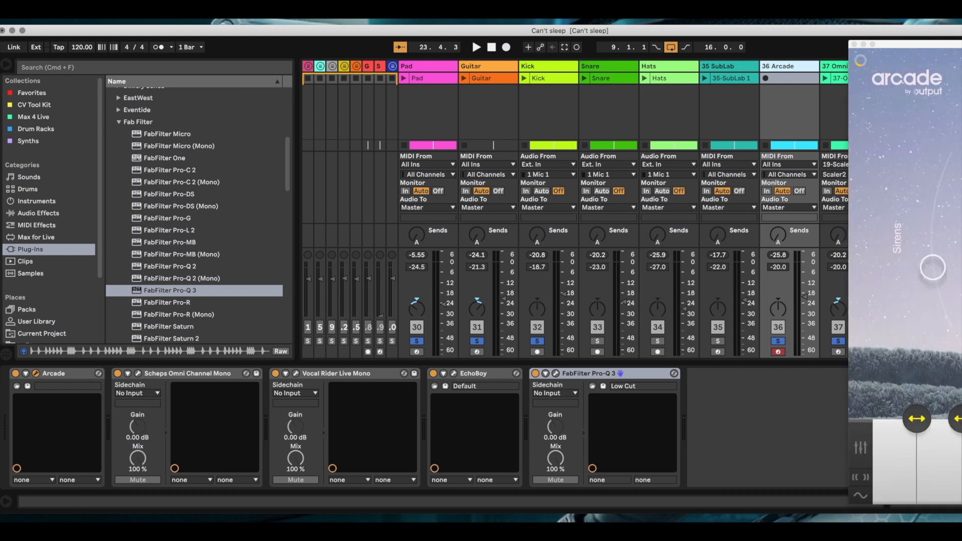
{"action": "left_click_drag", "start_coordinate": [951, 44], "coordinate": [632, 34]}
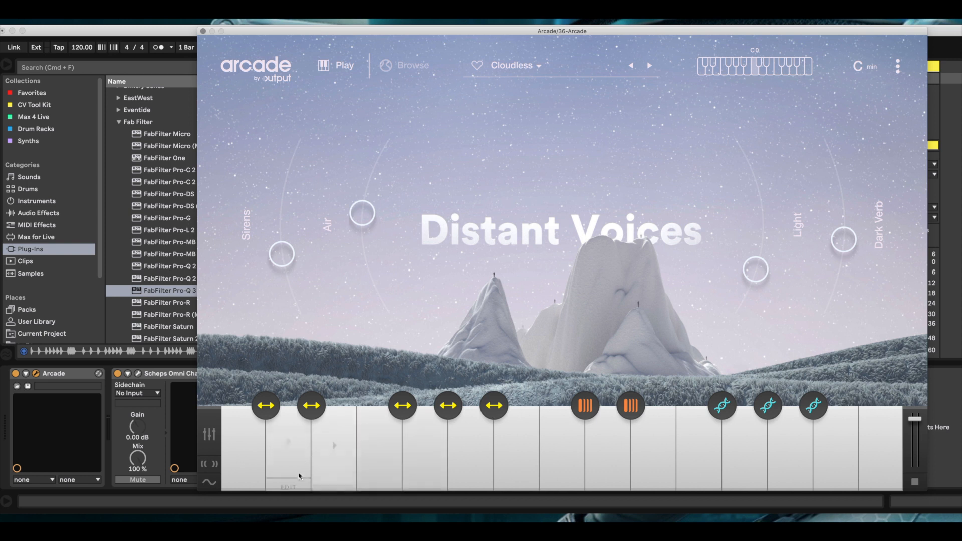
{"action": "left_click", "coordinate": [203, 30]}
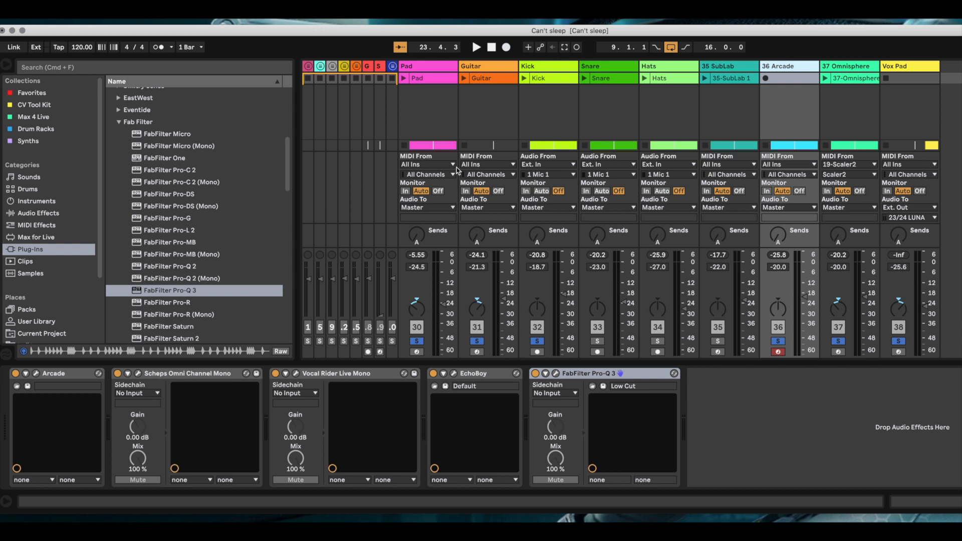
Lower the Pad volume to -25.6 dB, and during playback route the Vox Pad track's audio output to Master.
{"action": "left_click", "coordinate": [444, 304]}
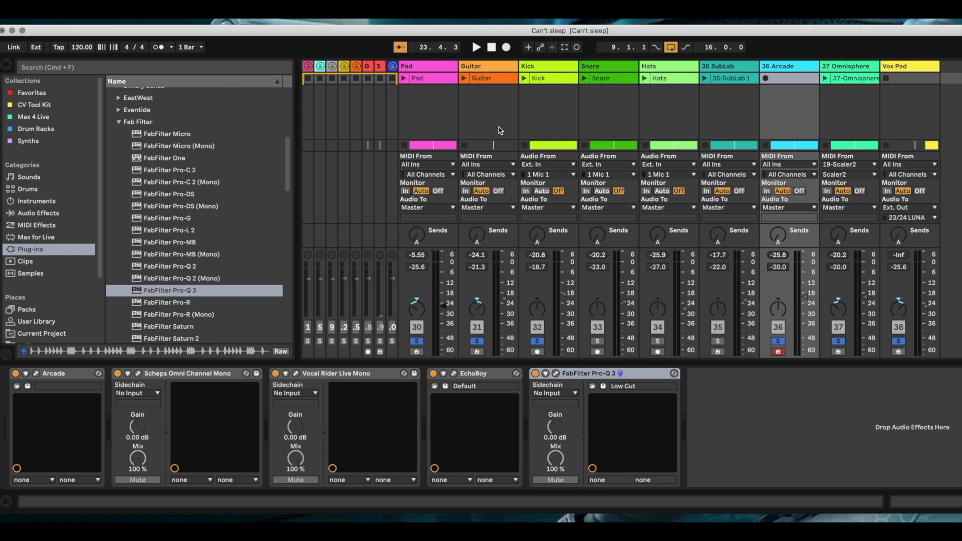
{"action": "left_click", "coordinate": [476, 48]}
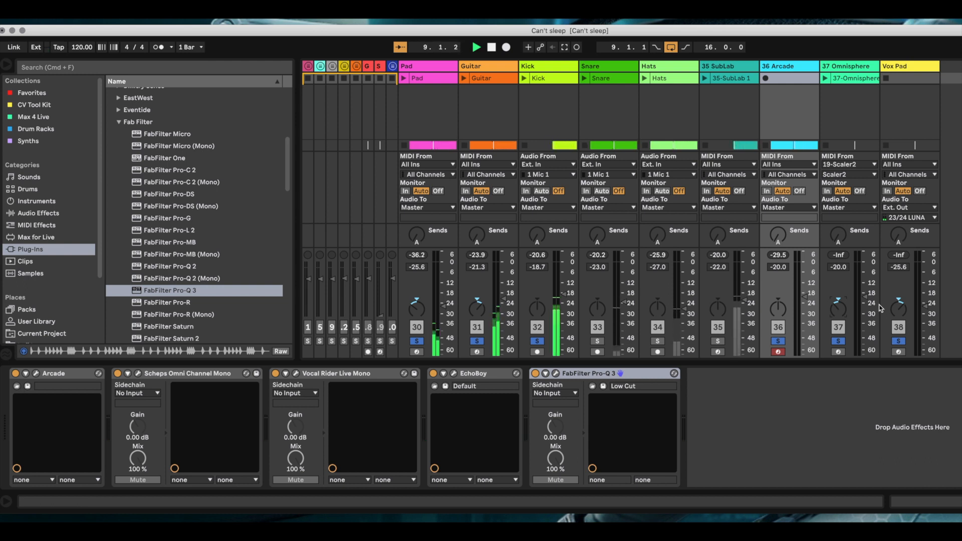
{"action": "left_click", "coordinate": [916, 208]}
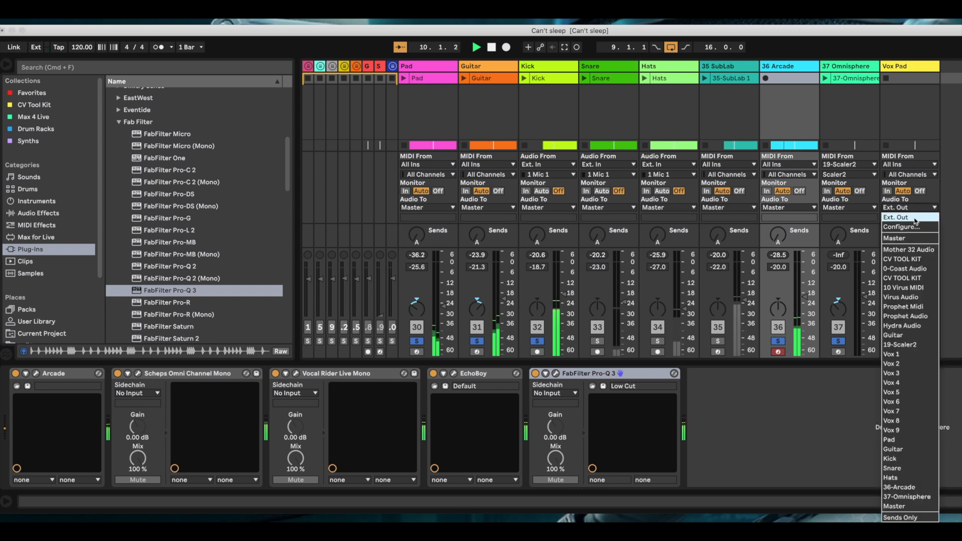
{"action": "left_click", "coordinate": [913, 238]}
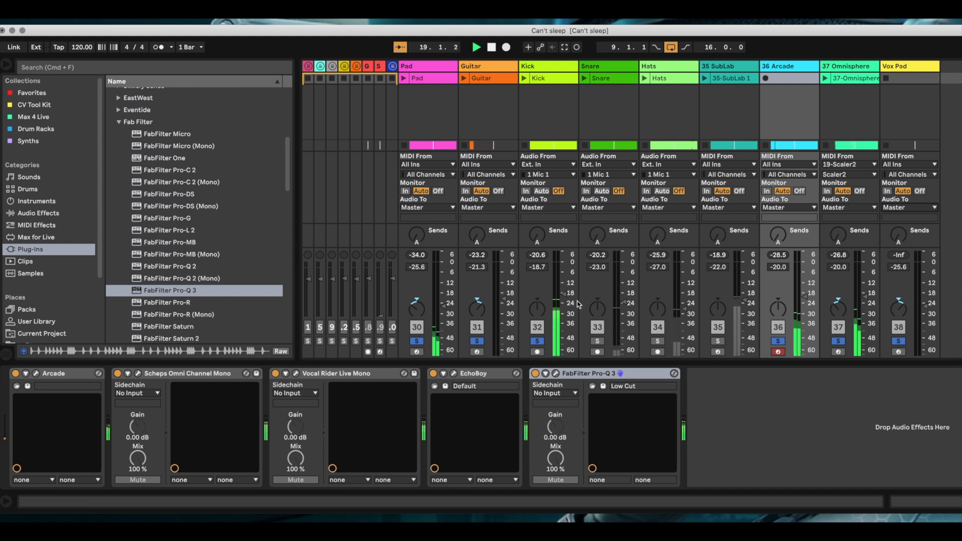
Reshape the Kick's EQ Eight curve by lowering bands 1 to 3 and setting band 4's shelf to 3.23 kHz at -5.83 dB.
{"action": "left_click", "coordinate": [560, 68]}
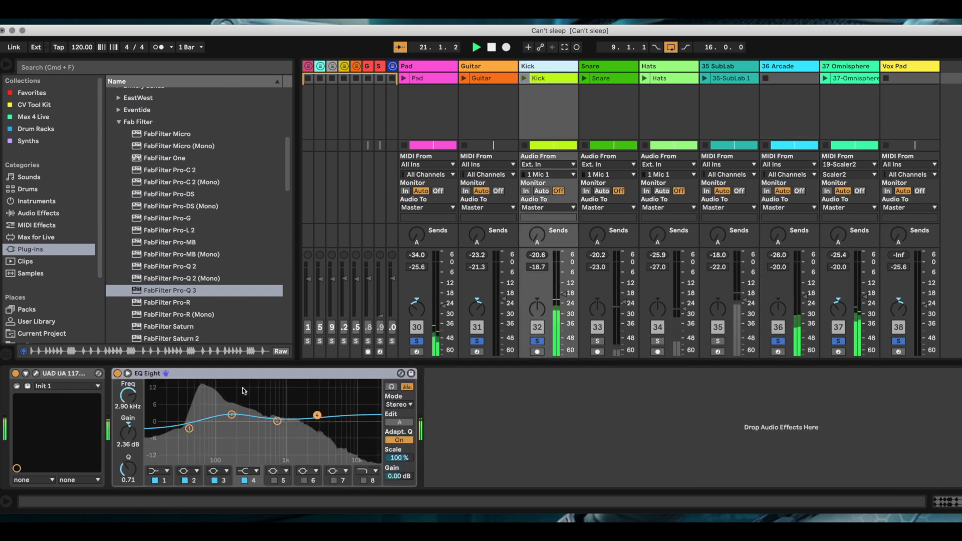
{"action": "left_click", "coordinate": [231, 414]}
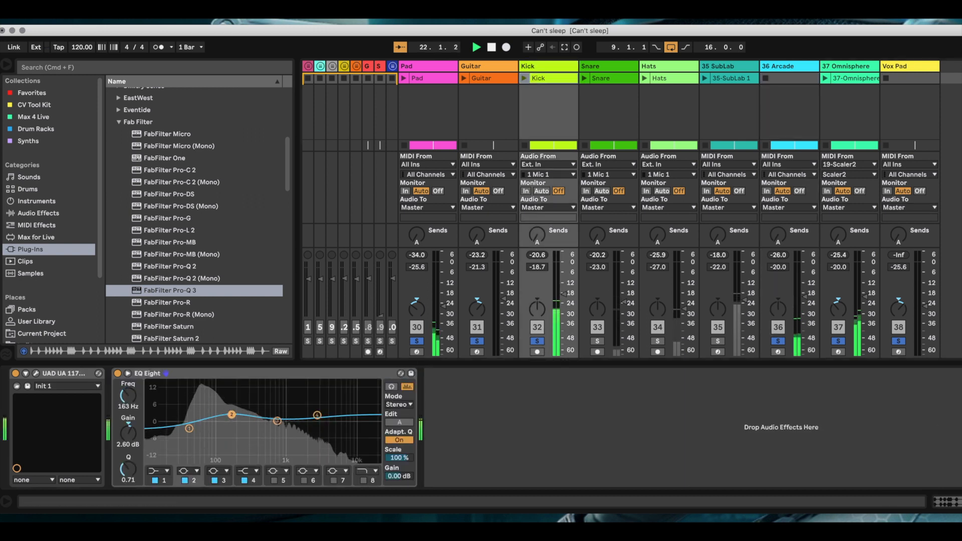
{"action": "left_click_drag", "start_coordinate": [231, 417], "coordinate": [182, 434]}
{"action": "left_click_drag", "start_coordinate": [277, 420], "coordinate": [317, 419]}
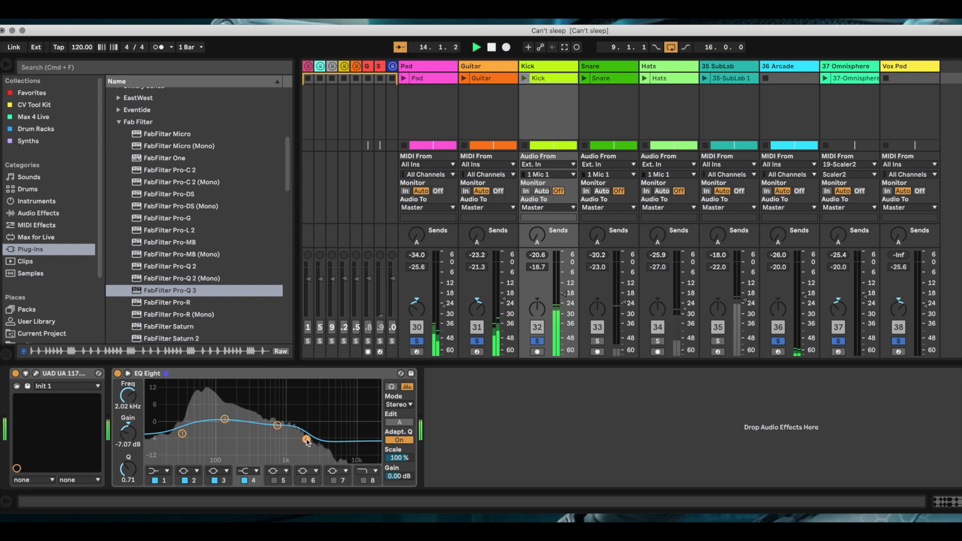
{"action": "left_click_drag", "start_coordinate": [311, 441], "coordinate": [317, 434]}
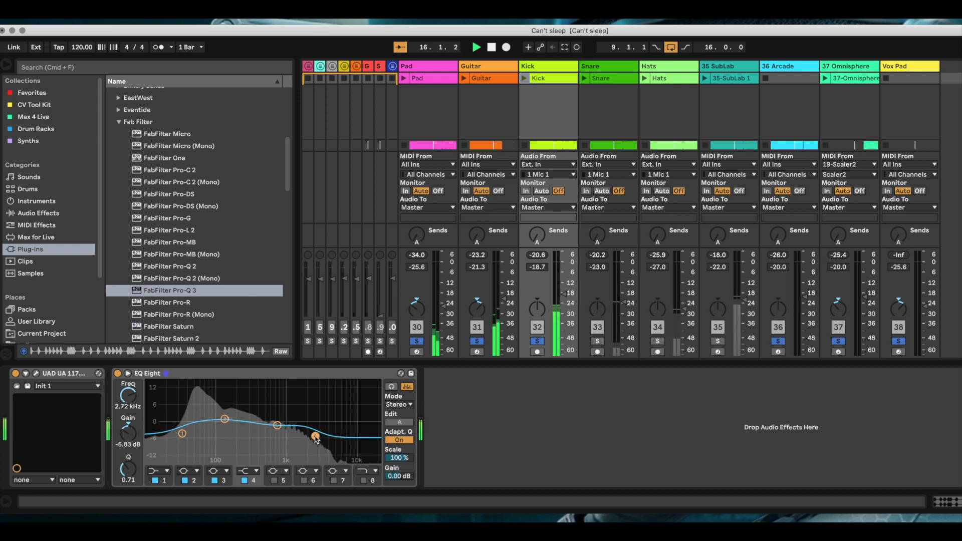
{"action": "left_click_drag", "start_coordinate": [315, 436], "coordinate": [320, 436]}
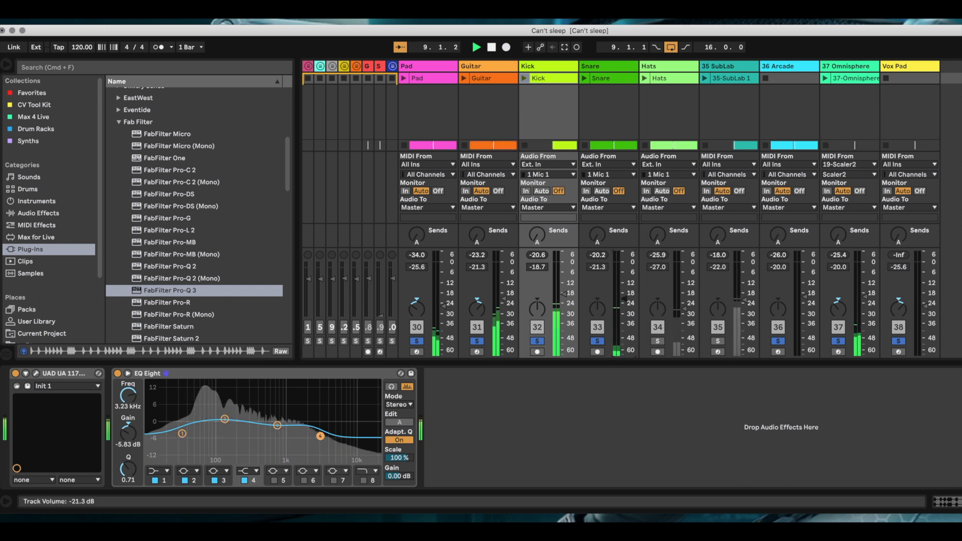
Set the Snare volume to -21.3 dB and, with all solos cleared, the SubLab volume to -22.7 dB.
{"action": "left_click_drag", "start_coordinate": [626, 302], "coordinate": [627, 301]}
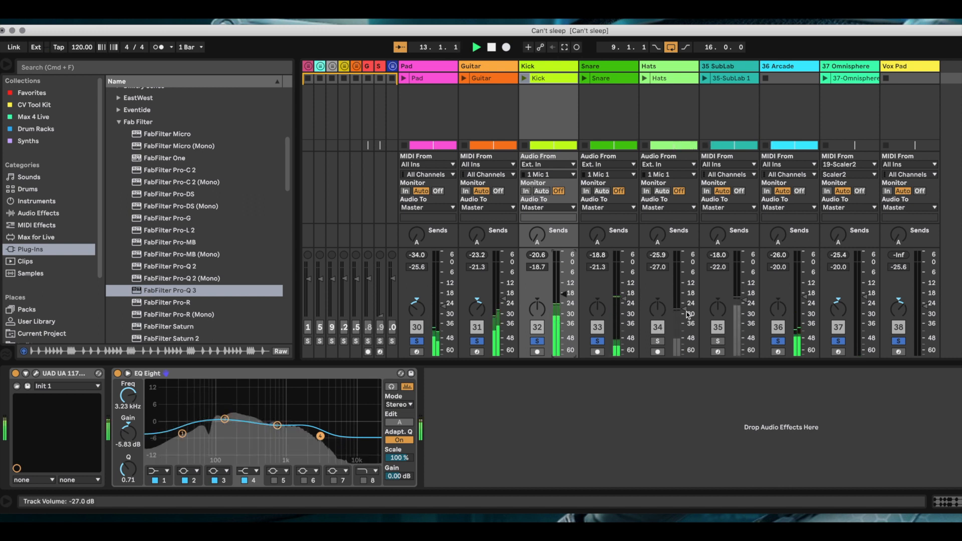
{"action": "left_click", "coordinate": [657, 342]}
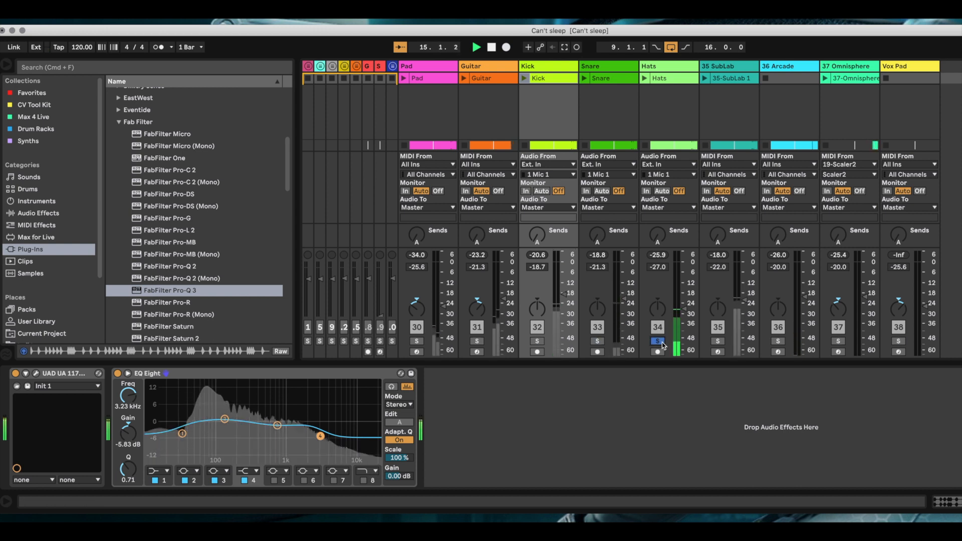
{"action": "left_click", "coordinate": [660, 342]}
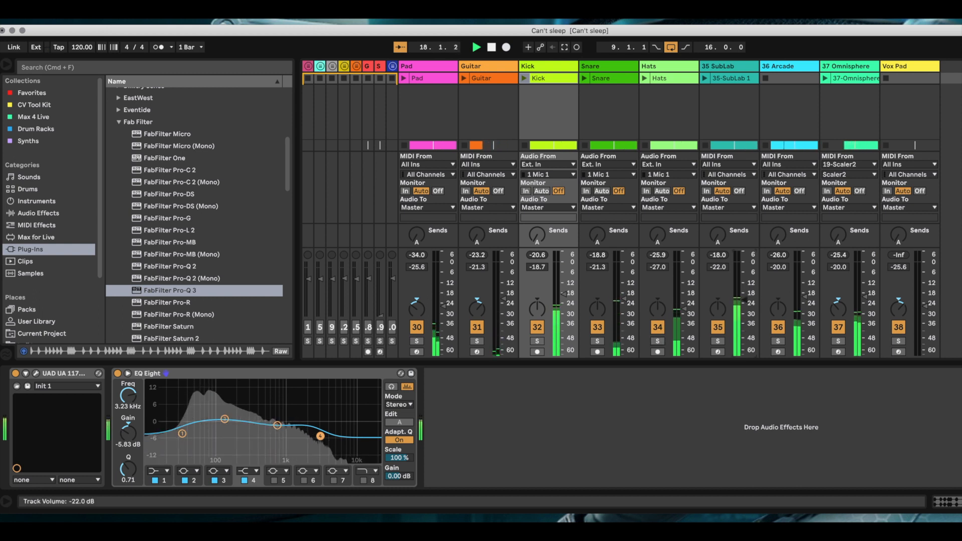
{"action": "left_click_drag", "start_coordinate": [744, 299], "coordinate": [744, 303]}
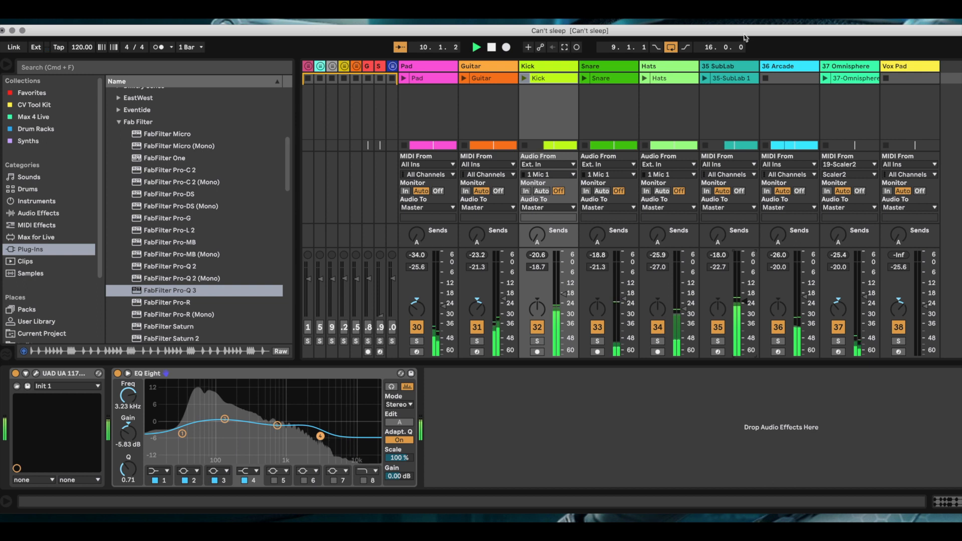
Stop playback, and bring the Virtual Main's Tonal Balance Control window into view over the mixer.
{"action": "left_click_drag", "start_coordinate": [745, 35], "coordinate": [637, 36]}
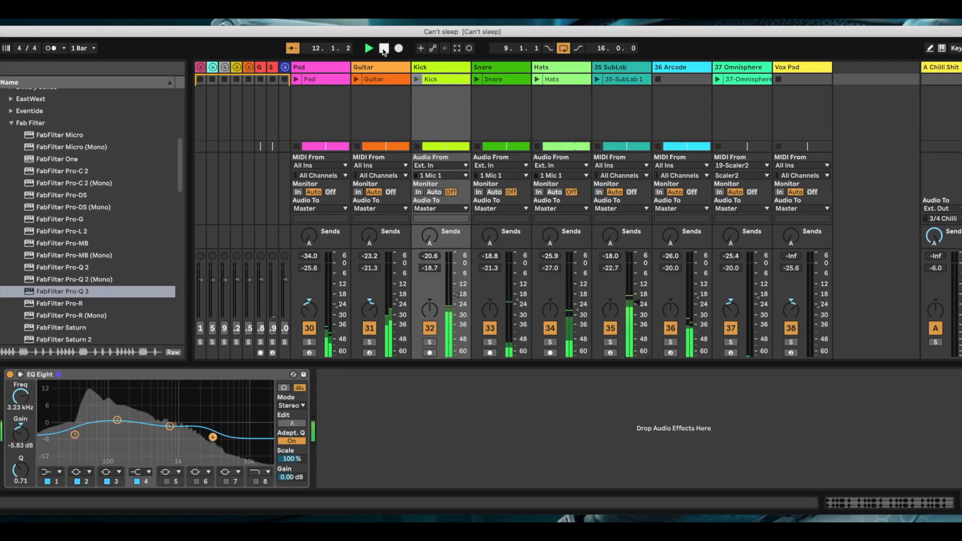
{"action": "left_click", "coordinate": [384, 49]}
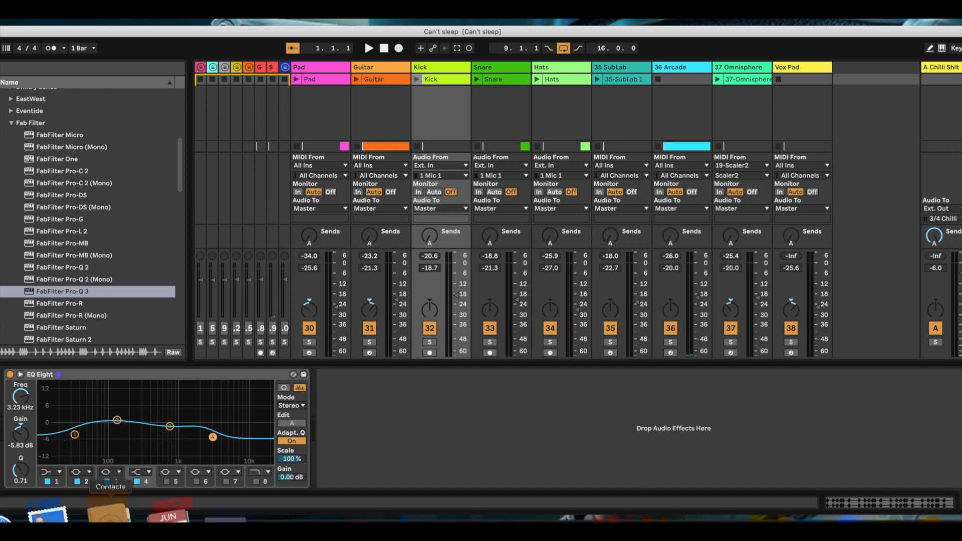
{"action": "left_click", "coordinate": [278, 515]}
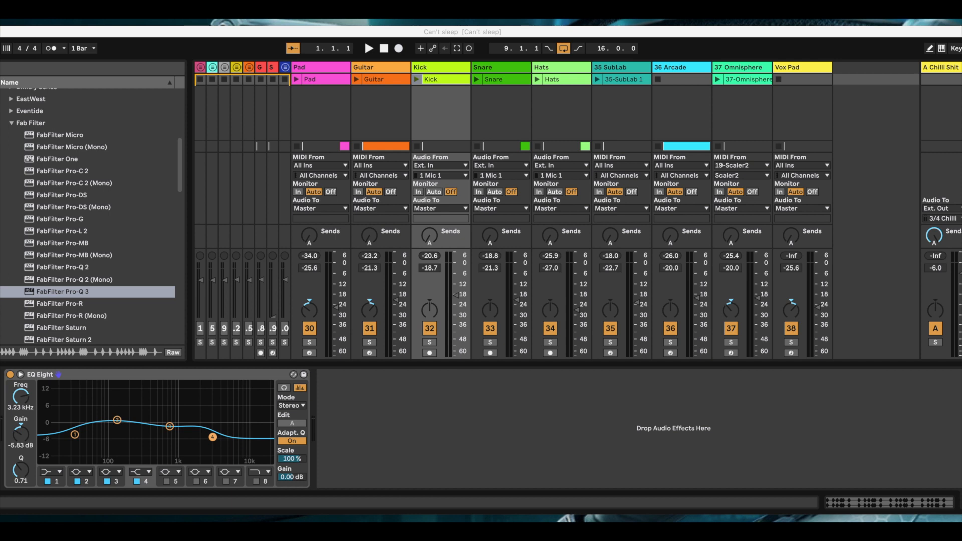
{"action": "left_click_drag", "start_coordinate": [961, 52], "coordinate": [868, 79]}
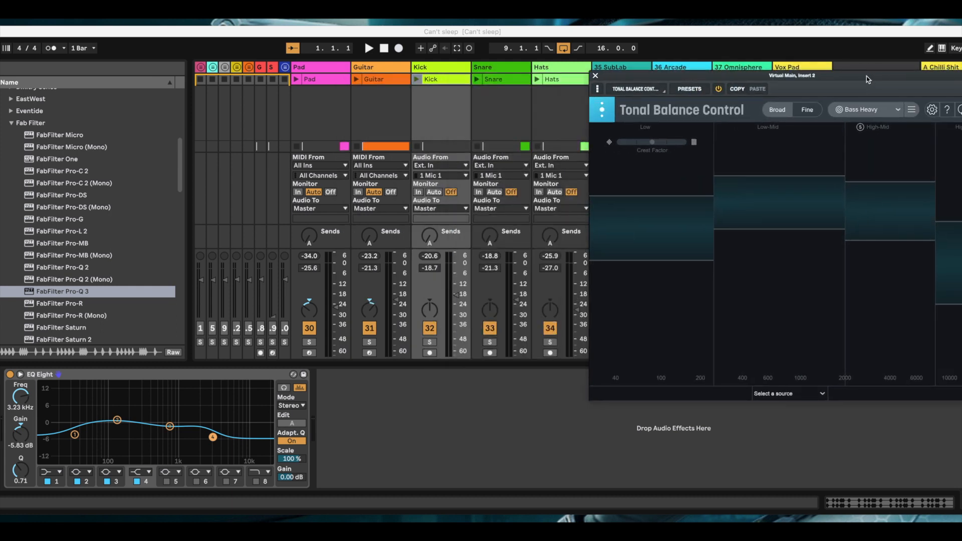
Shift the project window so Tonal Balance Control fits on screen, and check the song's balance against the Bass Heavy target during playback.
{"action": "left_click", "coordinate": [961, 31]}
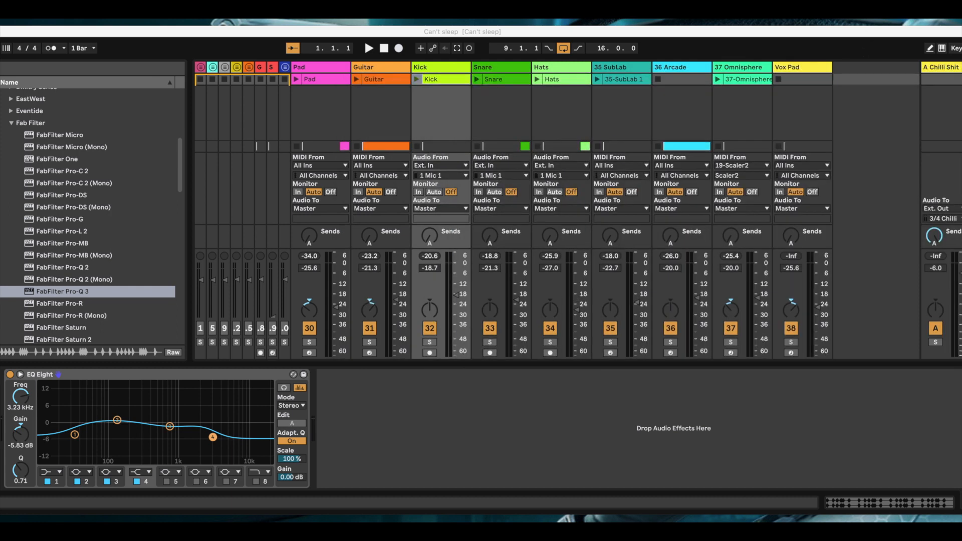
{"action": "left_click_drag", "start_coordinate": [961, 27], "coordinate": [911, 30]}
{"action": "left_click", "coordinate": [935, 80]}
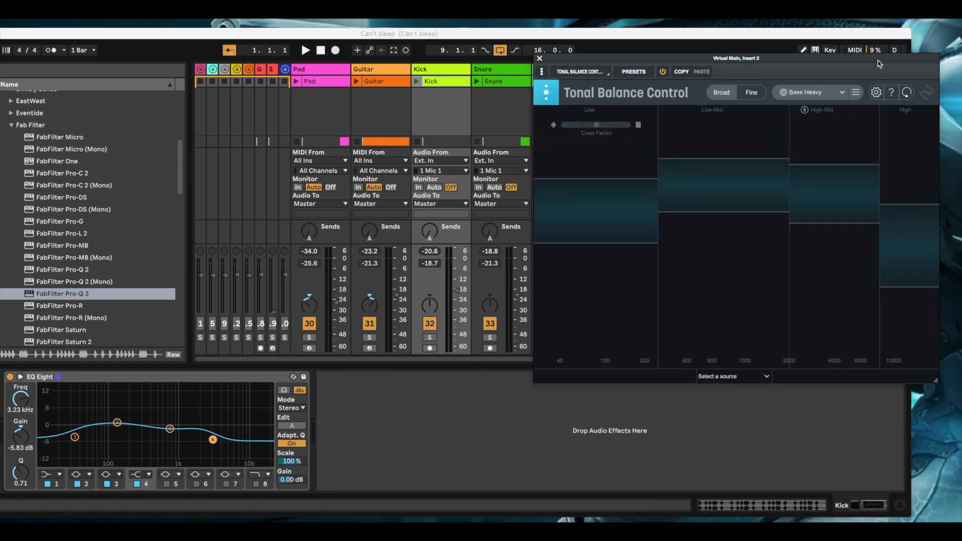
{"action": "left_click", "coordinate": [305, 54]}
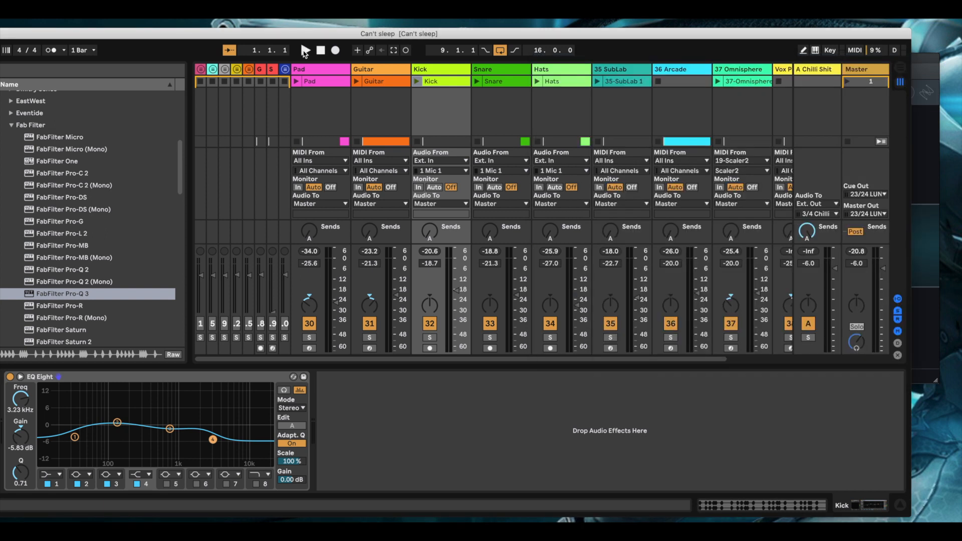
{"action": "left_click", "coordinate": [305, 50]}
{"action": "left_click", "coordinate": [924, 60]}
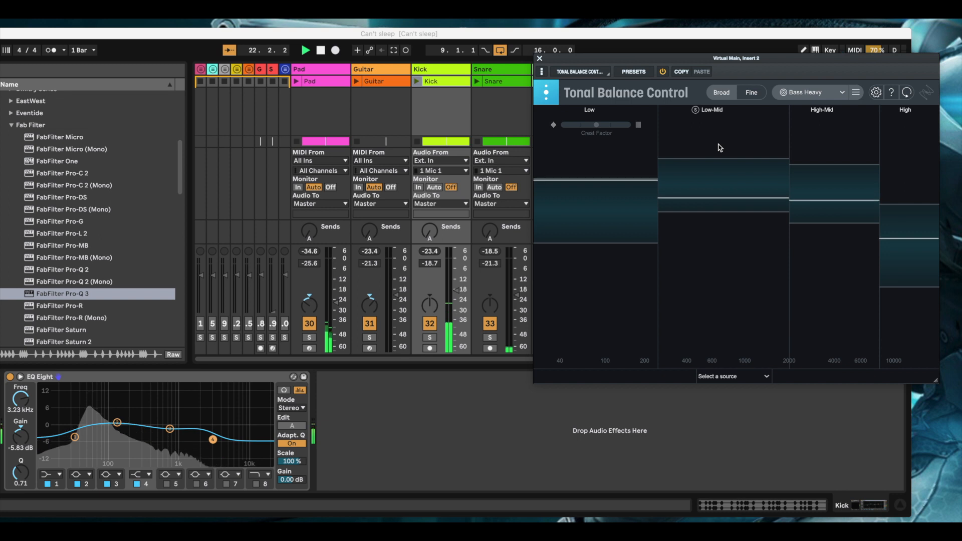
Close the Virtual Main's Tonal Balance Control window and stop playback.
{"action": "left_click_drag", "start_coordinate": [782, 62], "coordinate": [806, 62]}
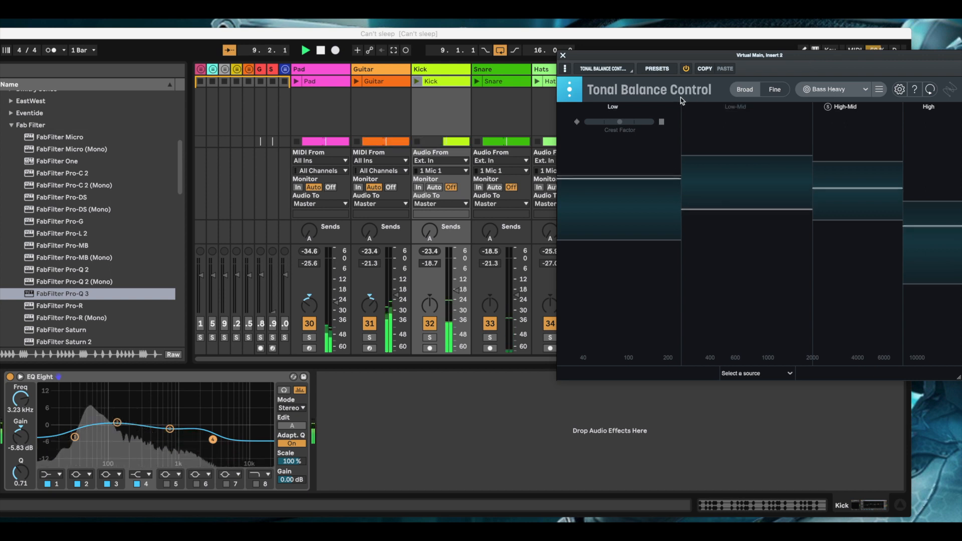
{"action": "left_click", "coordinate": [563, 55]}
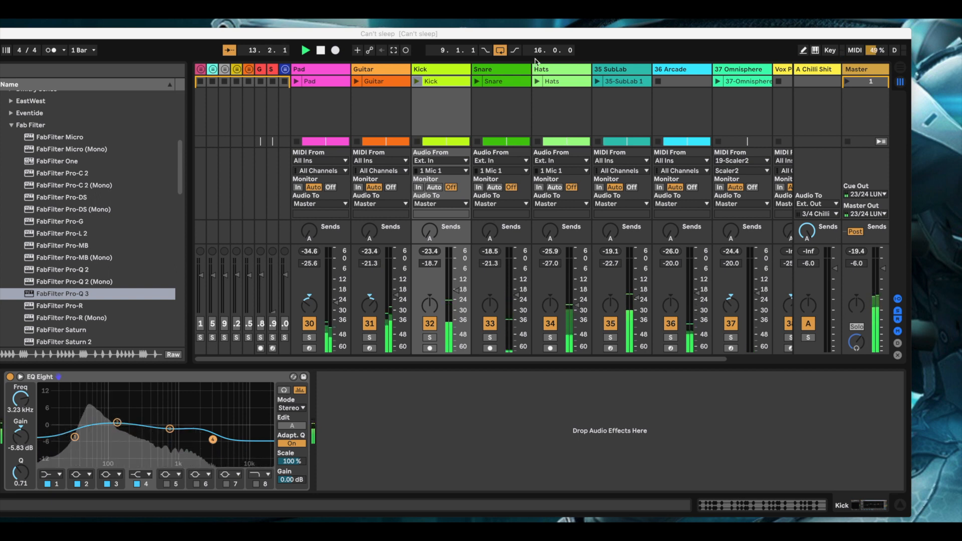
{"action": "key", "text": "space"}
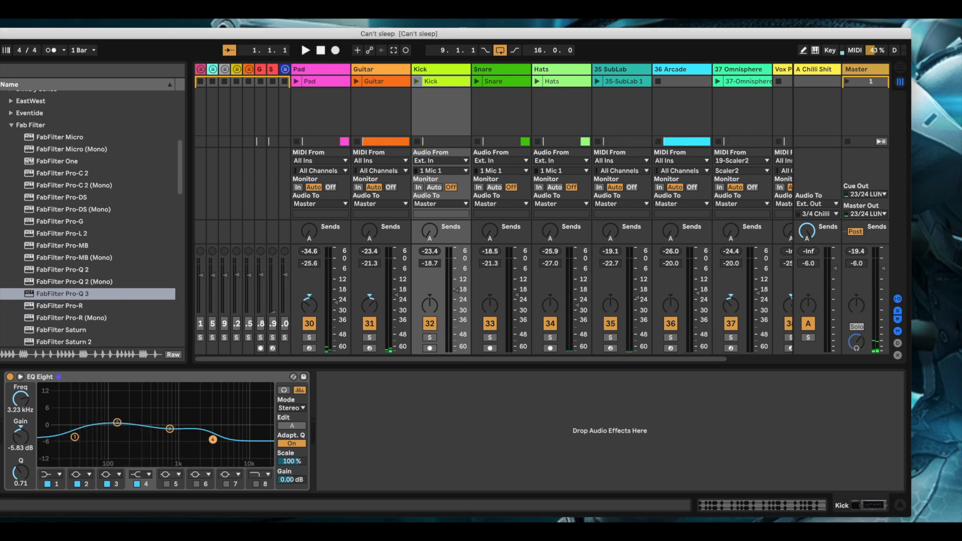
Open the Virtual Main's S1 Imager from the Console, set its width to about 1.12, and bring it into view during playback.
{"action": "left_click_drag", "start_coordinate": [961, 47], "coordinate": [611, 61]}
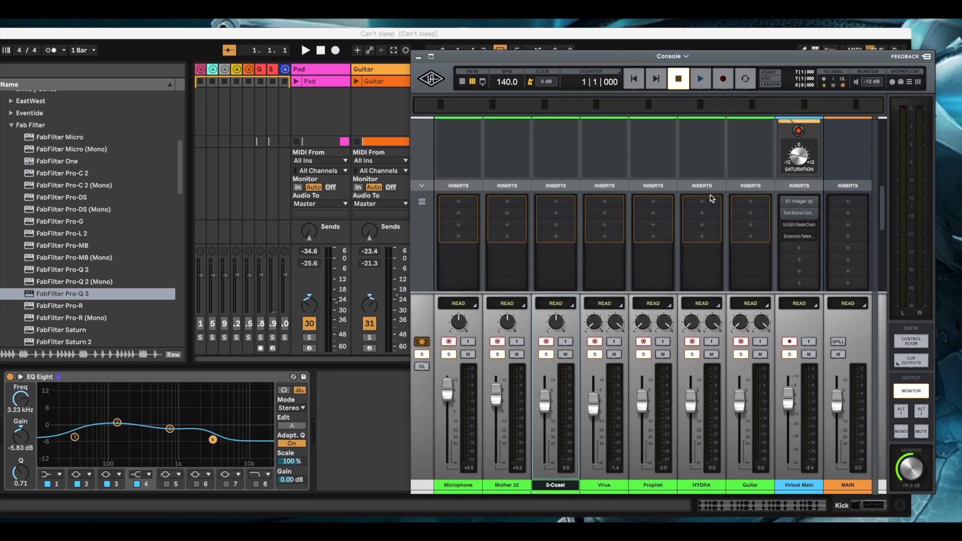
{"action": "left_click", "coordinate": [797, 202]}
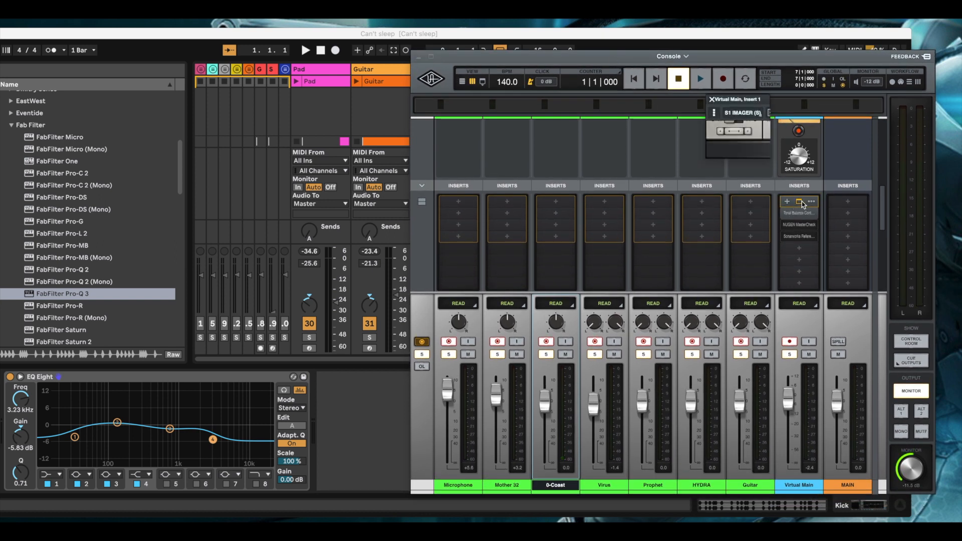
{"action": "left_click_drag", "start_coordinate": [746, 175], "coordinate": [746, 186]}
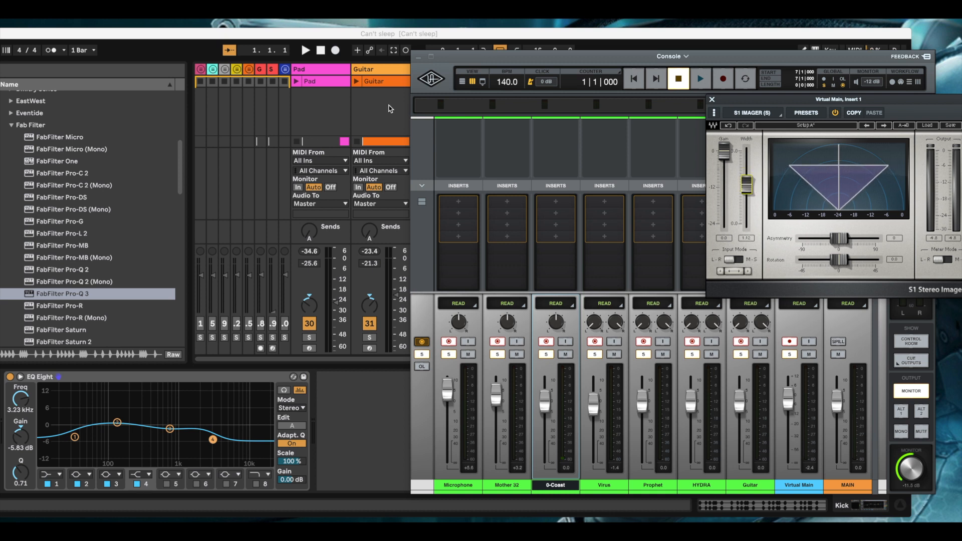
{"action": "left_click", "coordinate": [305, 50]}
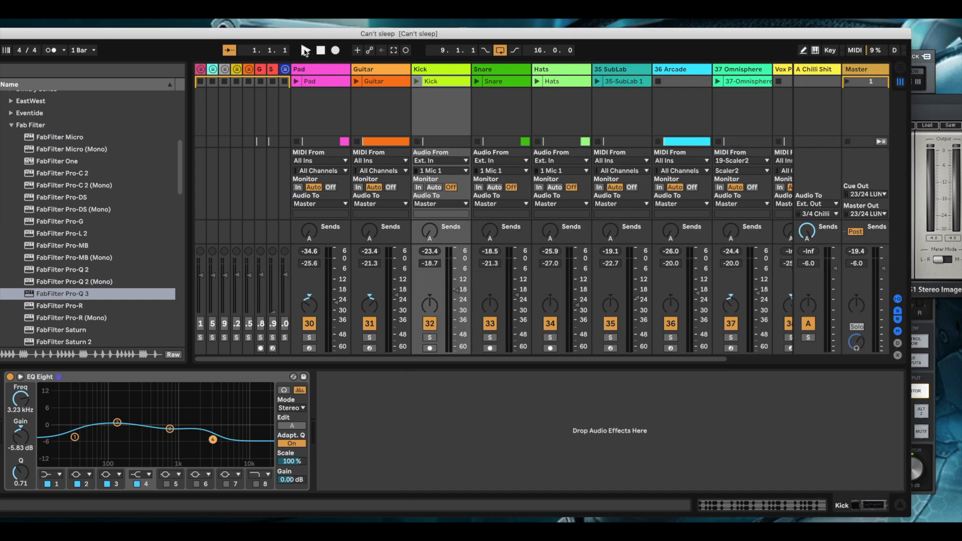
{"action": "left_click", "coordinate": [305, 50]}
{"action": "left_click", "coordinate": [940, 106]}
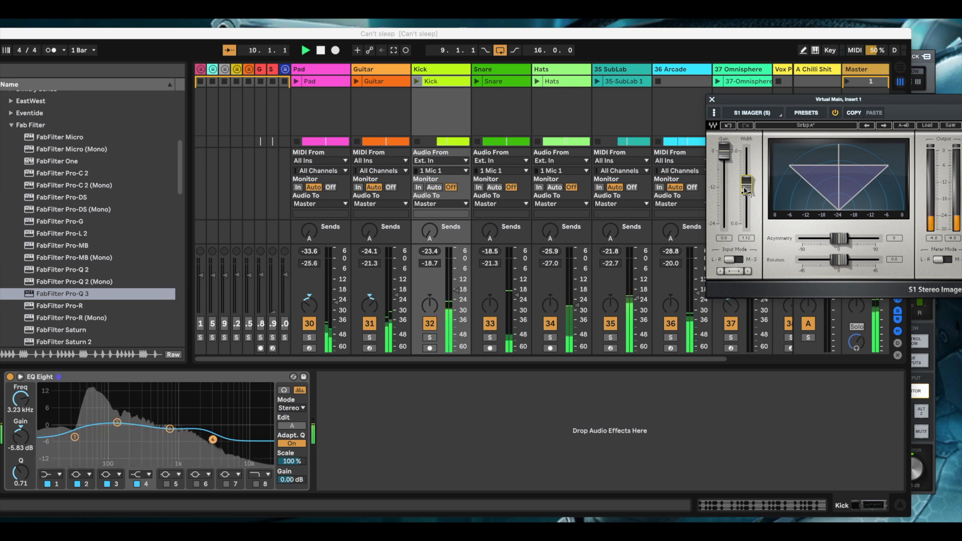
Close the S1 Imager, move the Console out of the way and minimize it, and stop playback in the project window.
{"action": "left_click", "coordinate": [711, 101]}
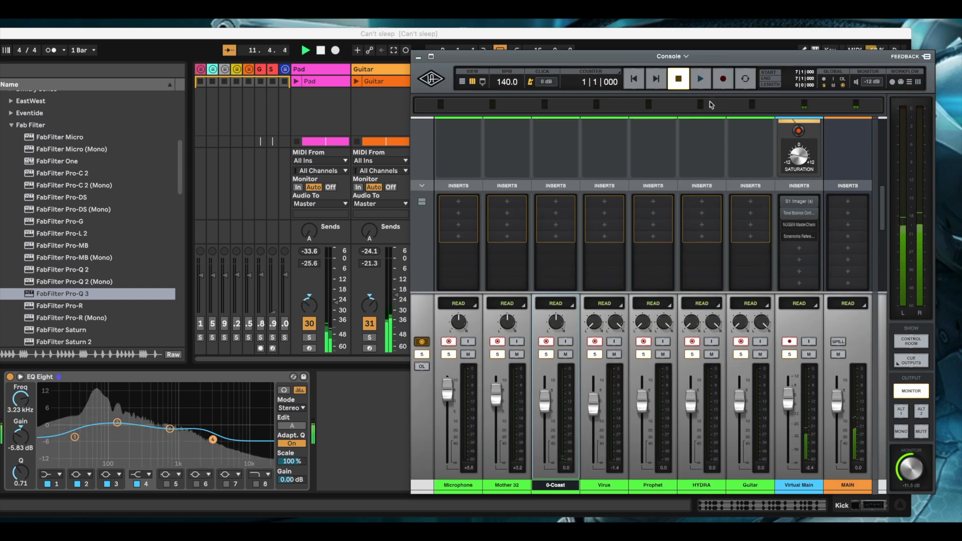
{"action": "left_click_drag", "start_coordinate": [703, 58], "coordinate": [961, 59]}
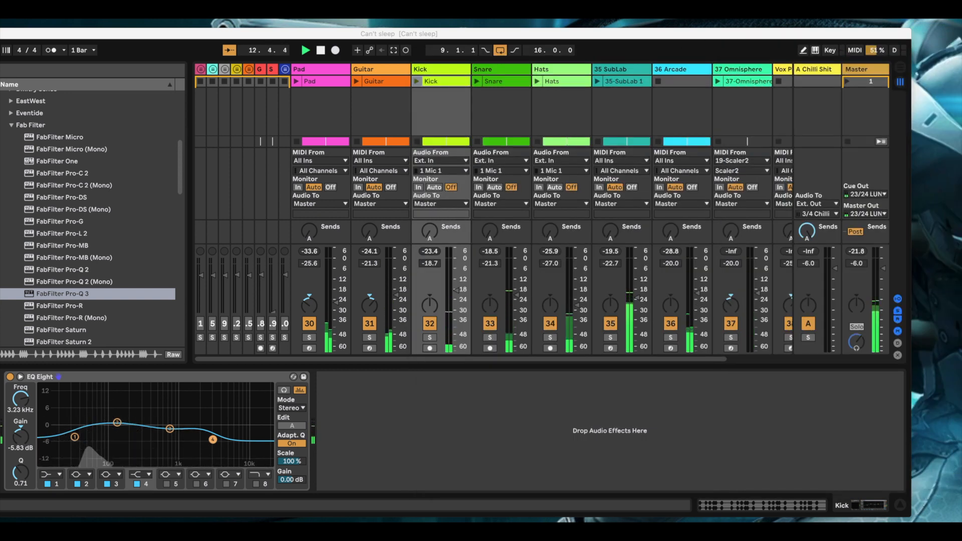
{"action": "key", "text": "super+m"}
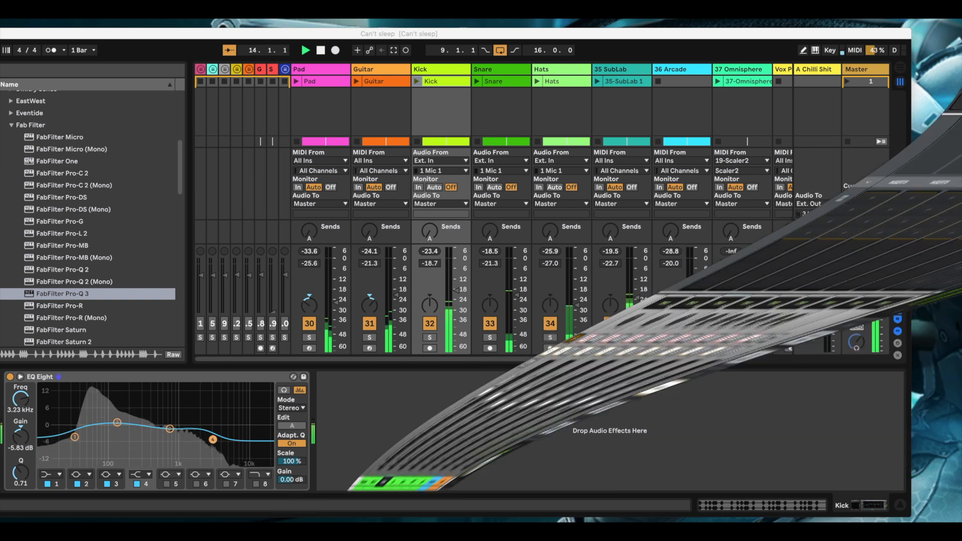
{"action": "left_click_drag", "start_coordinate": [818, 36], "coordinate": [850, 38]}
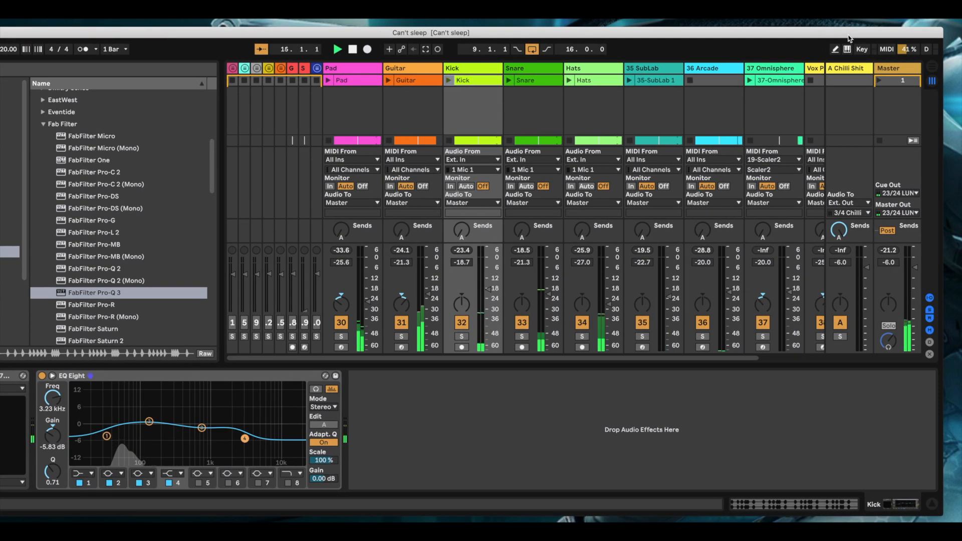
{"action": "left_click", "coordinate": [352, 49]}
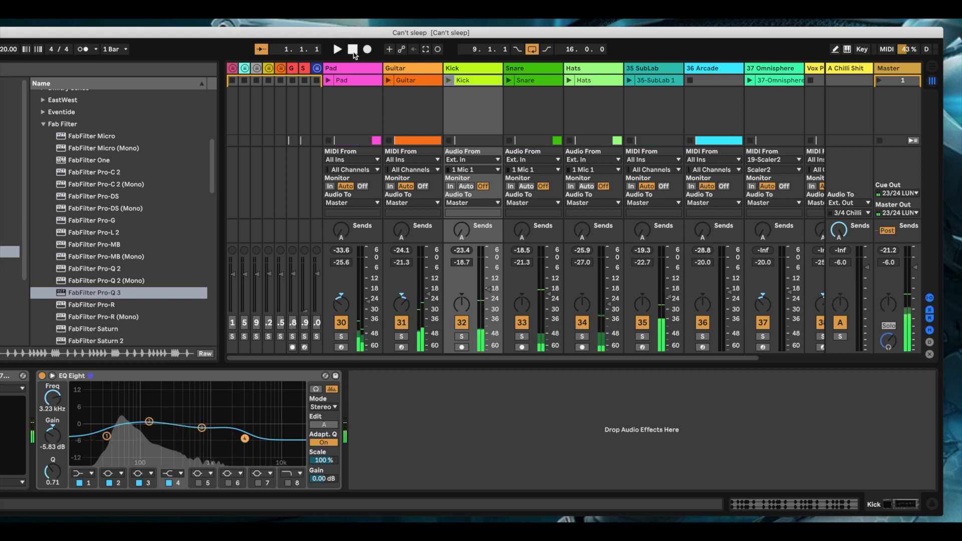
Select the 36 Arcade track and bring its effects chain into view.
{"action": "scroll", "coordinate": [551, 249], "scroll_direction": "right", "scroll_amount": 3}
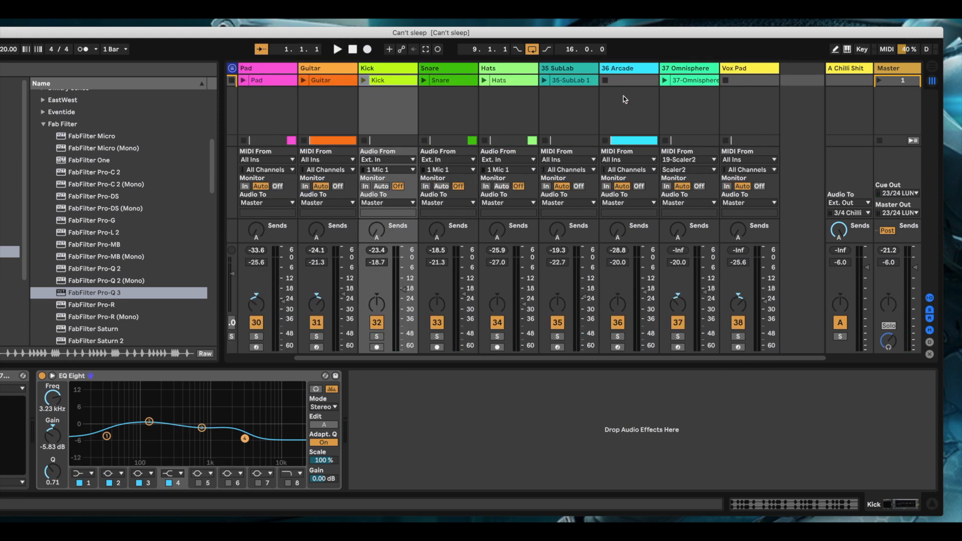
{"action": "left_click", "coordinate": [639, 69]}
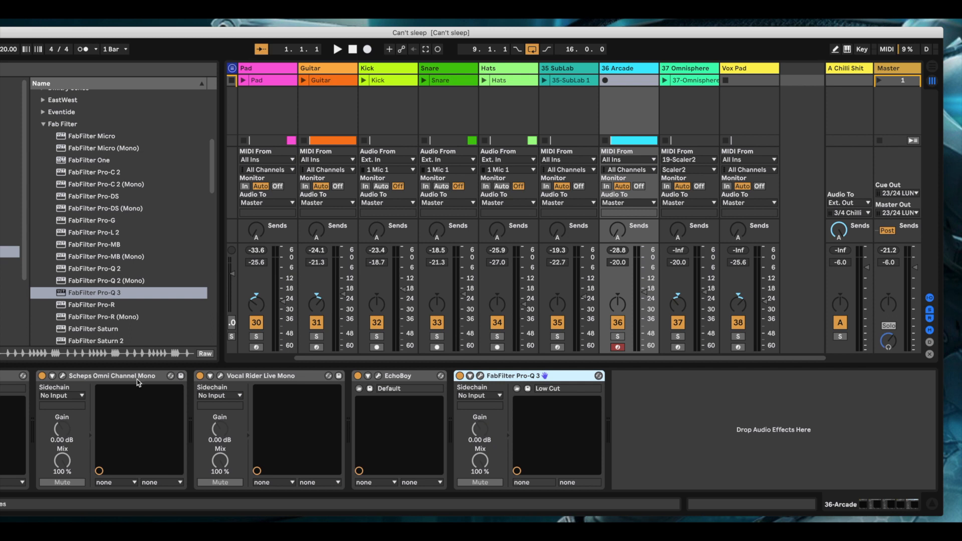
{"action": "left_click_drag", "start_coordinate": [509, 34], "coordinate": [527, 32]}
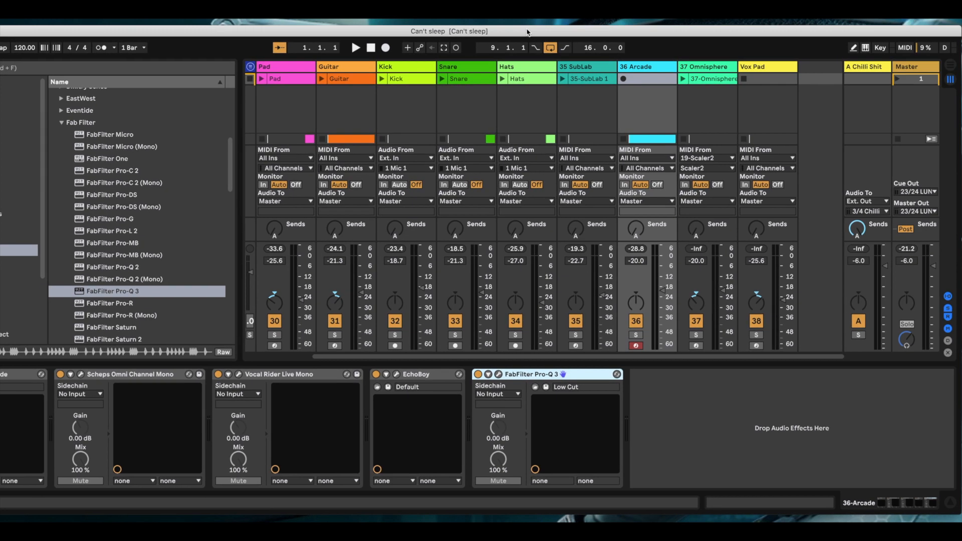
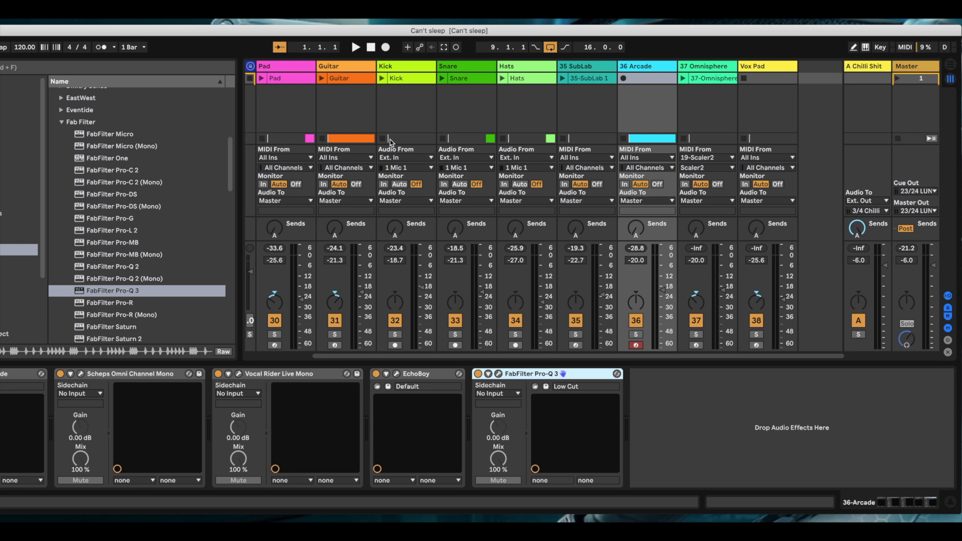
Open the FabFilter Pro-Q 3 on the Master track, place its window below the track headers, and start playback.
{"action": "left_click_drag", "start_coordinate": [806, 32], "coordinate": [807, 32]}
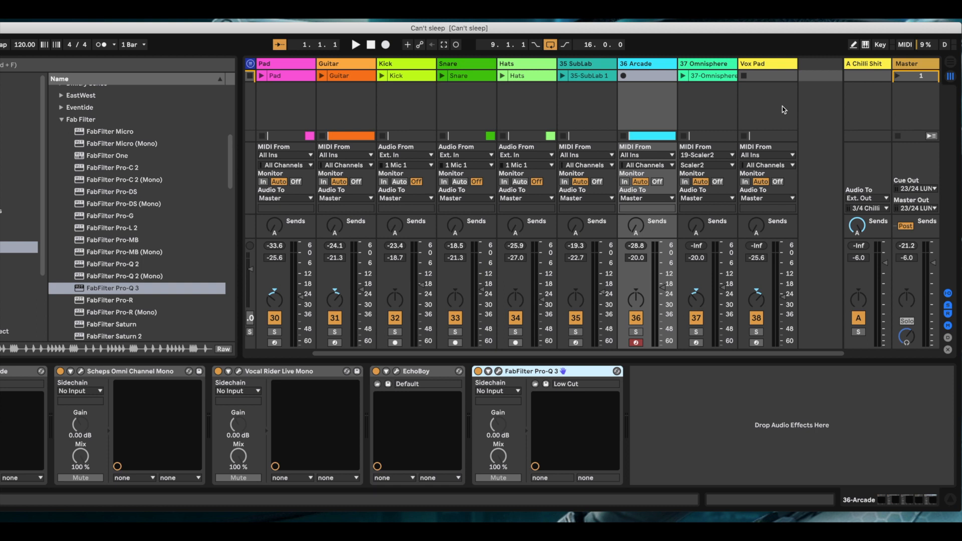
{"action": "scroll", "coordinate": [782, 106], "scroll_direction": "left", "scroll_amount": 5}
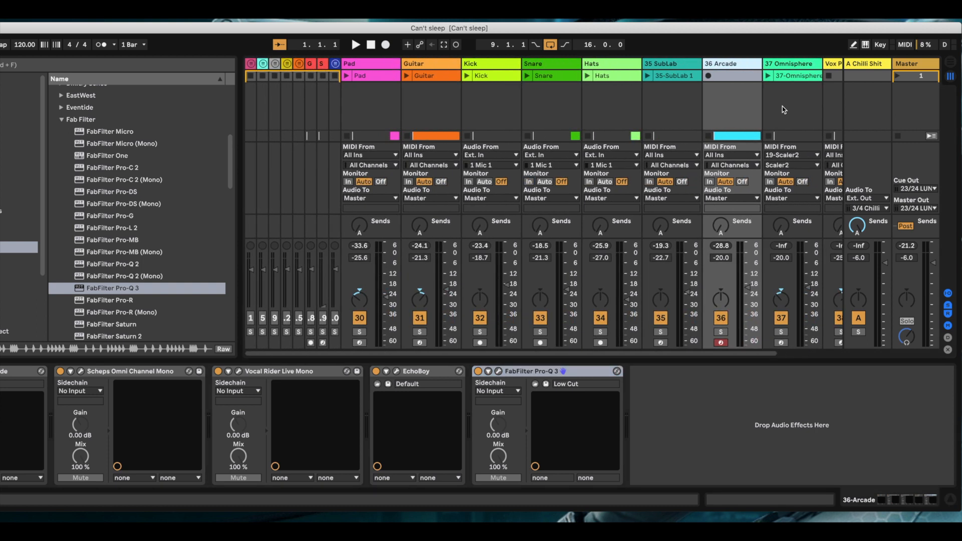
{"action": "scroll", "coordinate": [782, 106], "scroll_direction": "right", "scroll_amount": 5}
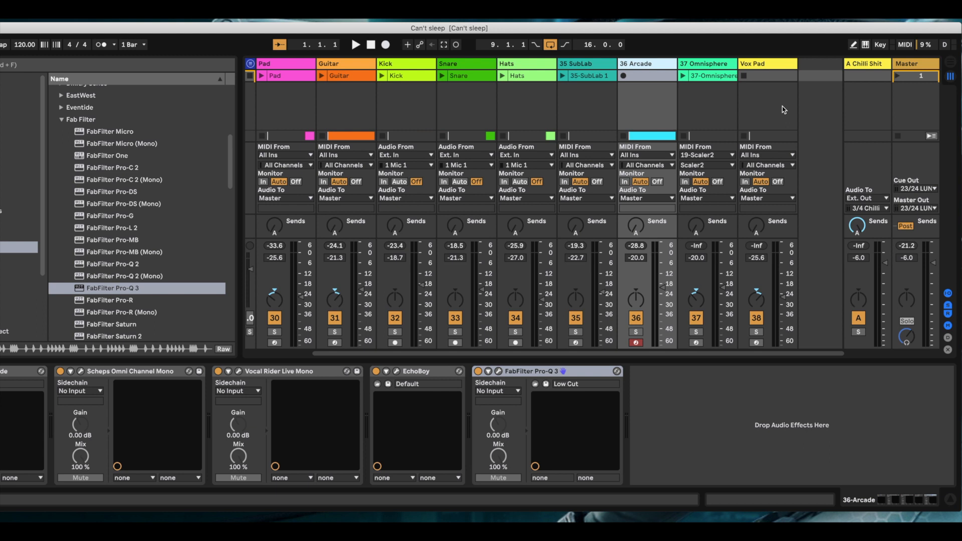
{"action": "left_click", "coordinate": [923, 66]}
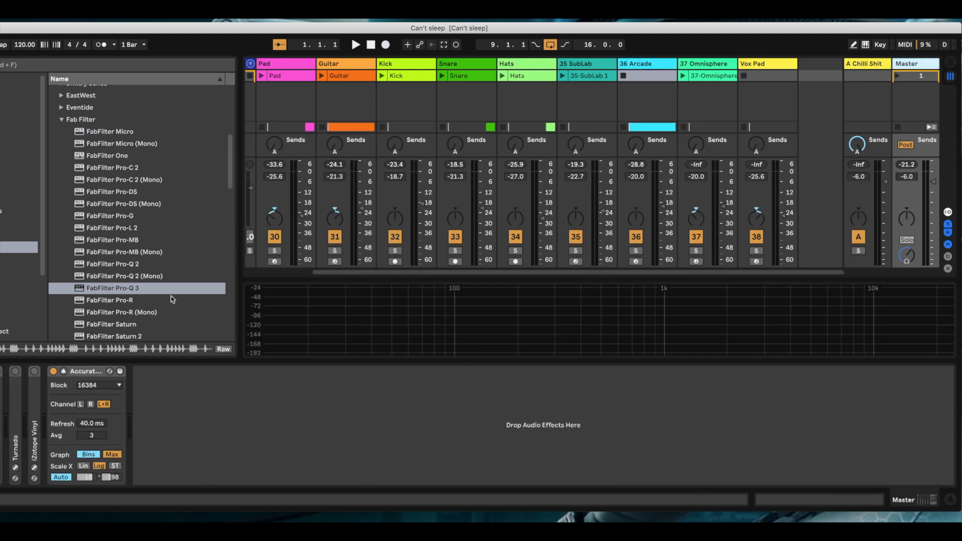
{"action": "left_click", "coordinate": [1, 467]}
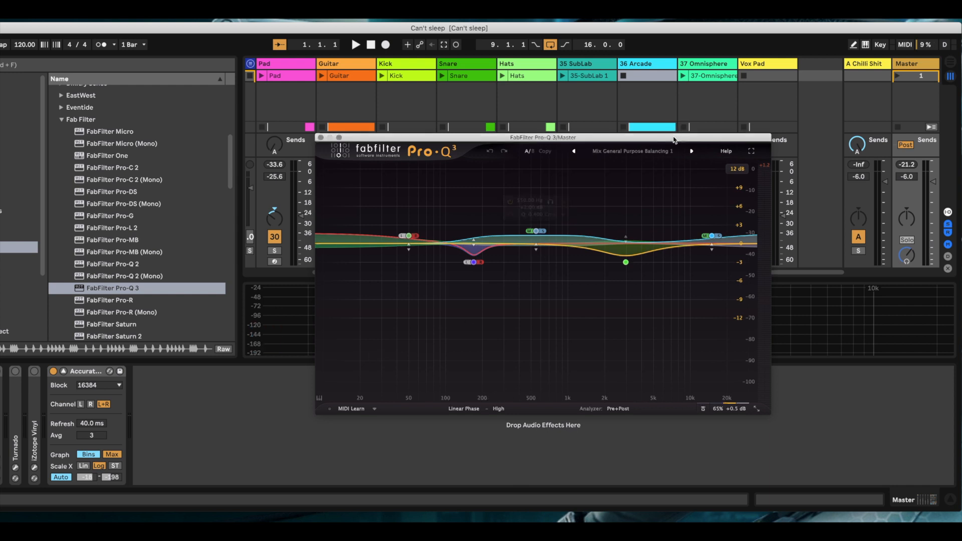
{"action": "left_click_drag", "start_coordinate": [673, 134], "coordinate": [739, 163]}
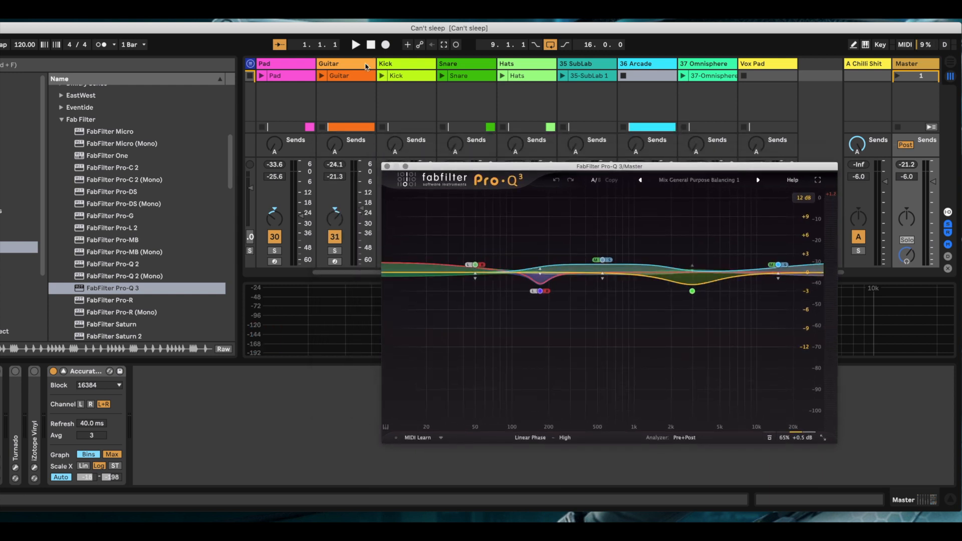
{"action": "left_click", "coordinate": [371, 46]}
{"action": "key", "text": "space"}
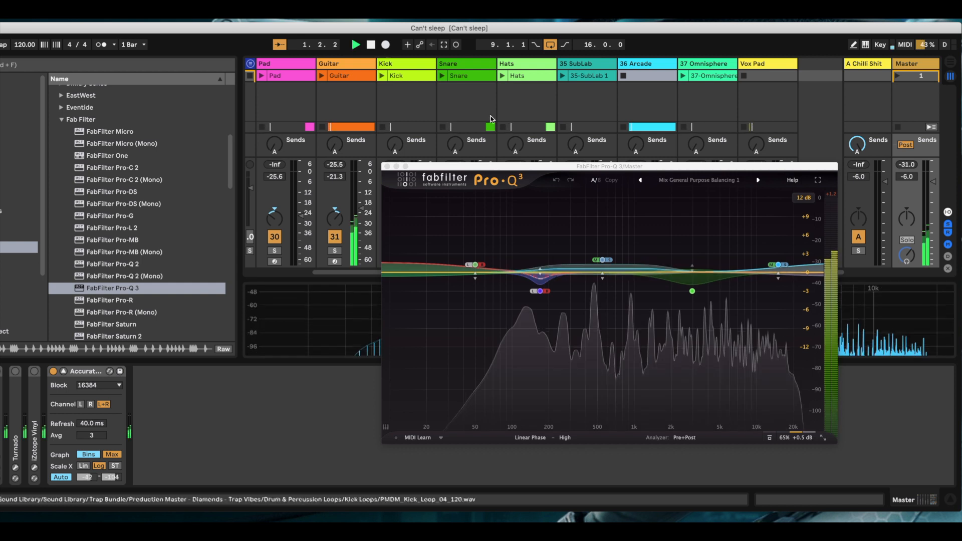
Examine the Master Pro-Q 3's high shelf, 550 Hz and 2970 Hz bands, audition the 2970 Hz band solo, and close the EQ.
{"action": "left_click", "coordinate": [778, 264]}
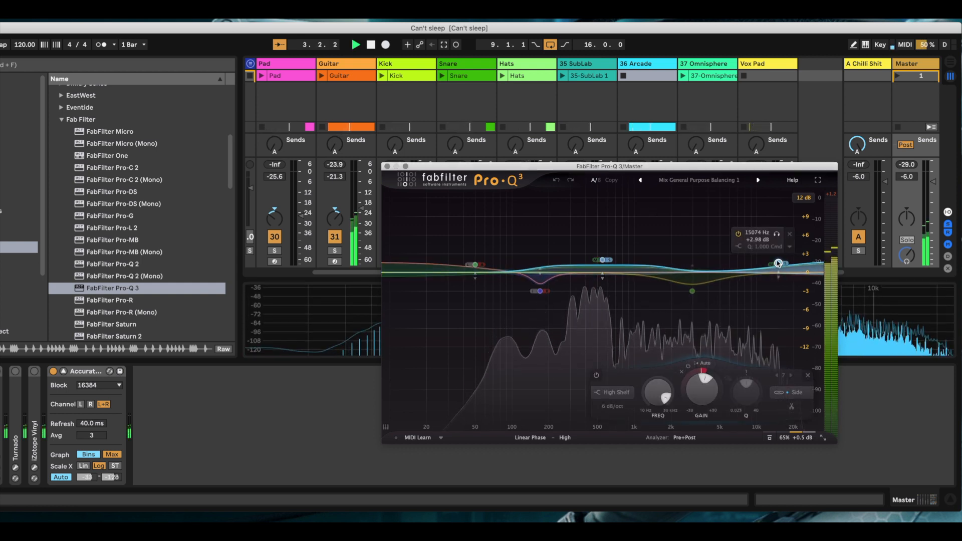
{"action": "left_click", "coordinate": [771, 265]}
{"action": "left_click_drag", "start_coordinate": [771, 265], "coordinate": [774, 267]}
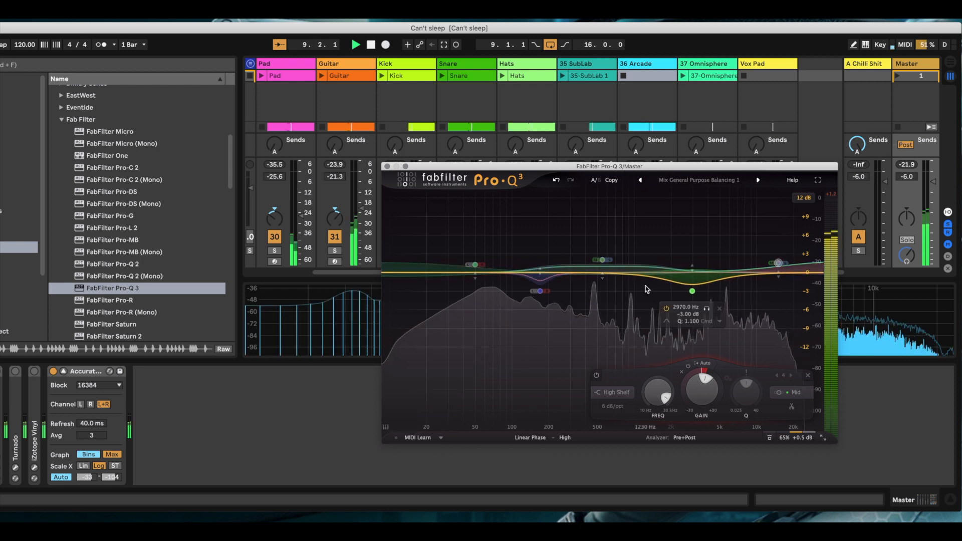
{"action": "left_click", "coordinate": [602, 260]}
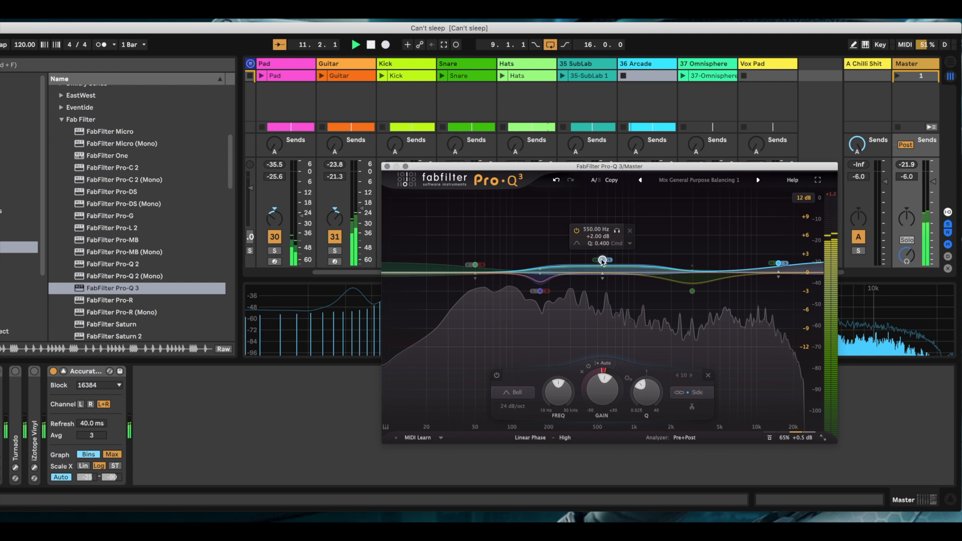
{"action": "left_click", "coordinate": [692, 291]}
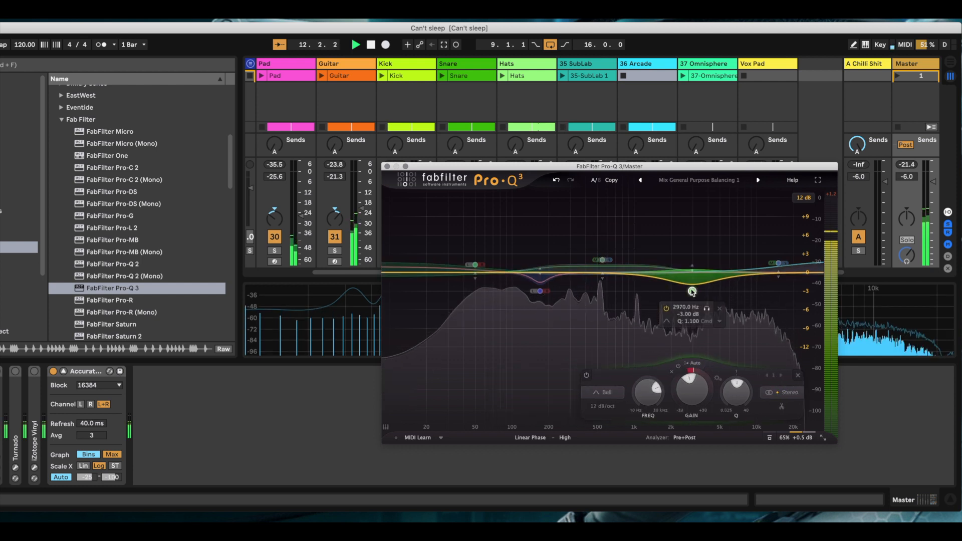
{"action": "left_click", "coordinate": [707, 308]}
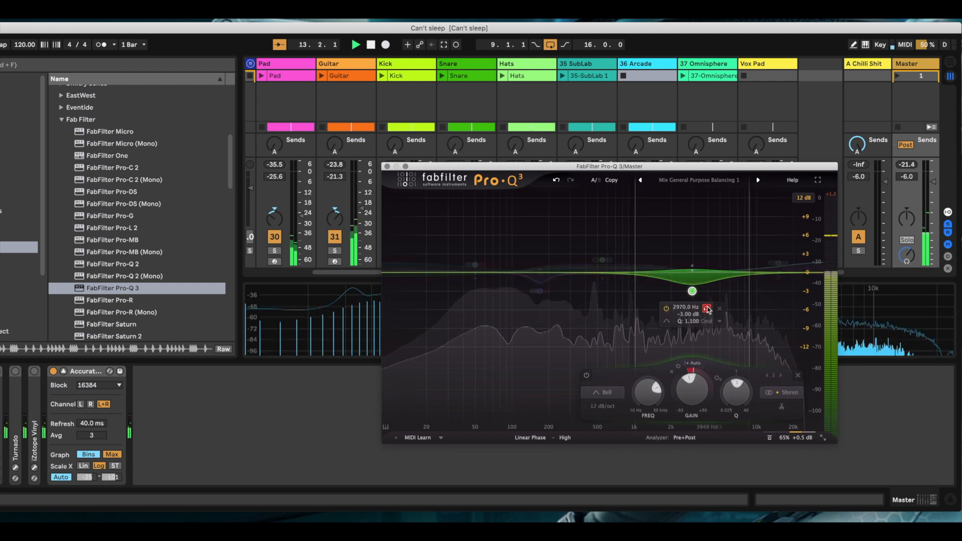
{"action": "mouse_move", "coordinate": [615, 265]}
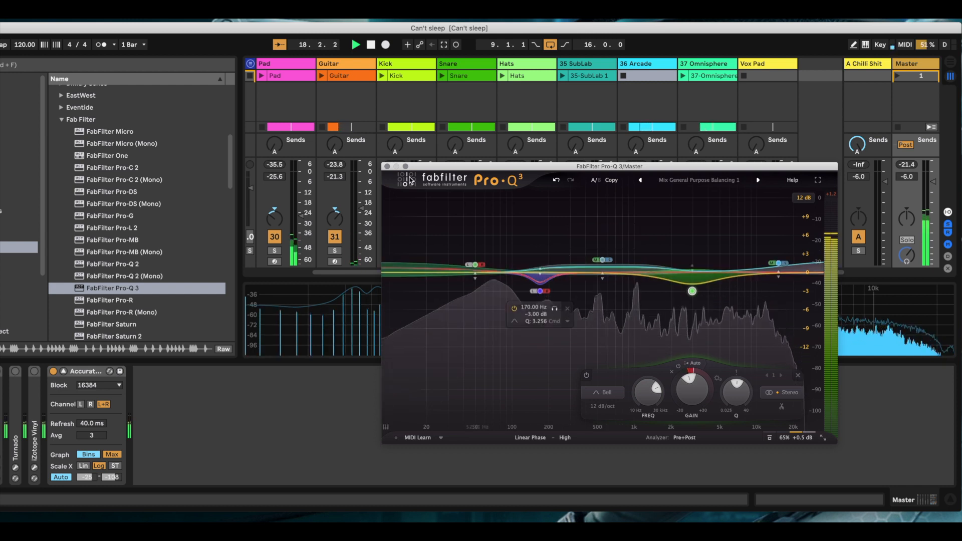
{"action": "left_click", "coordinate": [387, 167]}
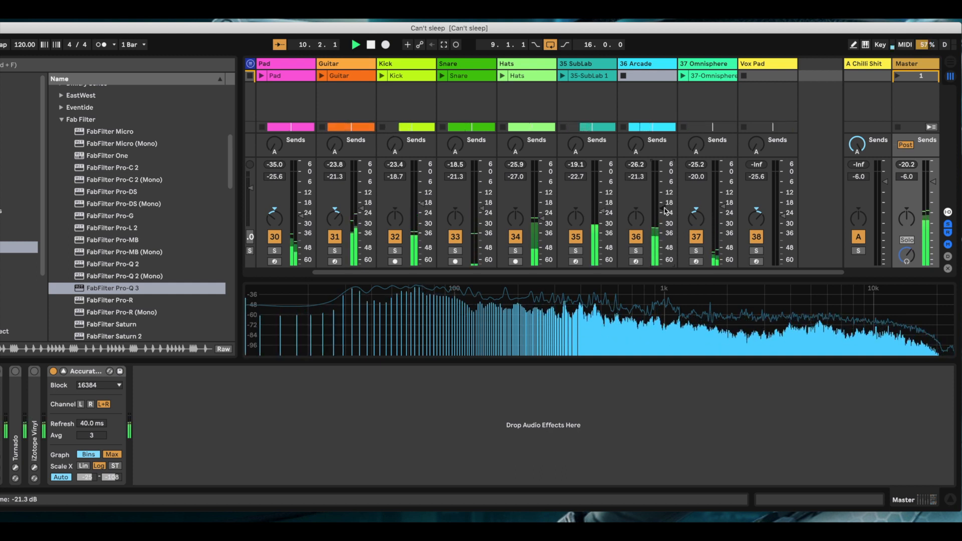
Open Vocal Rider Live Mono on the 36 Arcade track and load its Smooth Ride preset.
{"action": "left_click", "coordinate": [666, 80]}
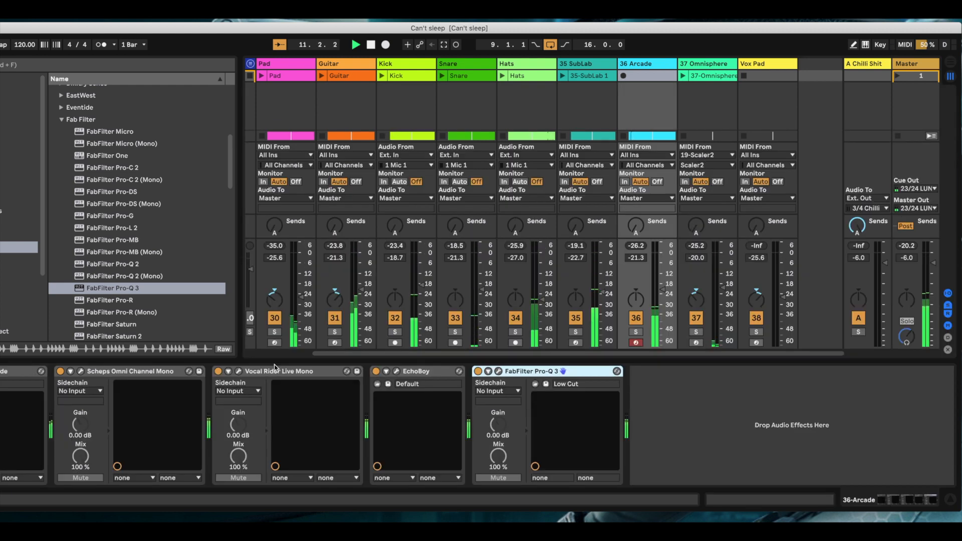
{"action": "left_click", "coordinate": [238, 371]}
{"action": "left_click_drag", "start_coordinate": [700, 286], "coordinate": [700, 300]}
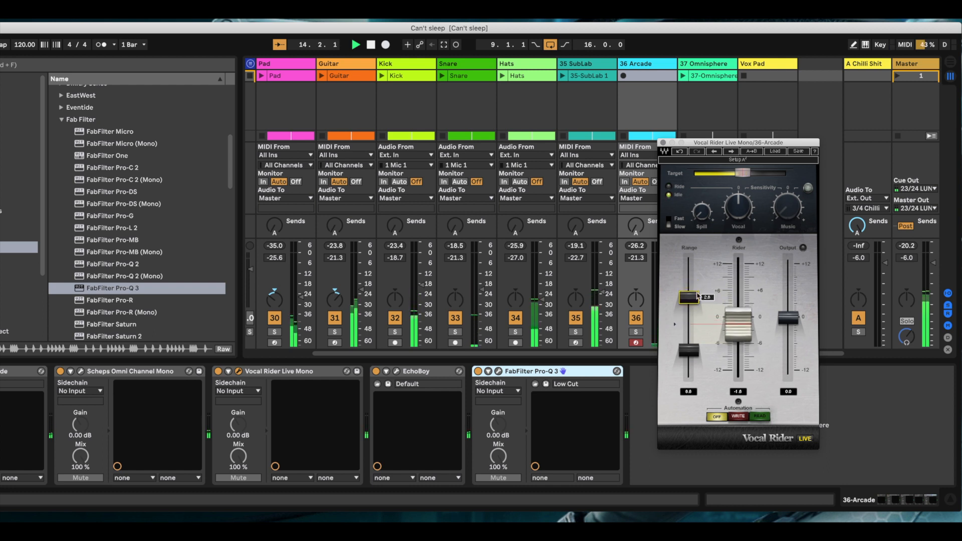
{"action": "left_click", "coordinate": [775, 151]}
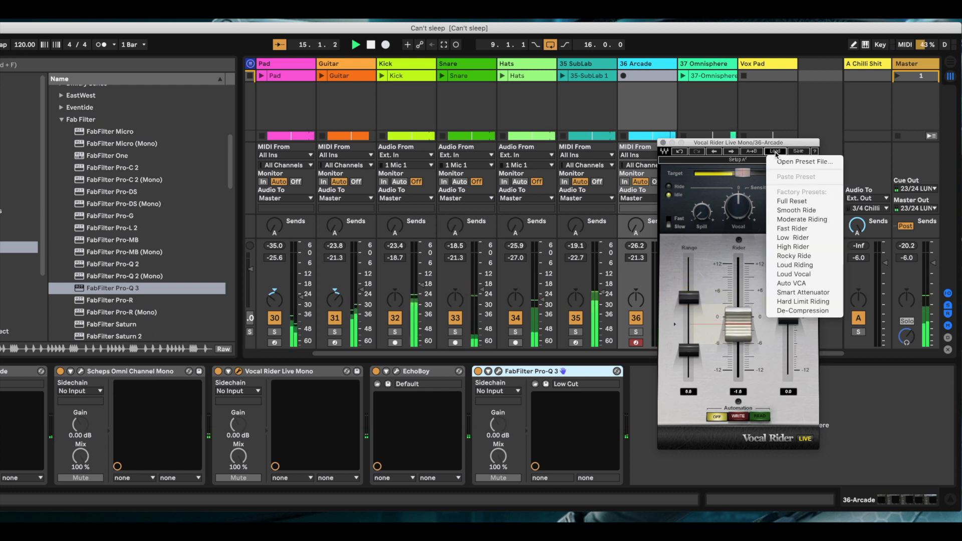
{"action": "left_click", "coordinate": [794, 209]}
Fine-tune the upper range limit in Vocal Rider Live Mono and close the plug-in.
{"action": "left_click_drag", "start_coordinate": [697, 300], "coordinate": [693, 296]}
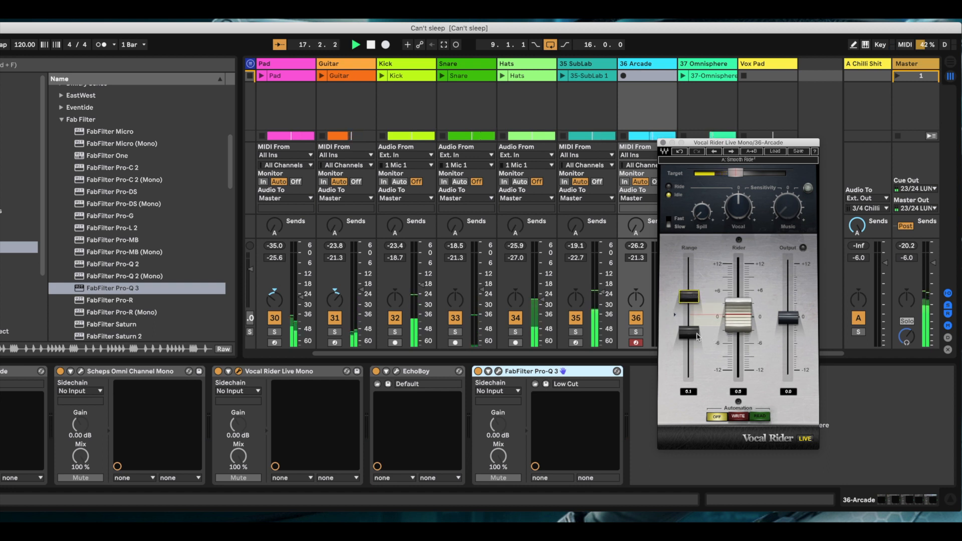
{"action": "mouse_move", "coordinate": [697, 336]}
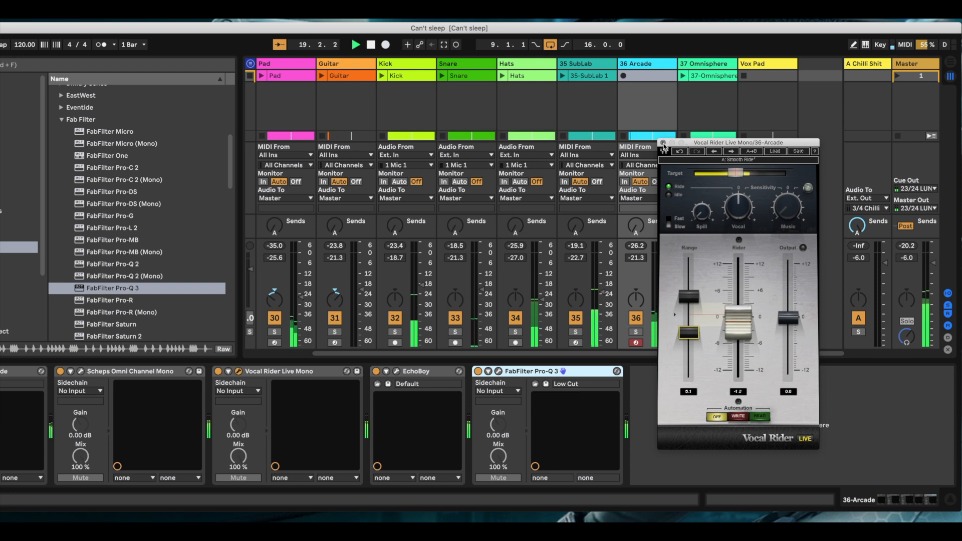
{"action": "left_click", "coordinate": [663, 143]}
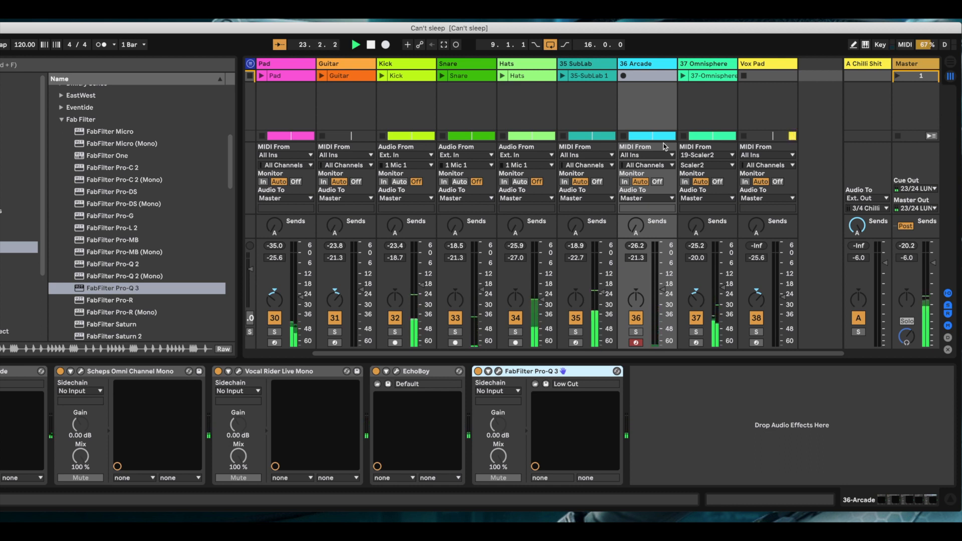
Stop playback, return to the song start and narrow the browser to make more room for the mixer tracks.
{"action": "scroll", "coordinate": [664, 147], "scroll_direction": "left", "scroll_amount": 3}
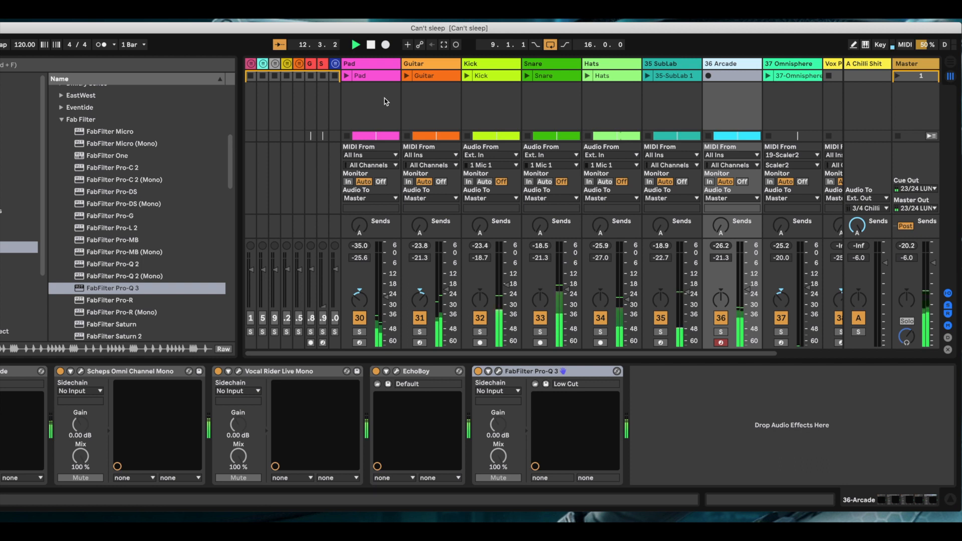
{"action": "left_click", "coordinate": [371, 45]}
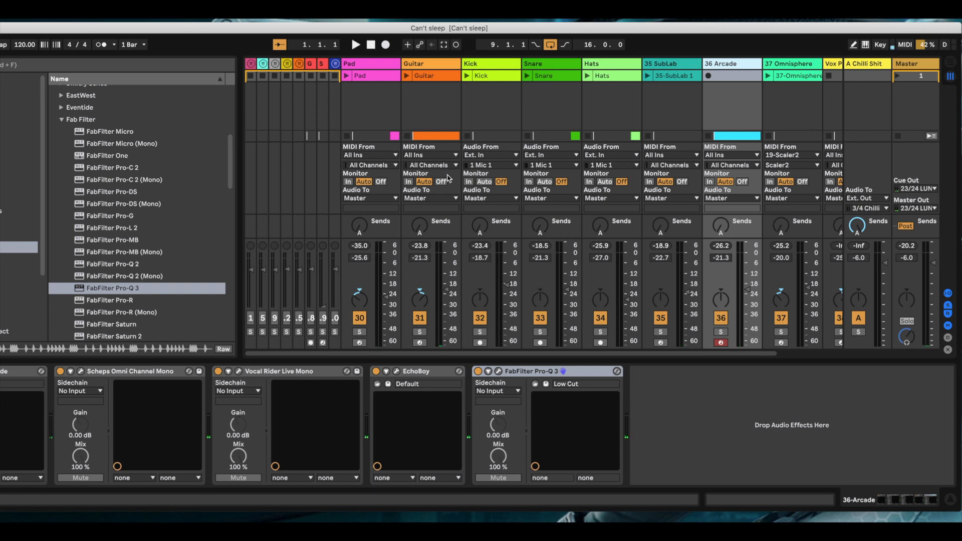
{"action": "scroll", "coordinate": [447, 178], "scroll_direction": "right", "scroll_amount": 3}
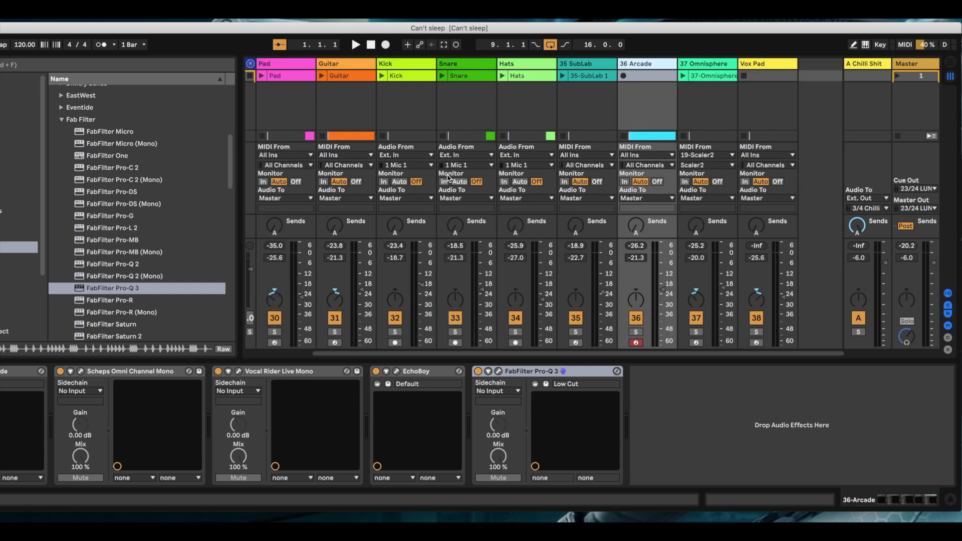
{"action": "left_click_drag", "start_coordinate": [240, 202], "coordinate": [186, 201]}
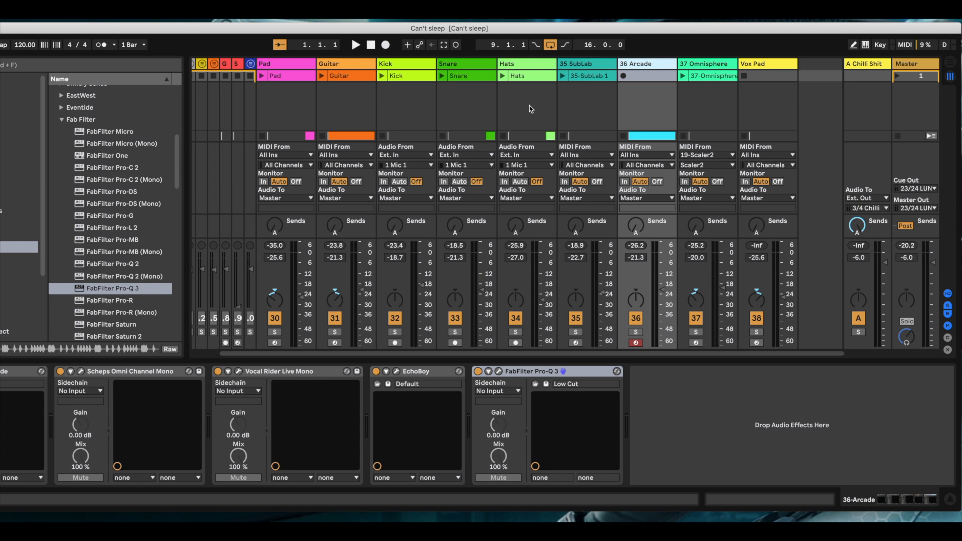
Select the Hats track, play the song from the start and switch to Arrangement View.
{"action": "left_click", "coordinate": [544, 300]}
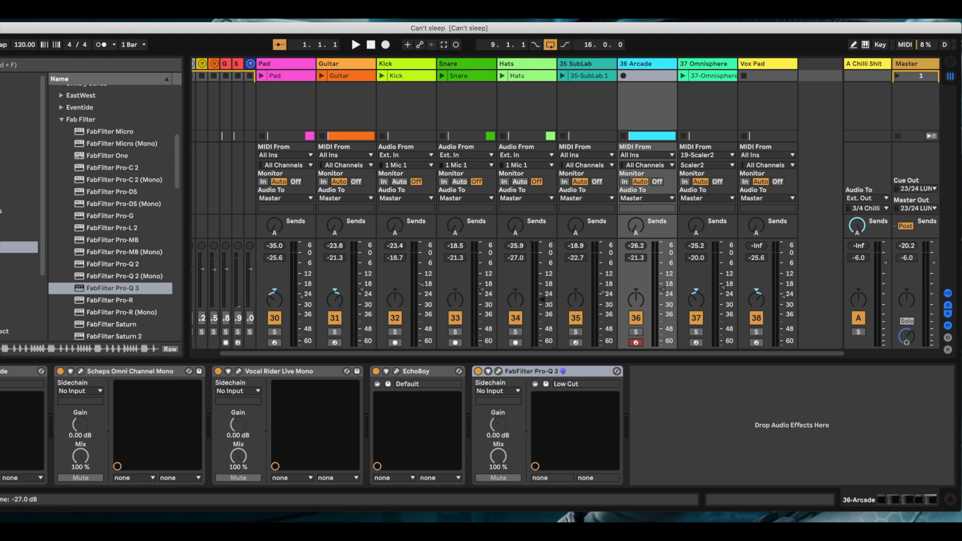
{"action": "left_click", "coordinate": [527, 68]}
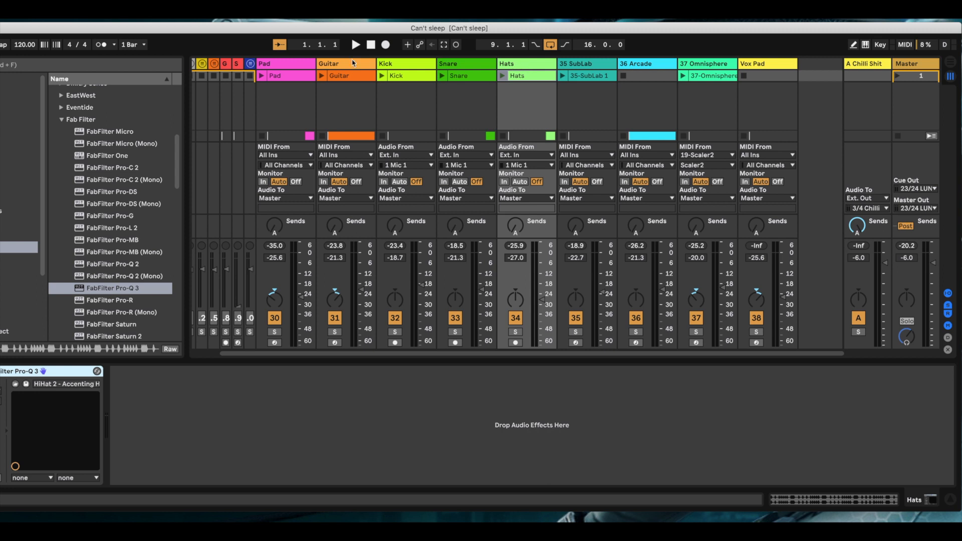
{"action": "left_click", "coordinate": [356, 45]}
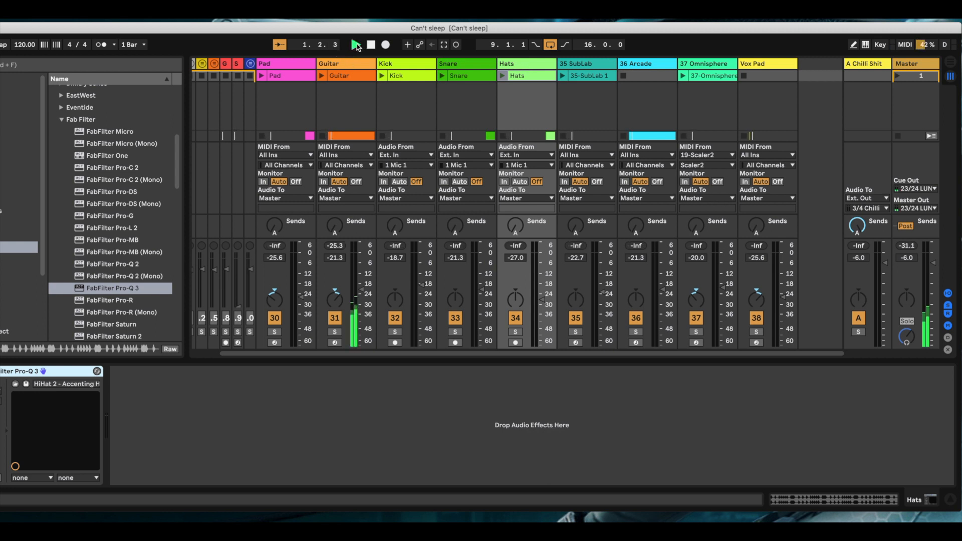
{"action": "left_click", "coordinate": [949, 66]}
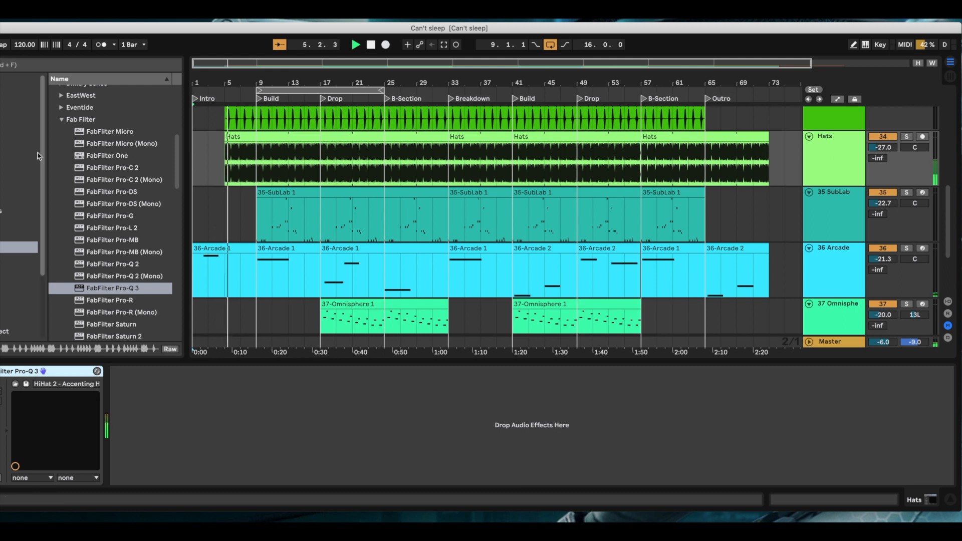
Collapse the Fab Filter folder, look through the VST plug-in vendor list and stop playback.
{"action": "left_click", "coordinate": [63, 120]}
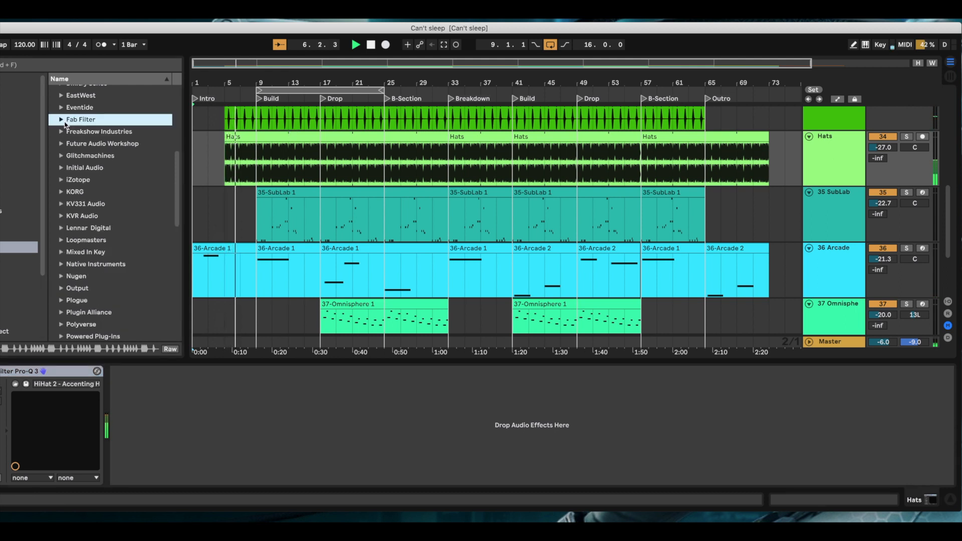
{"action": "scroll", "coordinate": [110, 196], "scroll_direction": "up", "scroll_amount": 8}
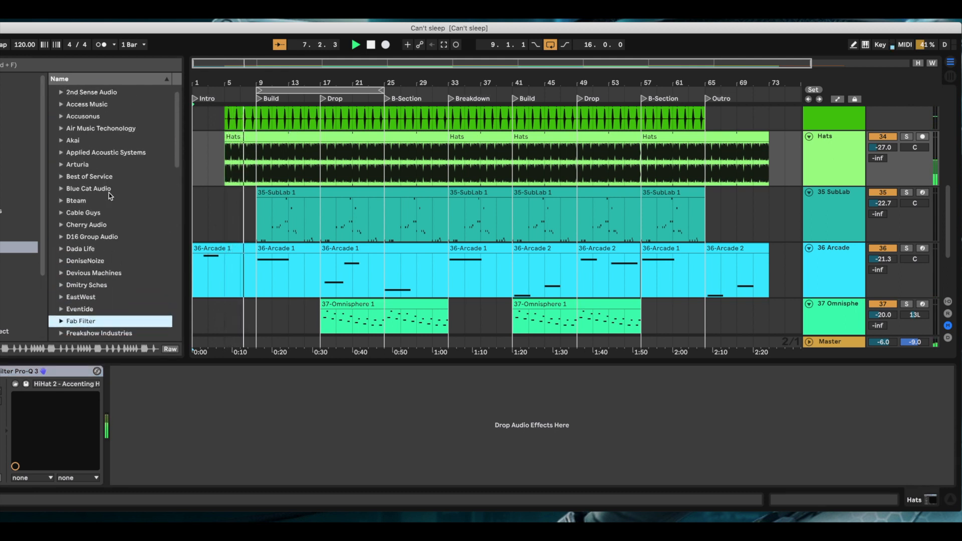
{"action": "scroll", "coordinate": [111, 195], "scroll_direction": "up", "scroll_amount": 1}
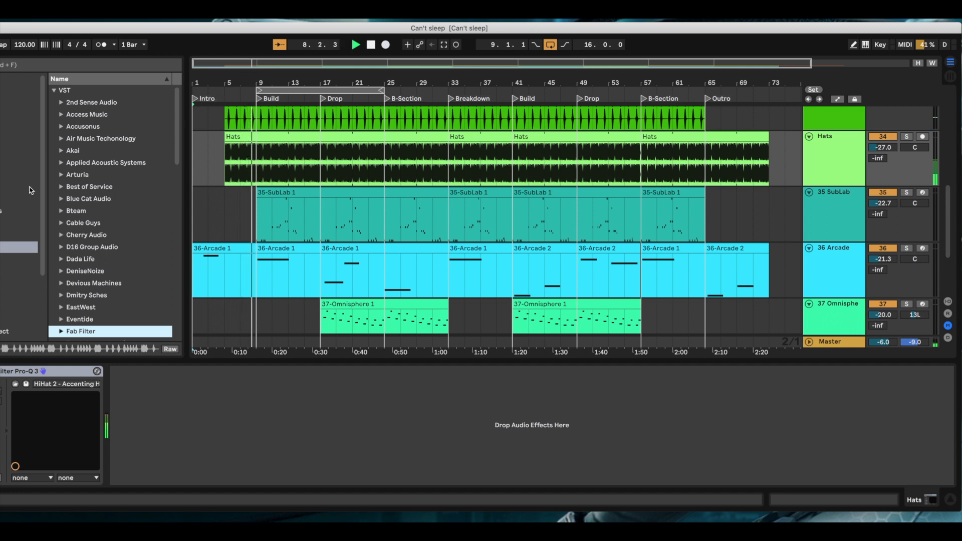
{"action": "scroll", "coordinate": [84, 234], "scroll_direction": "down", "scroll_amount": 3}
{"action": "scroll", "coordinate": [84, 233], "scroll_direction": "down", "scroll_amount": 5}
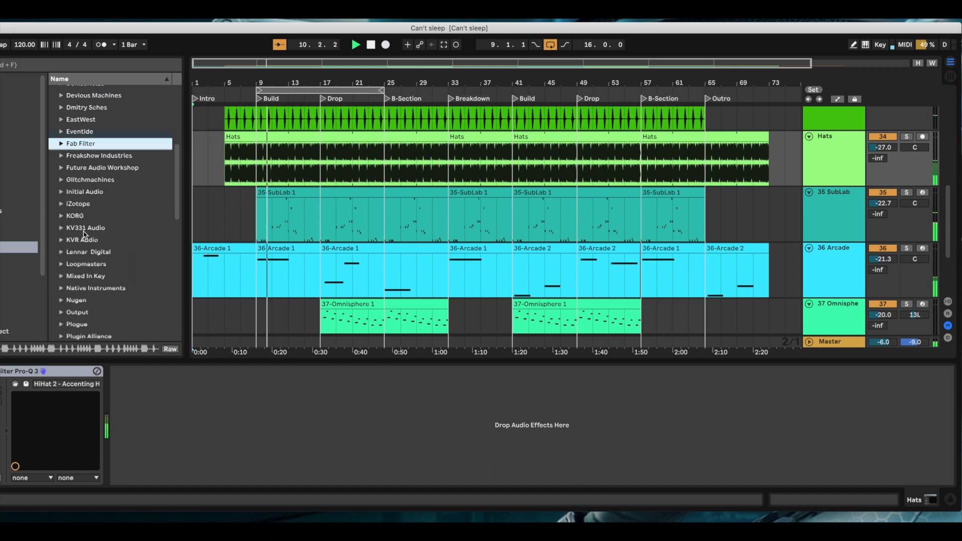
{"action": "scroll", "coordinate": [85, 234], "scroll_direction": "down", "scroll_amount": 1}
{"action": "left_click", "coordinate": [371, 45]}
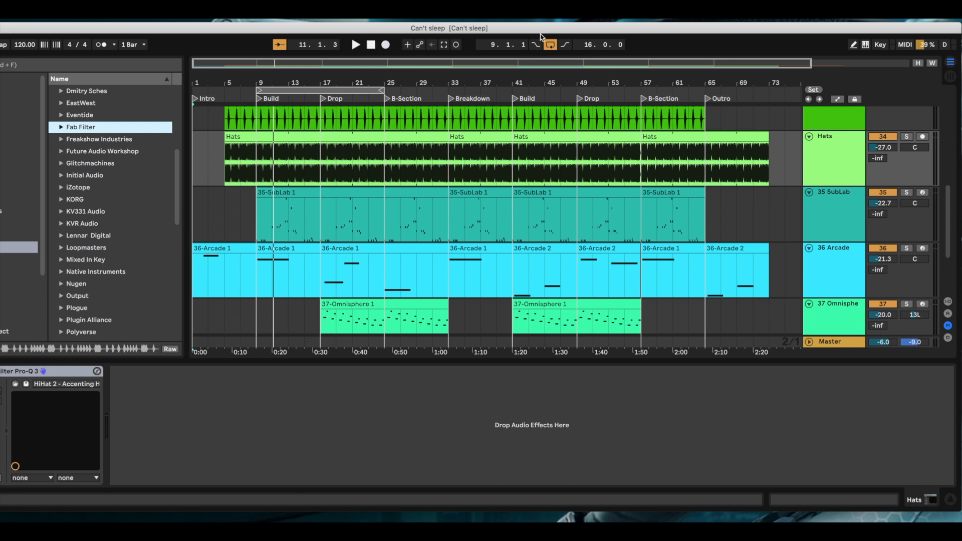
Return to Session View, pan the Snare track slightly off centre and select the Hats track.
{"action": "left_click", "coordinate": [950, 79]}
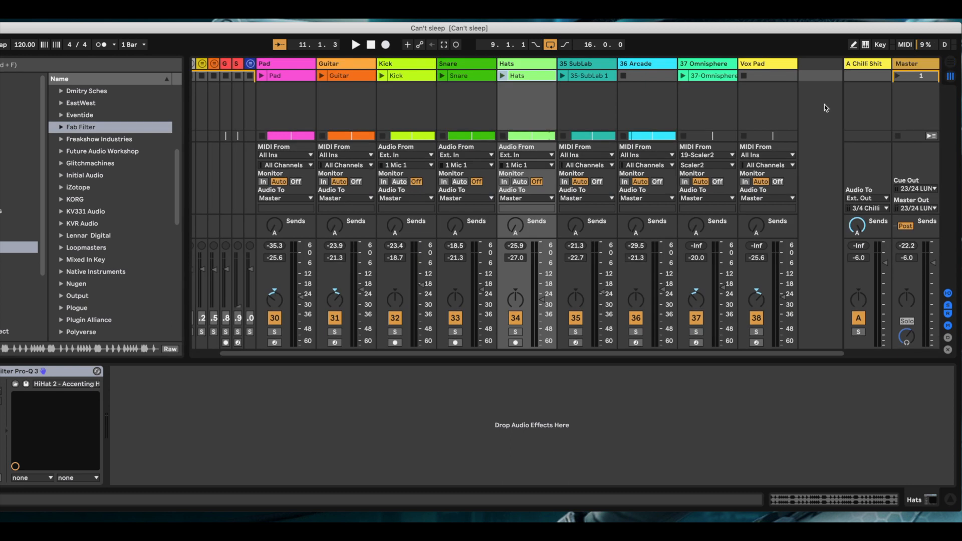
{"action": "left_click", "coordinate": [454, 294]}
{"action": "left_click", "coordinate": [525, 64]}
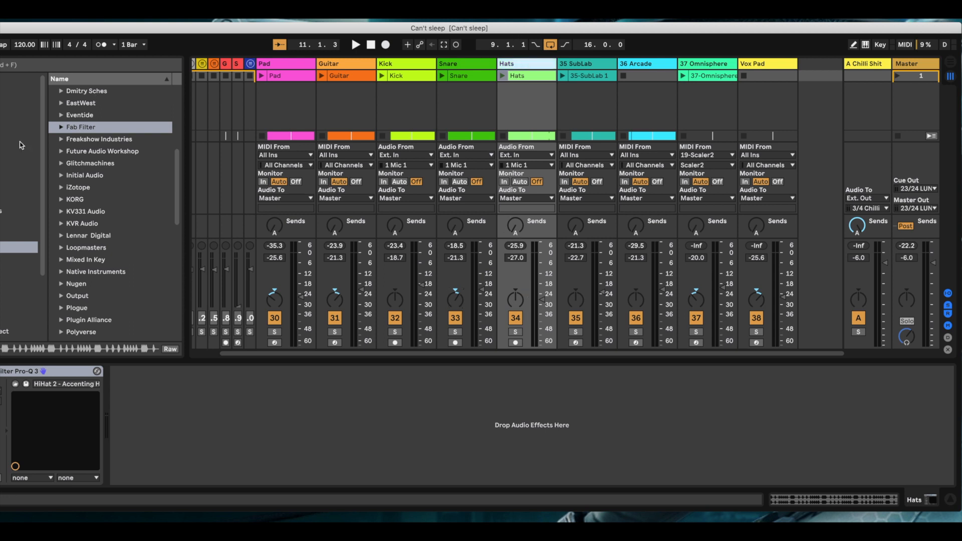
Add PanCake2 from the Cable Guys folder to the end of the Hats track's effects chain.
{"action": "scroll", "coordinate": [94, 165], "scroll_direction": "up", "scroll_amount": 5}
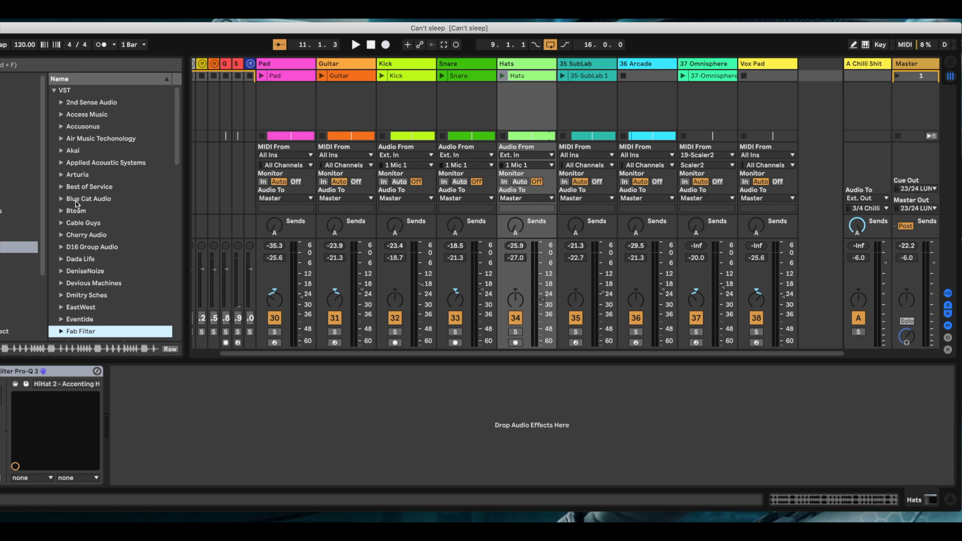
{"action": "left_click", "coordinate": [60, 223]}
{"action": "left_click_drag", "start_coordinate": [92, 290], "coordinate": [152, 406]}
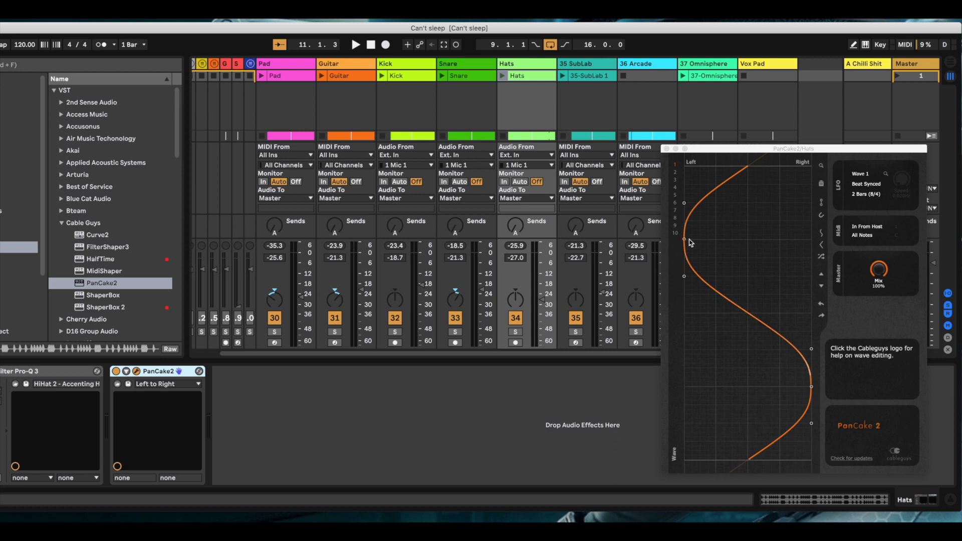
Reshape the PanCake2 wave by pulling its left peak to about 2.0L and its right peak far left, and close the plug-in.
{"action": "left_click_drag", "start_coordinate": [685, 240], "coordinate": [747, 252]}
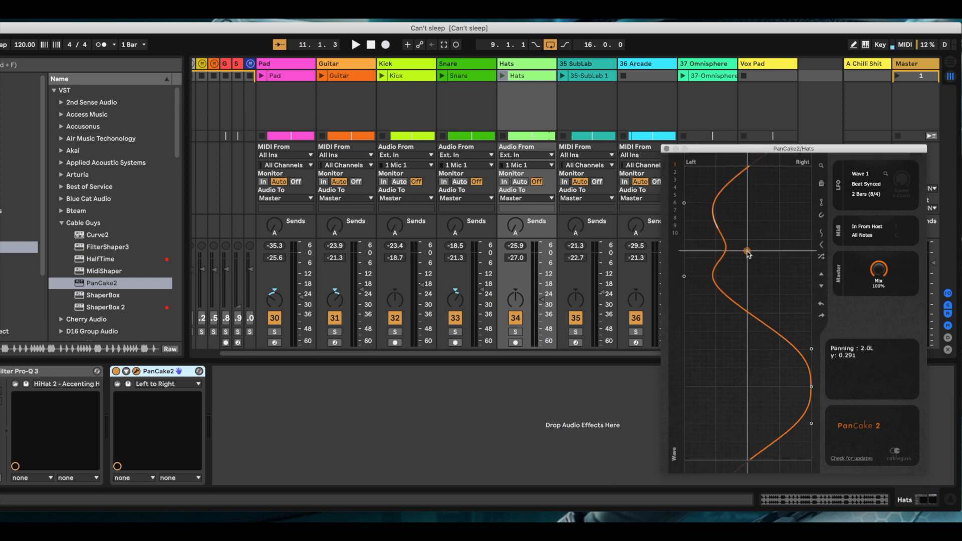
{"action": "left_click_drag", "start_coordinate": [811, 387], "coordinate": [683, 399]}
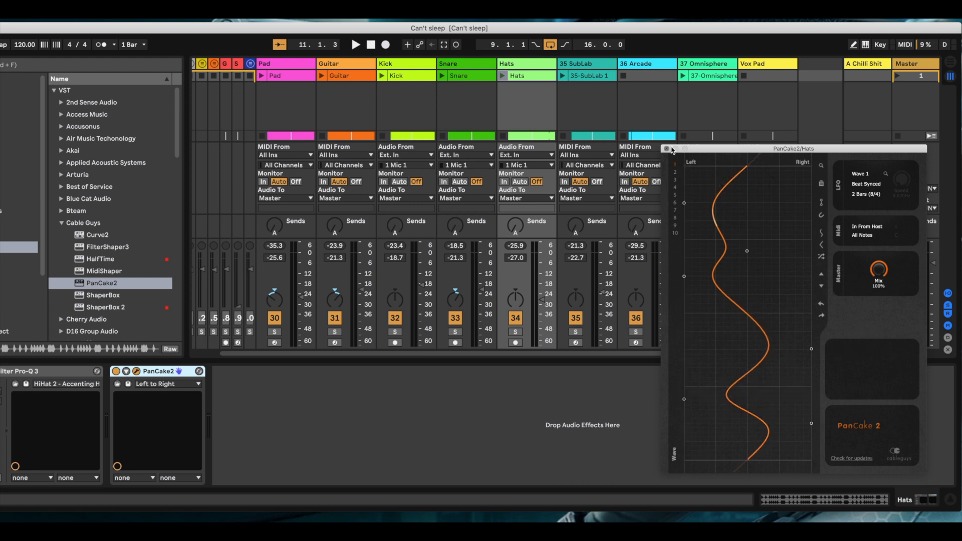
{"action": "left_click", "coordinate": [667, 149]}
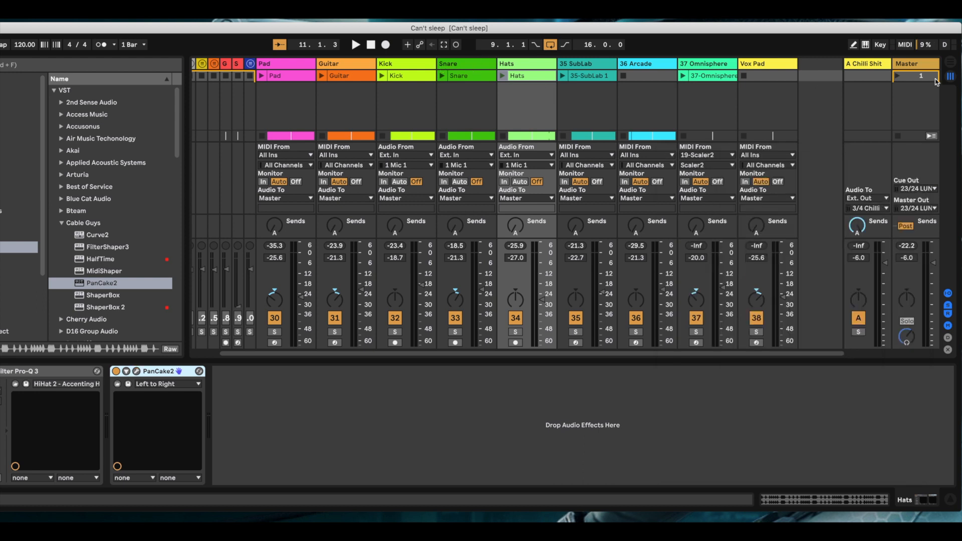
Listen to the arrangement from the Build marker, and stop playback back at the song start.
{"action": "left_click", "coordinate": [950, 63]}
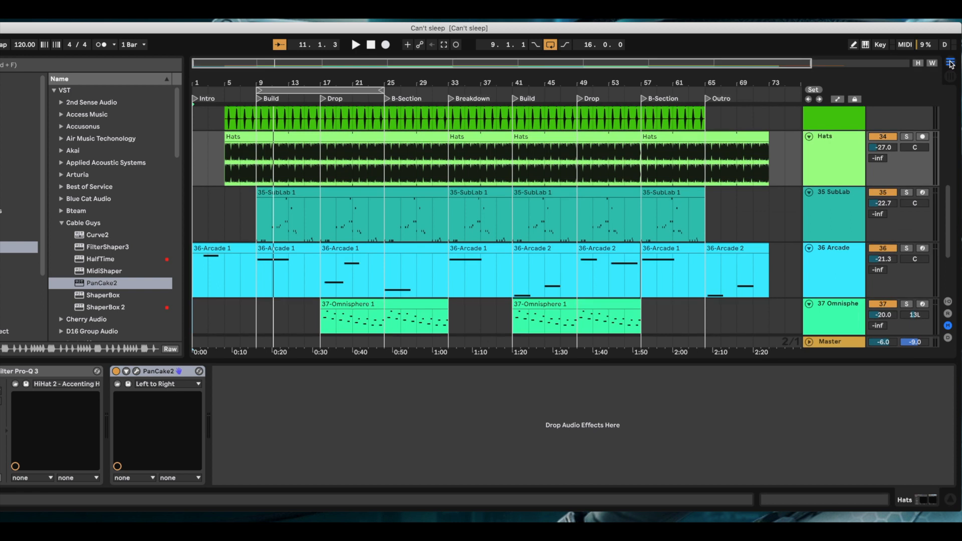
{"action": "left_click", "coordinate": [259, 98]}
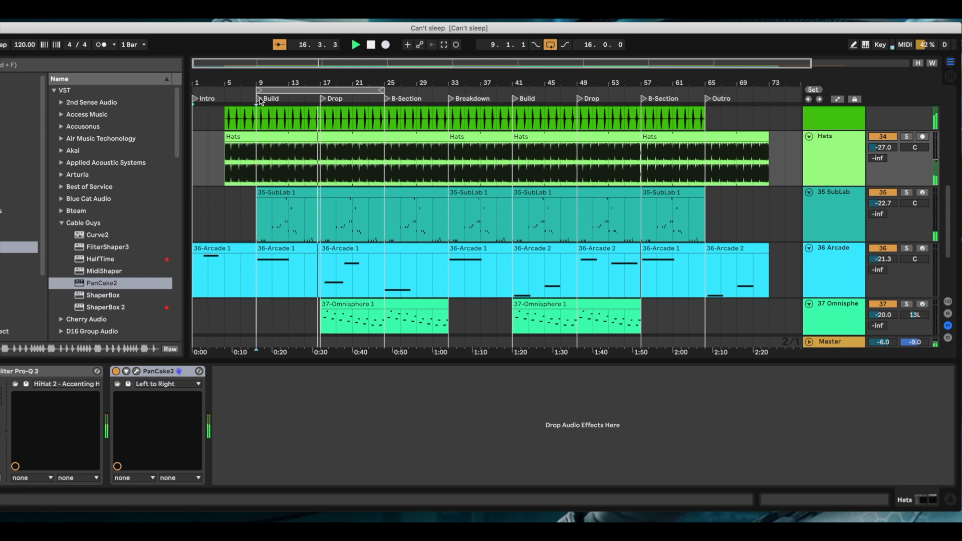
{"action": "left_click", "coordinate": [370, 45]}
{"action": "left_click", "coordinate": [370, 46]}
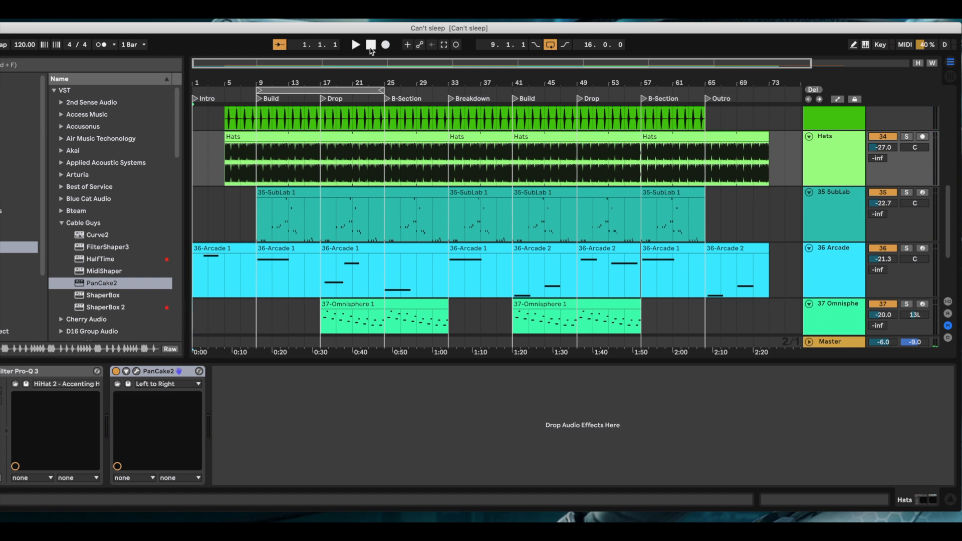
Reopen PanCake2 on the Hats track in Session View and add two more points to its wave, one right of centre and one left.
{"action": "left_click", "coordinate": [836, 152]}
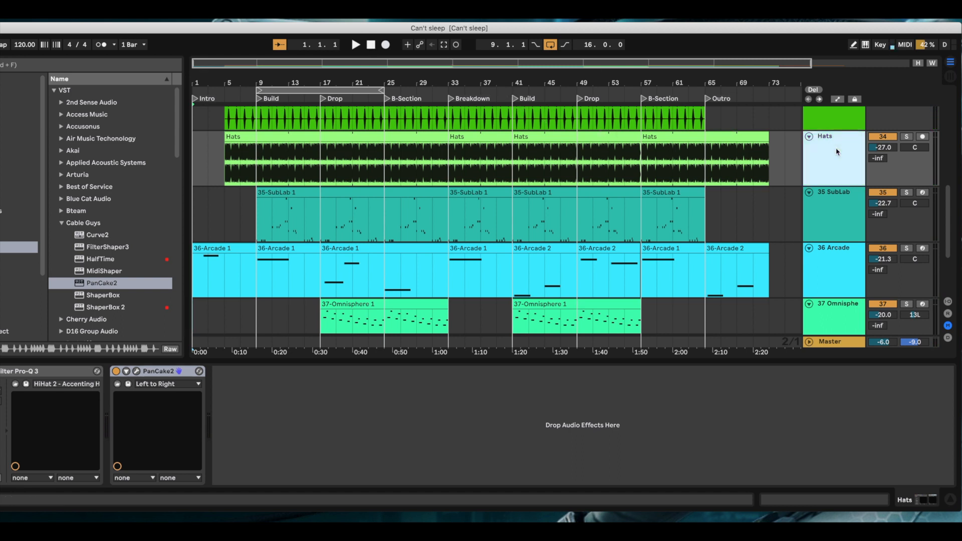
{"action": "double_click", "coordinate": [836, 151]}
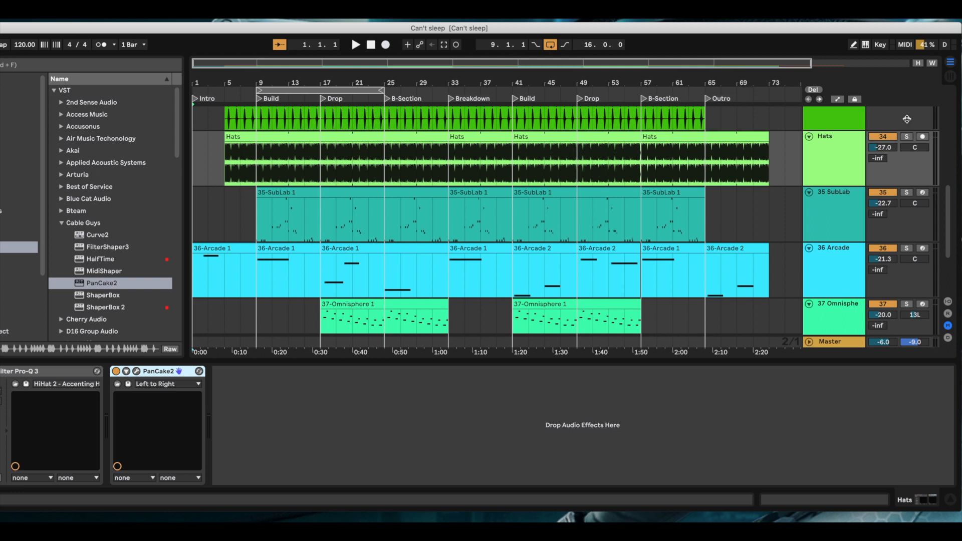
{"action": "left_click", "coordinate": [950, 76]}
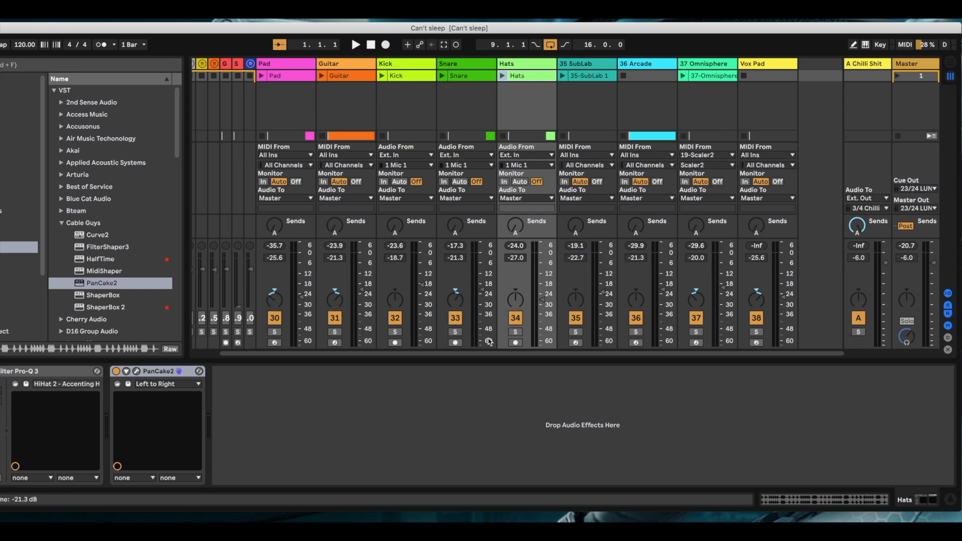
{"action": "left_click", "coordinate": [136, 372]}
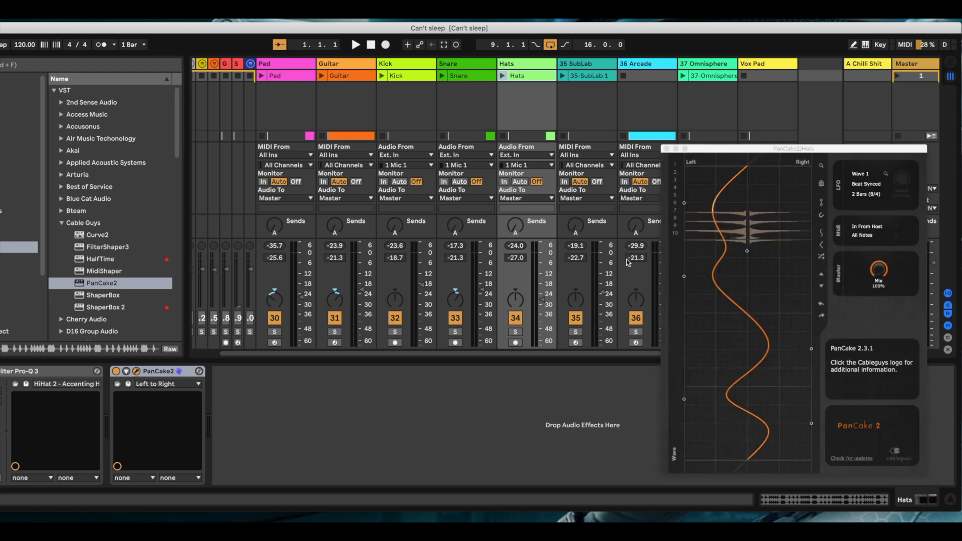
{"action": "left_click_drag", "start_coordinate": [727, 254], "coordinate": [759, 244]}
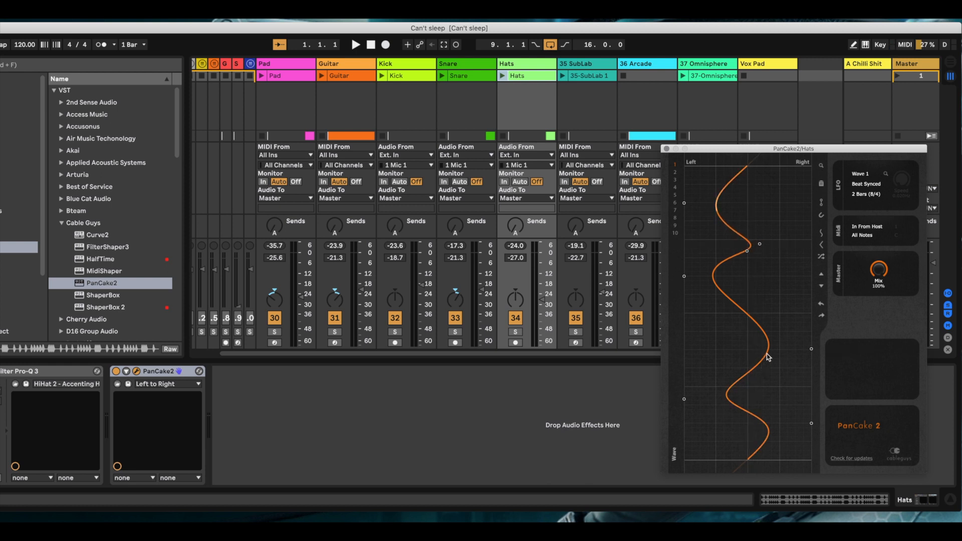
{"action": "left_click_drag", "start_coordinate": [760, 361], "coordinate": [728, 370]}
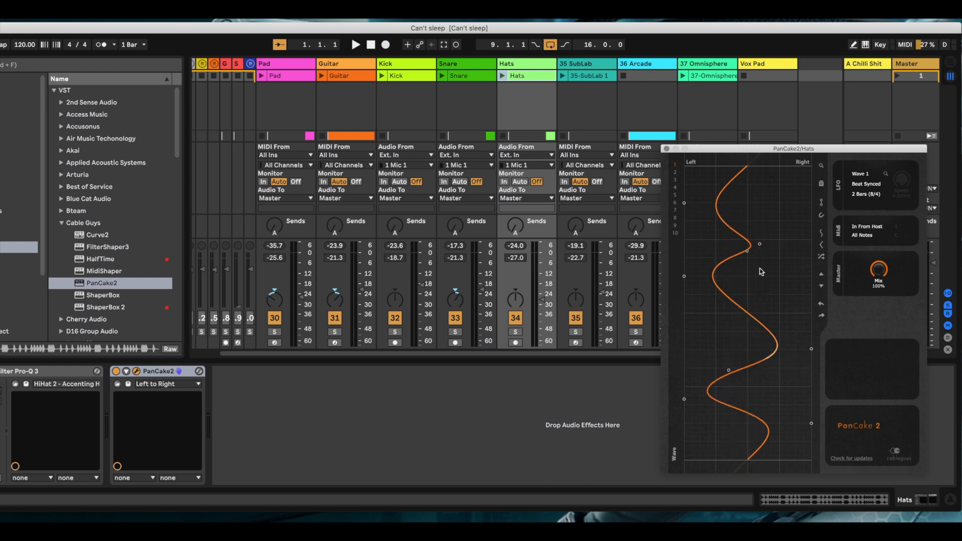
Widen the PanCake2 wave on the Hats by pulling its left peaks further left and its right peaks further right, and close the plug-in.
{"action": "left_click_drag", "start_coordinate": [750, 249], "coordinate": [696, 287]}
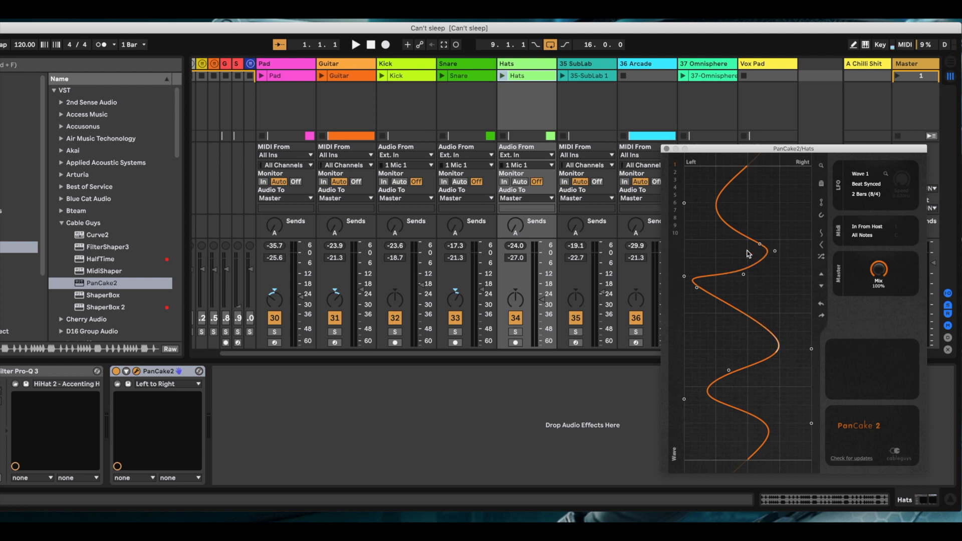
{"action": "mouse_move", "coordinate": [774, 251]}
{"action": "left_mouse_down"}
{"action": "mouse_move", "coordinate": [741, 250]}
{"action": "mouse_move", "coordinate": [765, 259]}
{"action": "left_mouse_up"}
{"action": "left_click", "coordinate": [778, 347]}
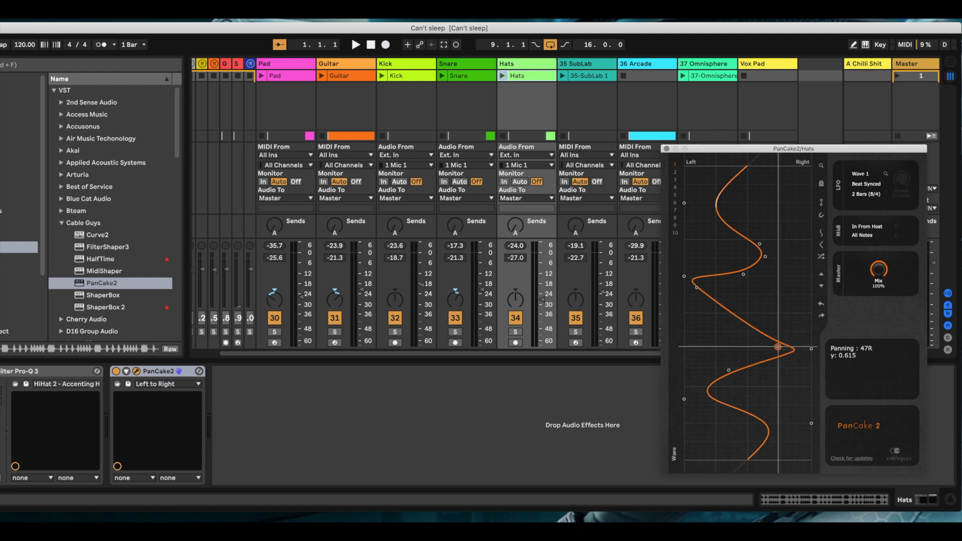
{"action": "left_click_drag", "start_coordinate": [715, 398], "coordinate": [695, 398]}
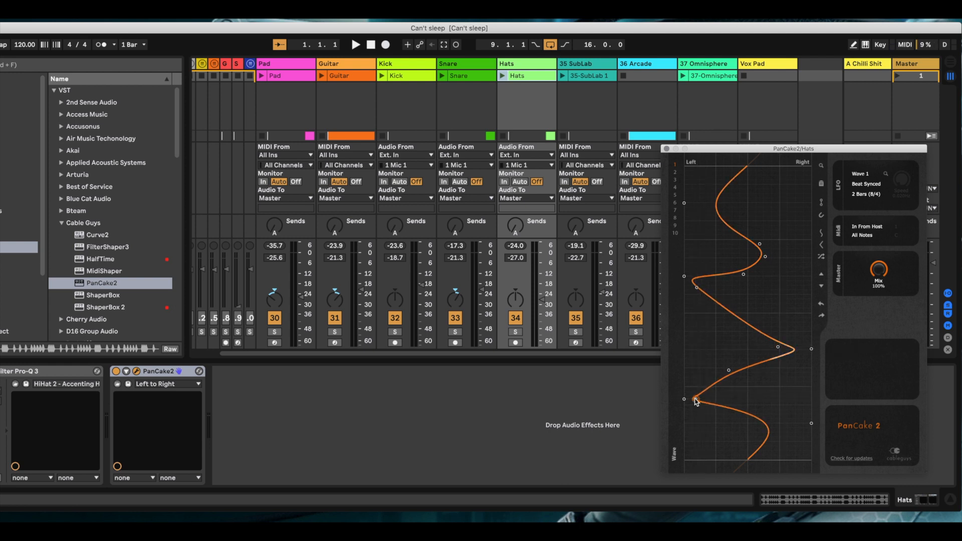
{"action": "left_click_drag", "start_coordinate": [717, 203], "coordinate": [704, 203]}
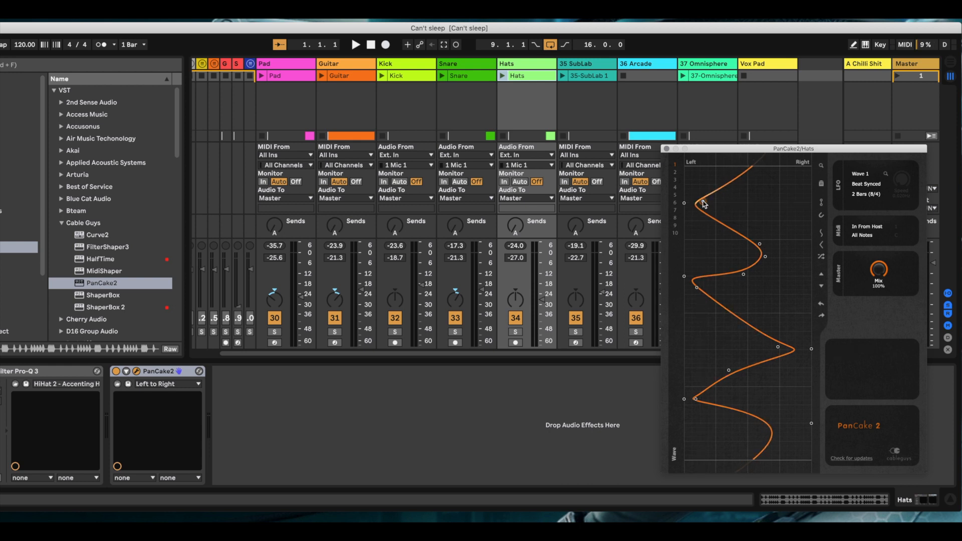
{"action": "left_click", "coordinate": [665, 149]}
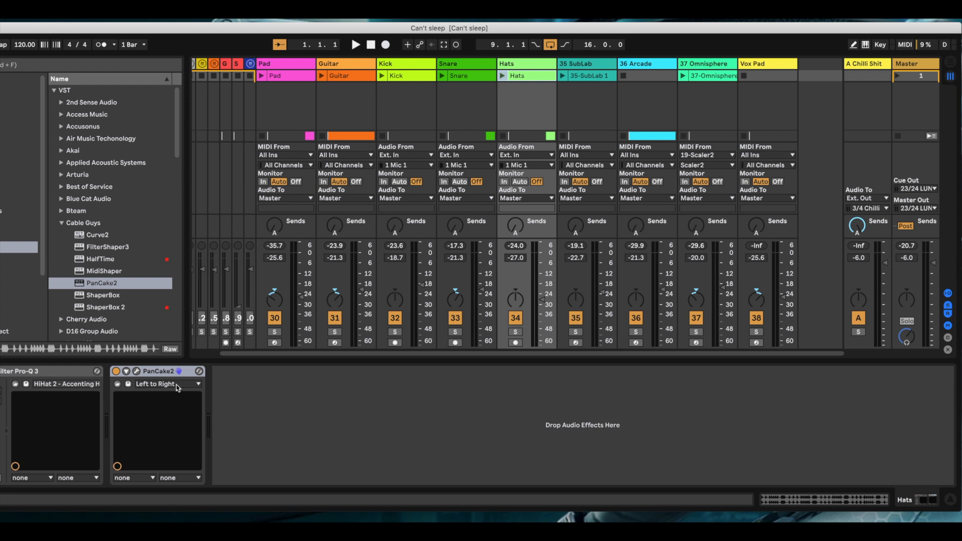
{"action": "left_click", "coordinate": [161, 373]}
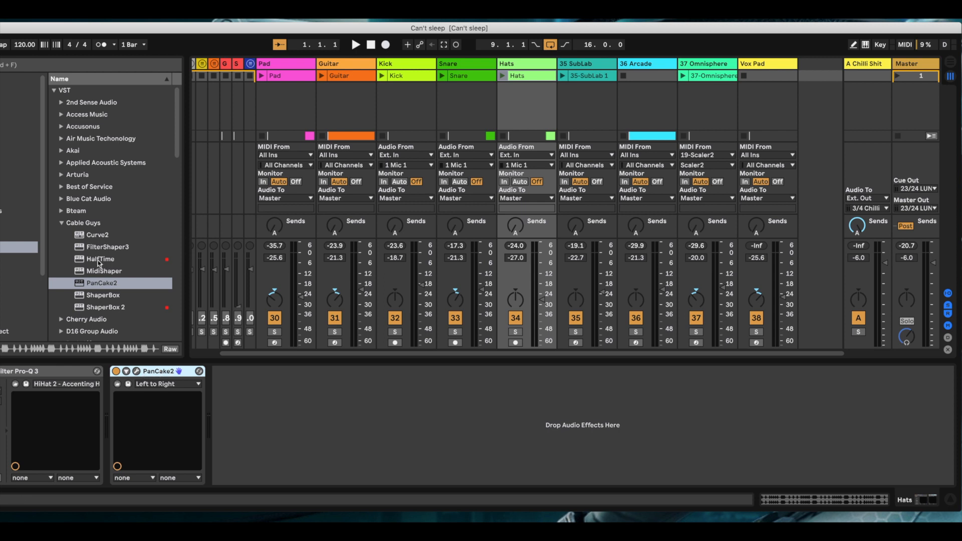
{"action": "left_click", "coordinate": [98, 308]}
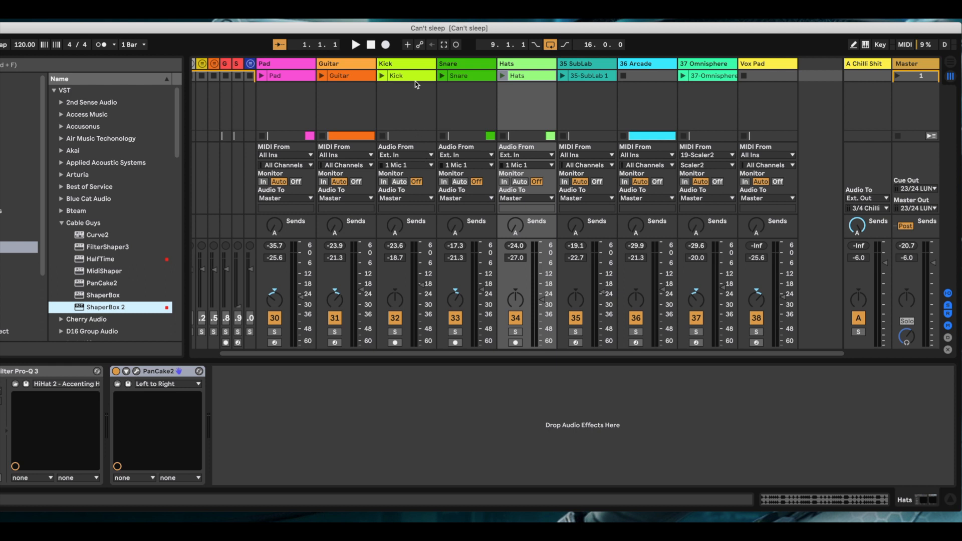
{"action": "scroll", "coordinate": [415, 84], "scroll_direction": "left", "scroll_amount": 3}
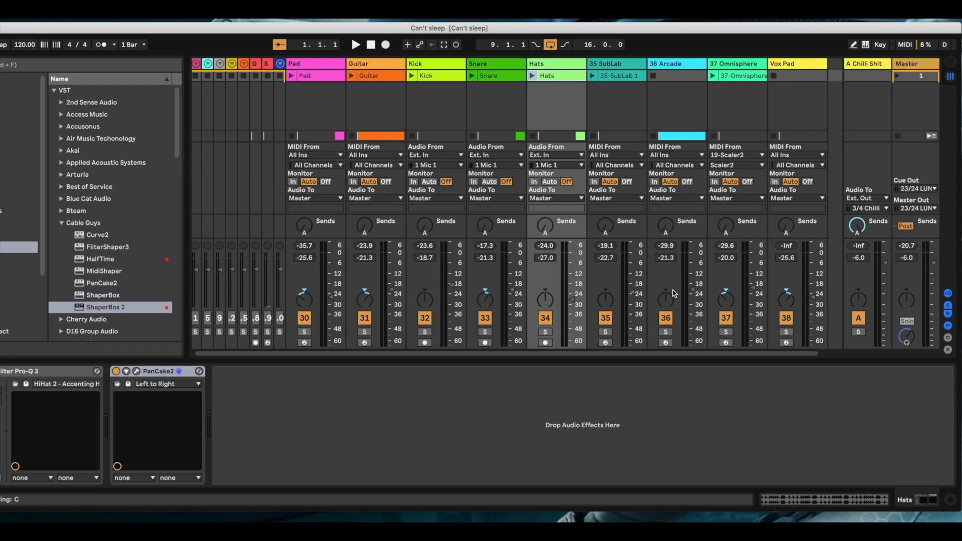
{"action": "left_click", "coordinate": [687, 66]}
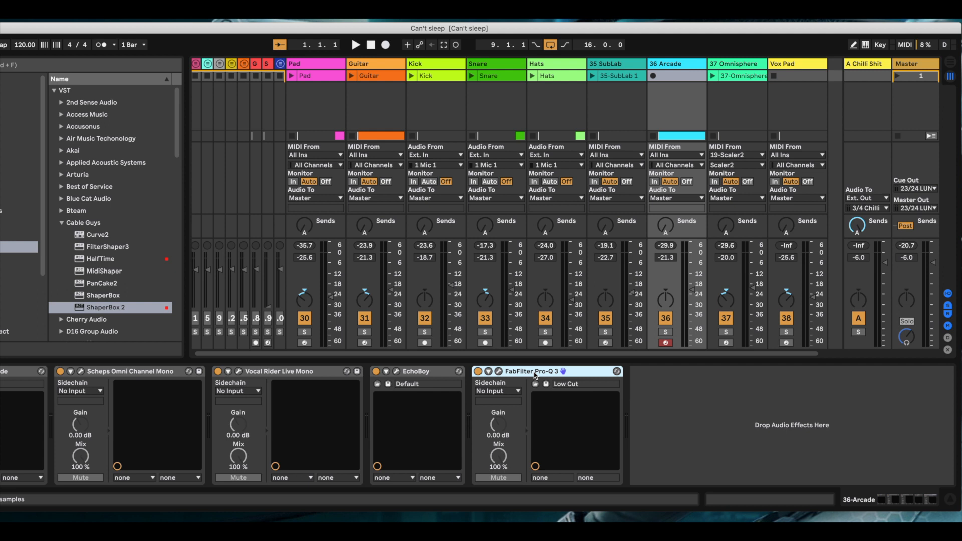
{"action": "scroll", "coordinate": [731, 95], "scroll_direction": "right", "scroll_amount": 2}
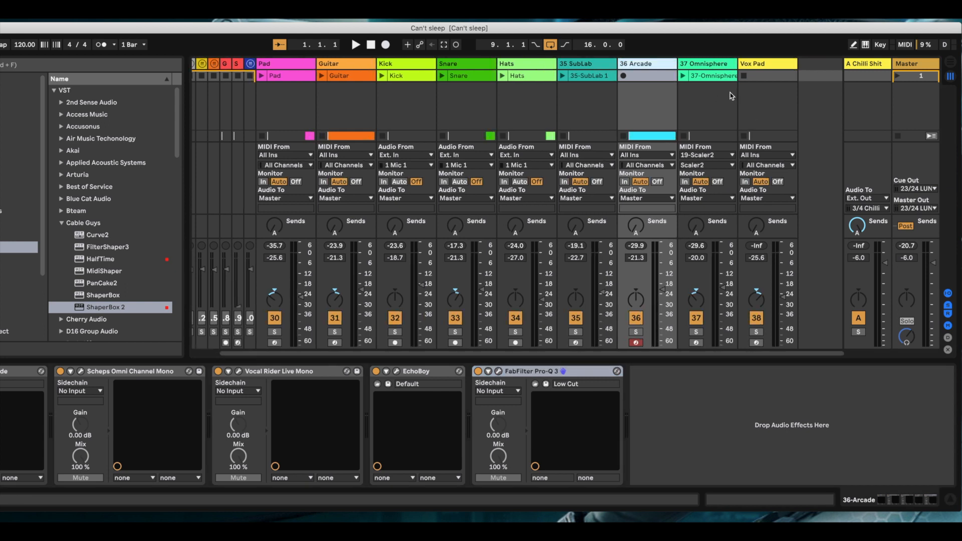
Select the 37 Omnisphere track, loop the first Drop and B-Section from bar 17 for 16 bars in Arrangement View, and play it.
{"action": "left_click", "coordinate": [712, 64]}
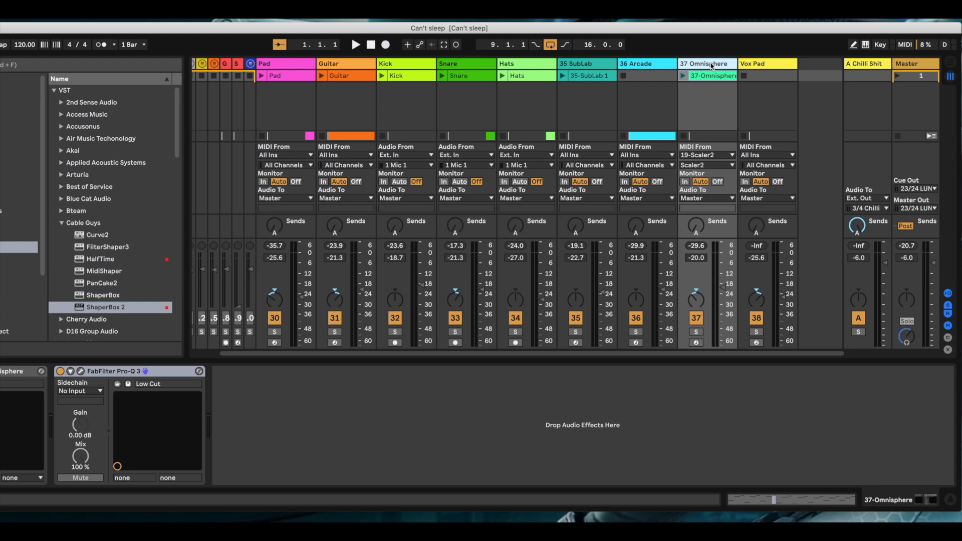
{"action": "left_click", "coordinate": [952, 61]}
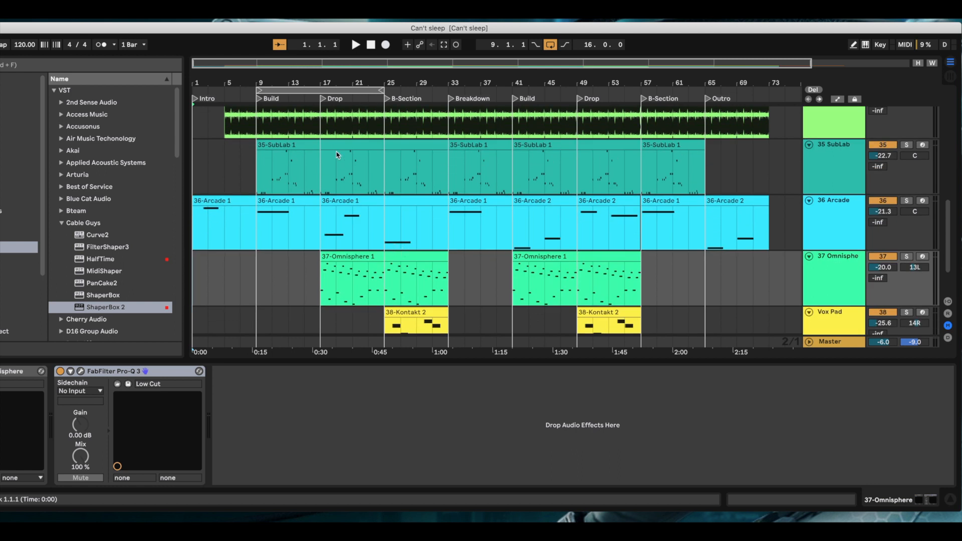
{"action": "left_click_drag", "start_coordinate": [333, 91], "coordinate": [397, 90]}
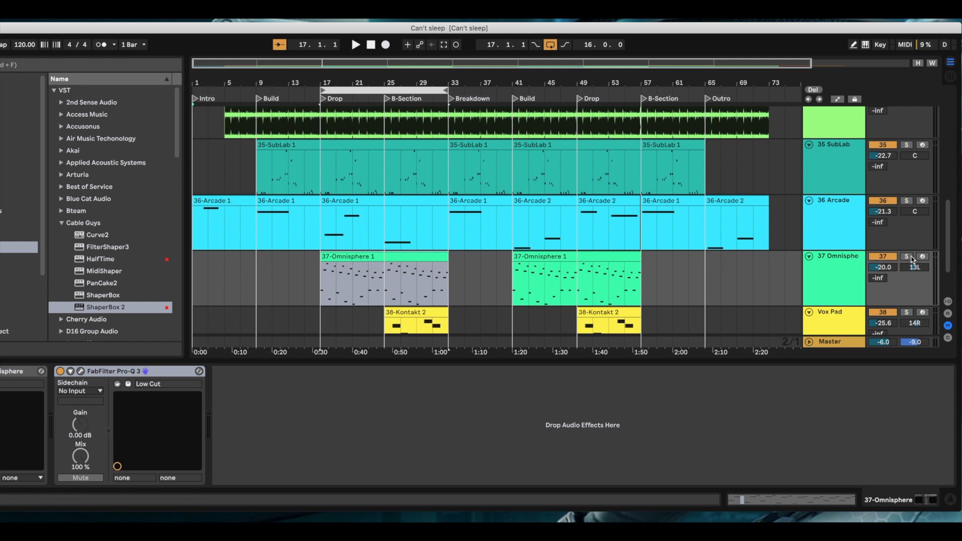
{"action": "left_click", "coordinate": [323, 96]}
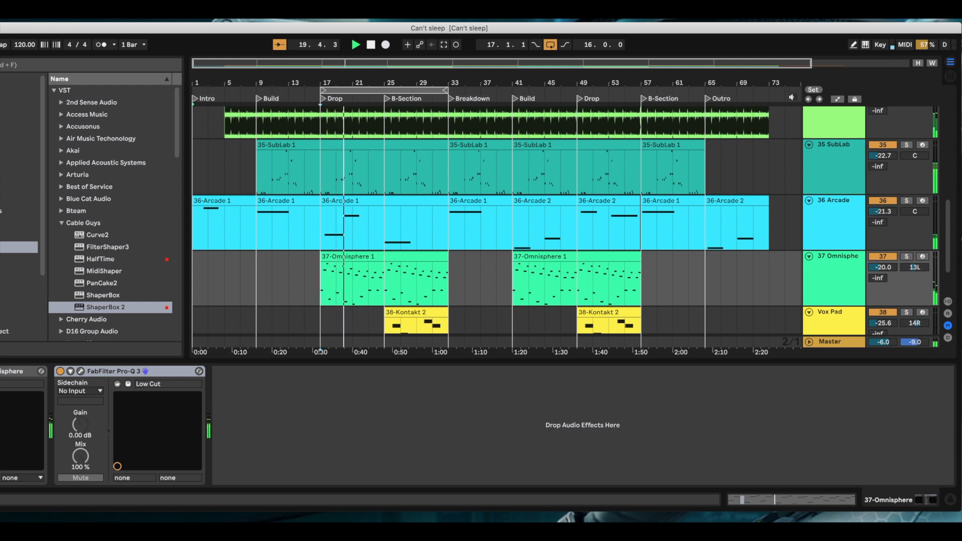
Set the 37 Omnisphere volume to -15.0 dB and 36 Arcade to -22.7 dB in Session View during playback, and stop at the song start.
{"action": "left_click", "coordinate": [949, 77]}
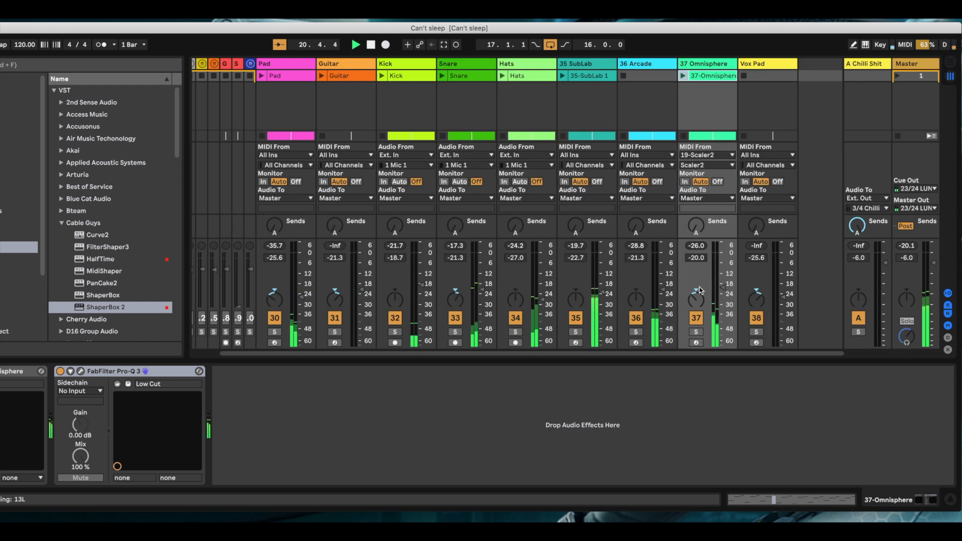
{"action": "left_click_drag", "start_coordinate": [723, 288], "coordinate": [723, 279]}
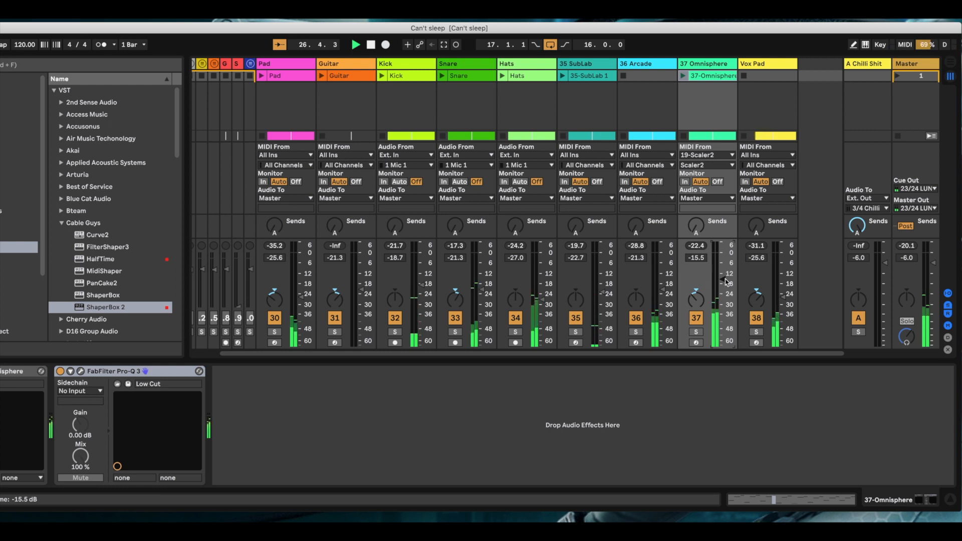
{"action": "left_click_drag", "start_coordinate": [724, 279], "coordinate": [725, 278]}
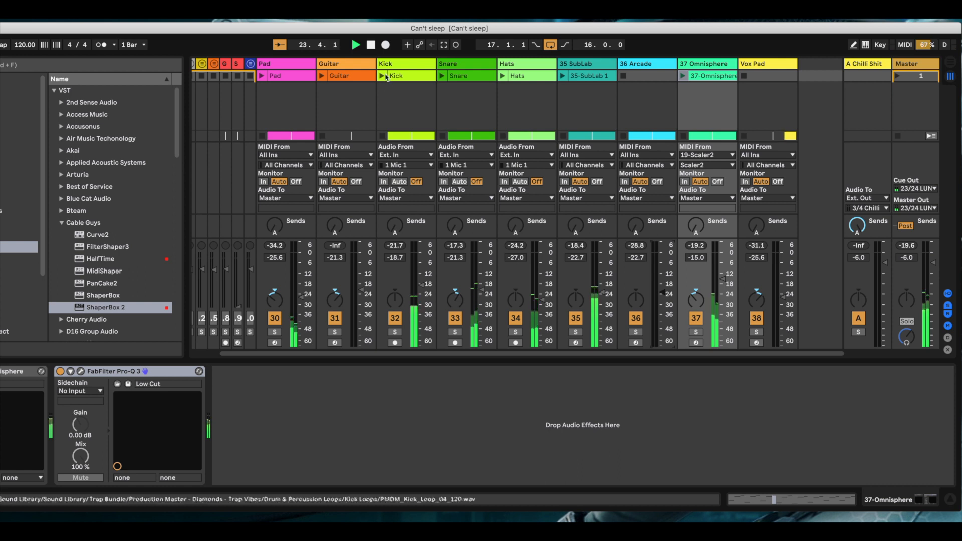
{"action": "left_click", "coordinate": [371, 45]}
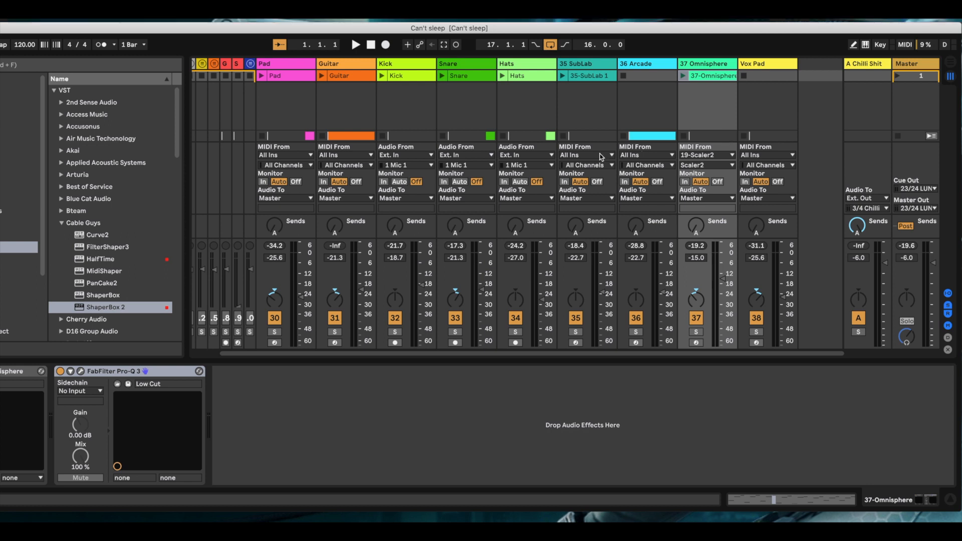
{"action": "scroll", "coordinate": [655, 167], "scroll_direction": "left", "scroll_amount": 3}
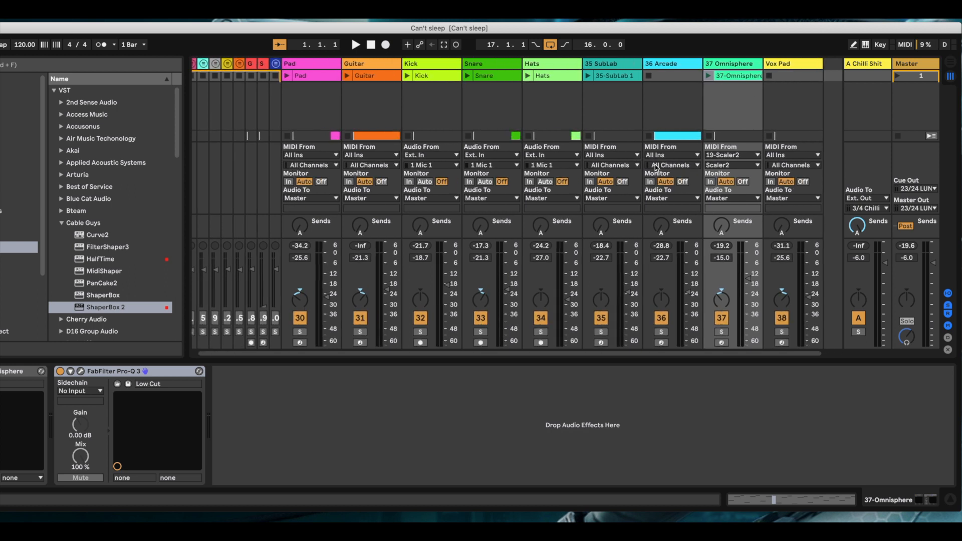